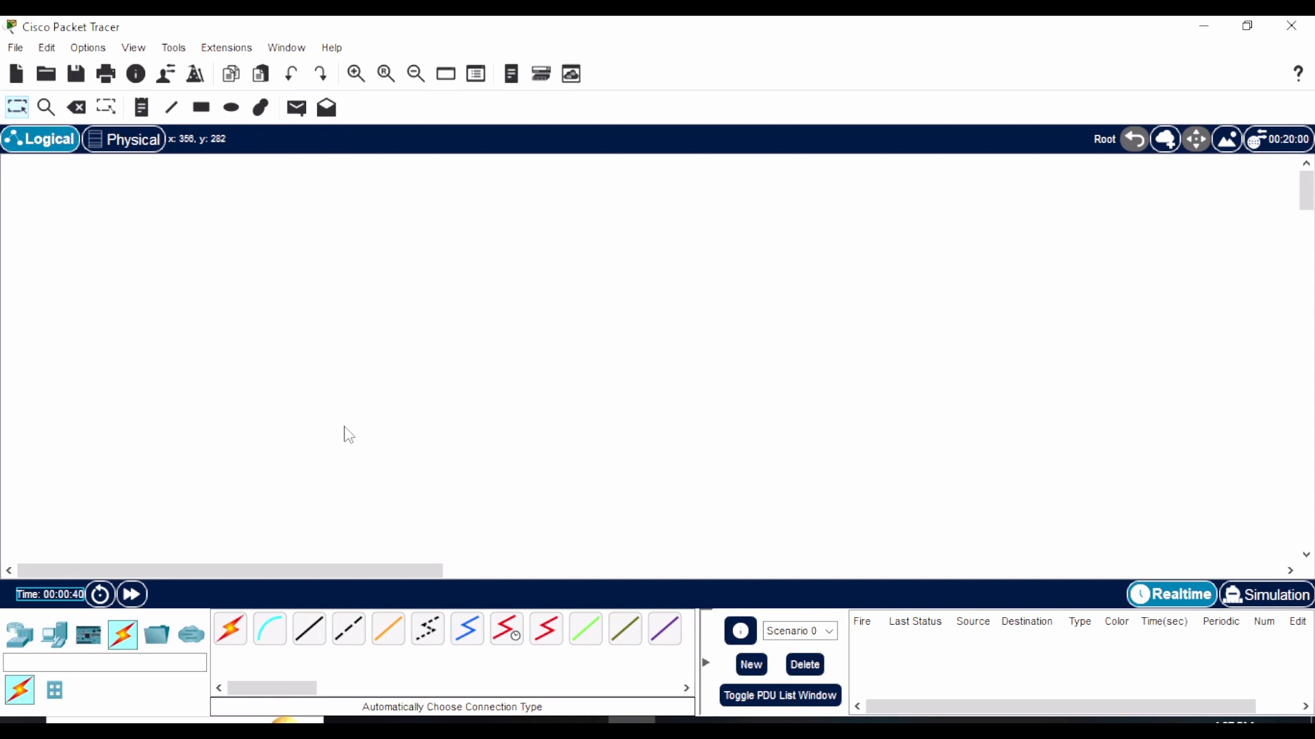
Place a 2960 switch near the middle of the logical workspace
click(48, 650)
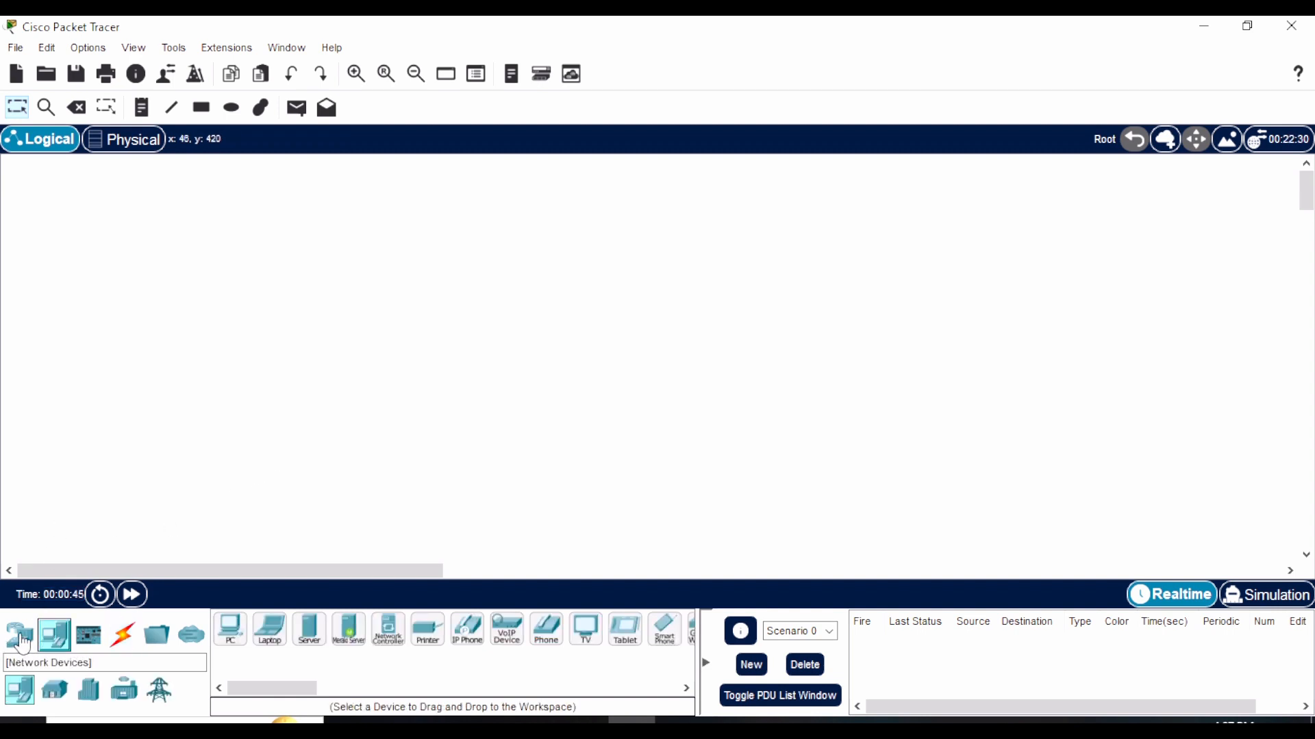
click(19, 635)
click(54, 690)
click(231, 628)
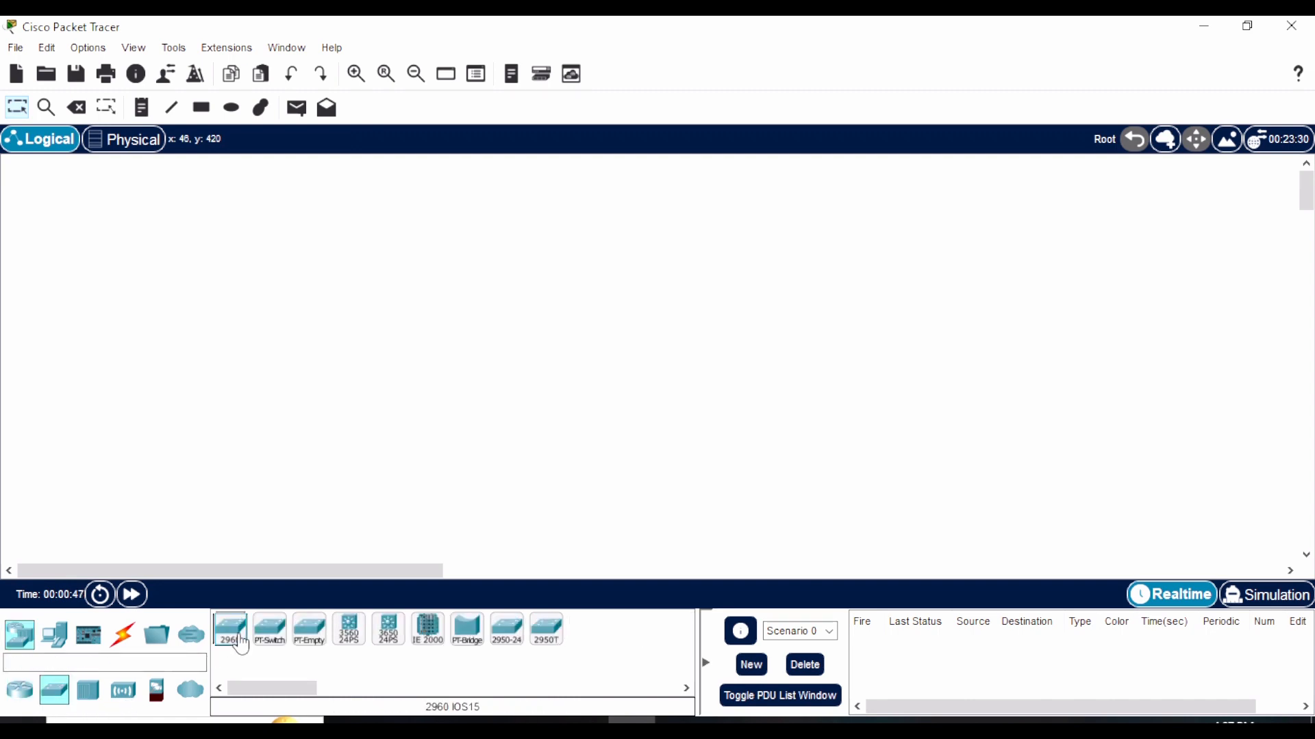
click(593, 334)
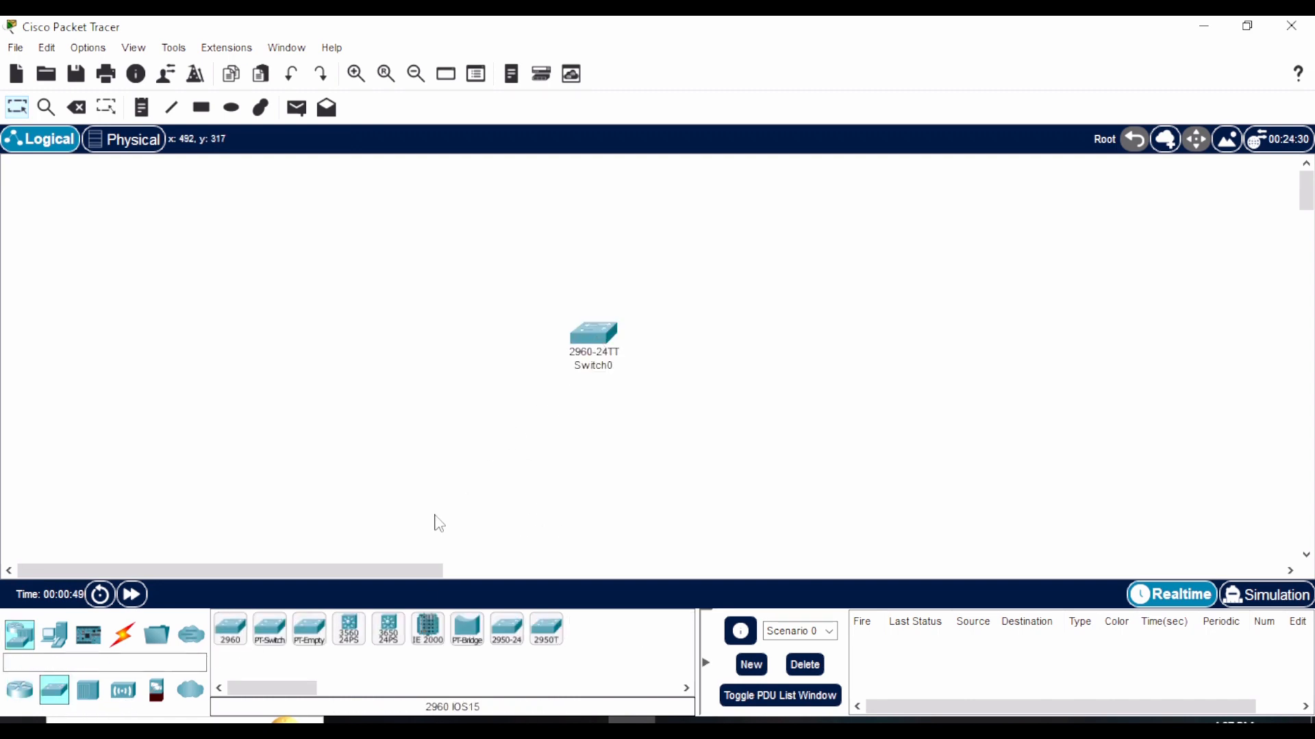
Place three PCs in a column to the left of the switch and even out their vertical spacing
click(54, 634)
click(227, 640)
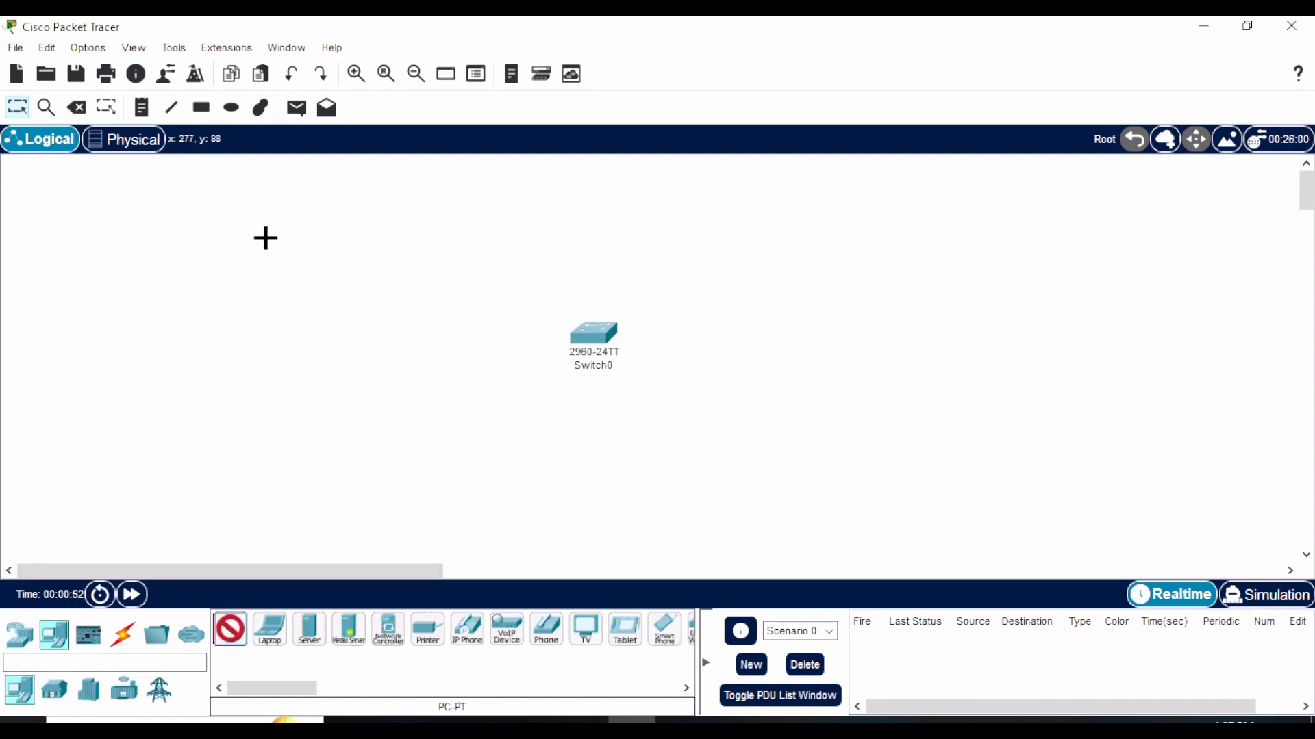
click(255, 229)
click(233, 640)
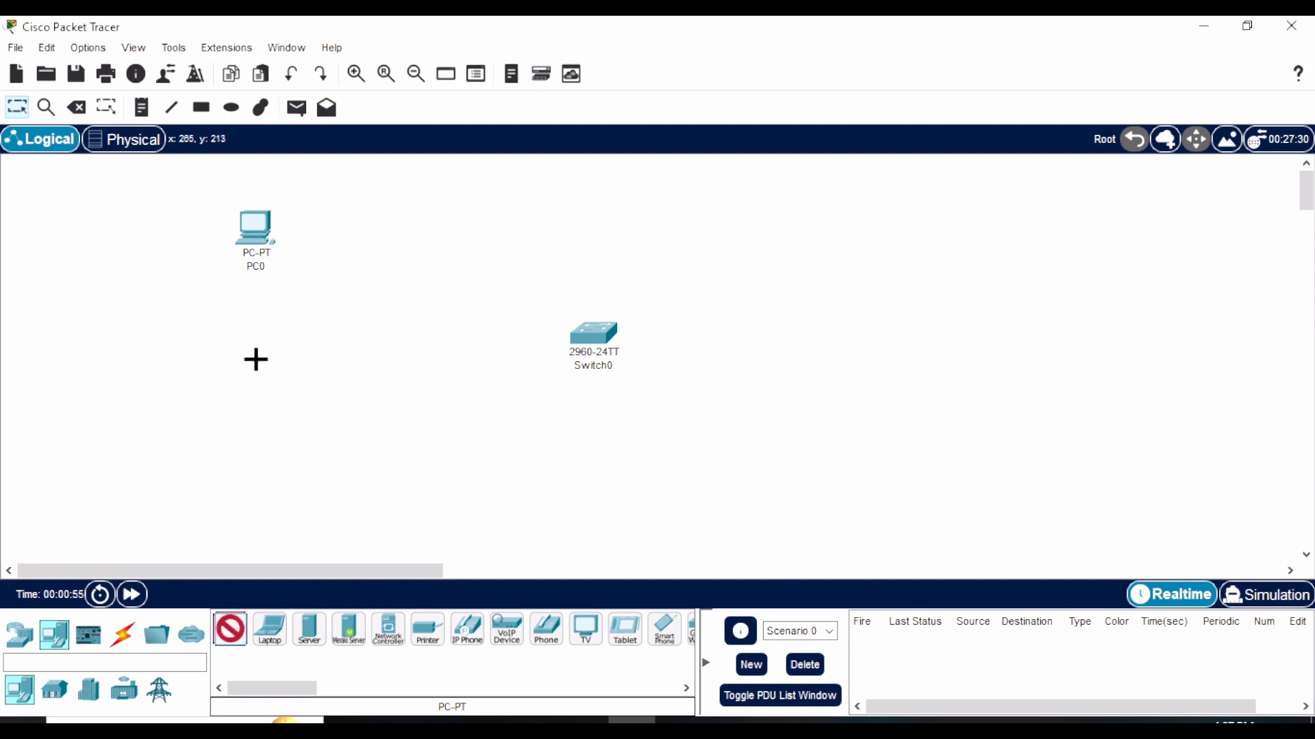
click(256, 360)
click(230, 629)
click(253, 481)
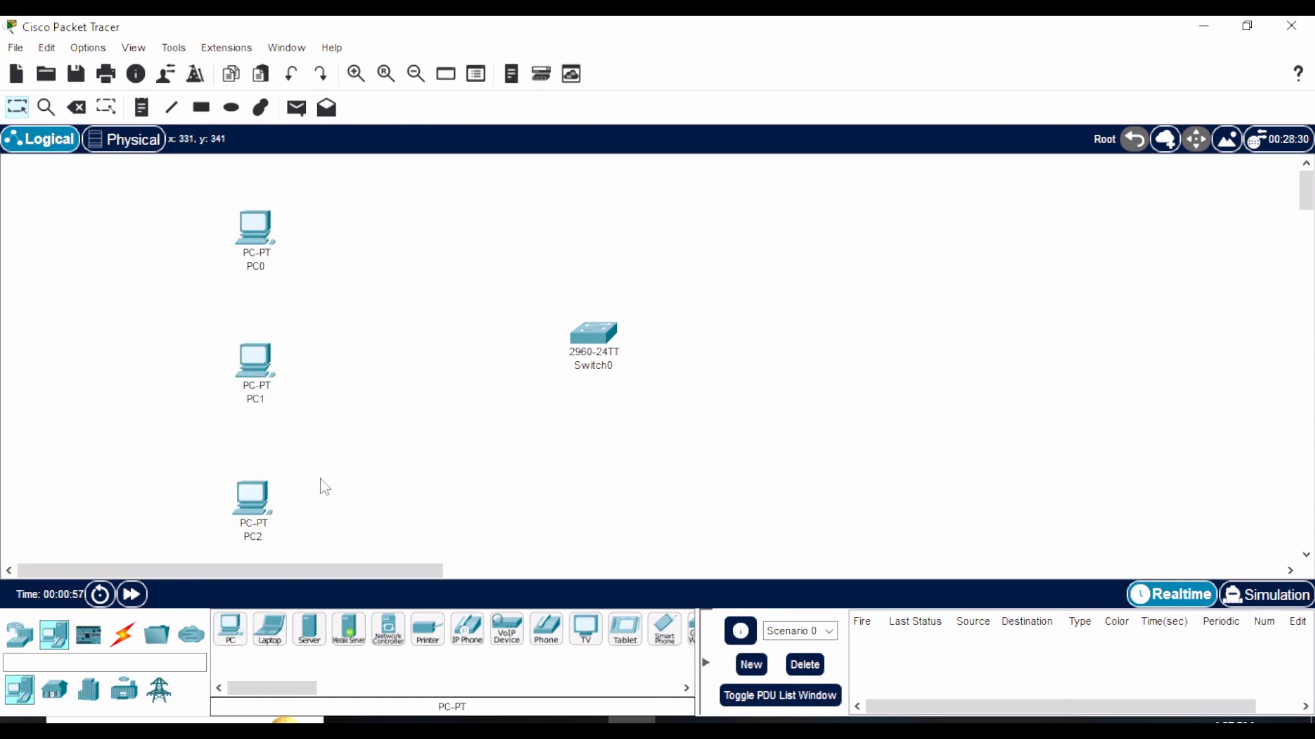
drag(255, 359, 251, 346)
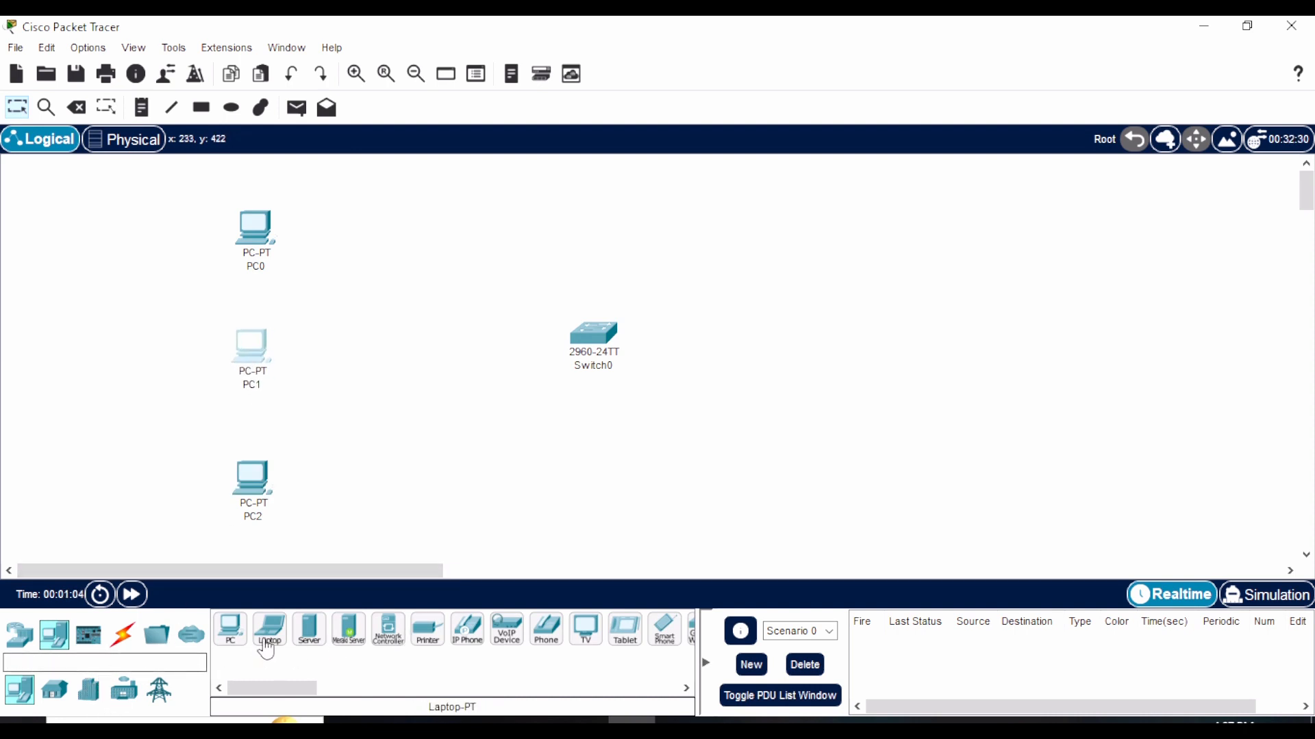
Place two servers to the right of the switch, one above the other
click(309, 629)
click(831, 249)
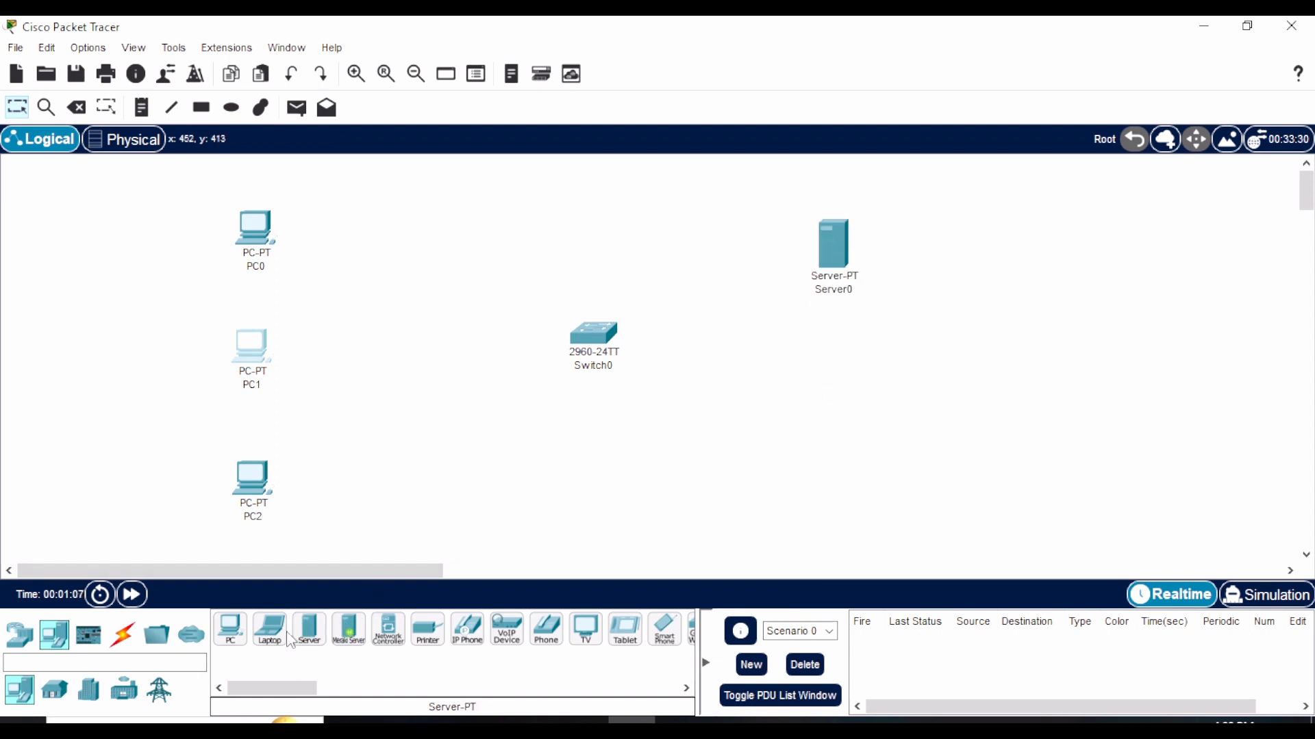
click(839, 431)
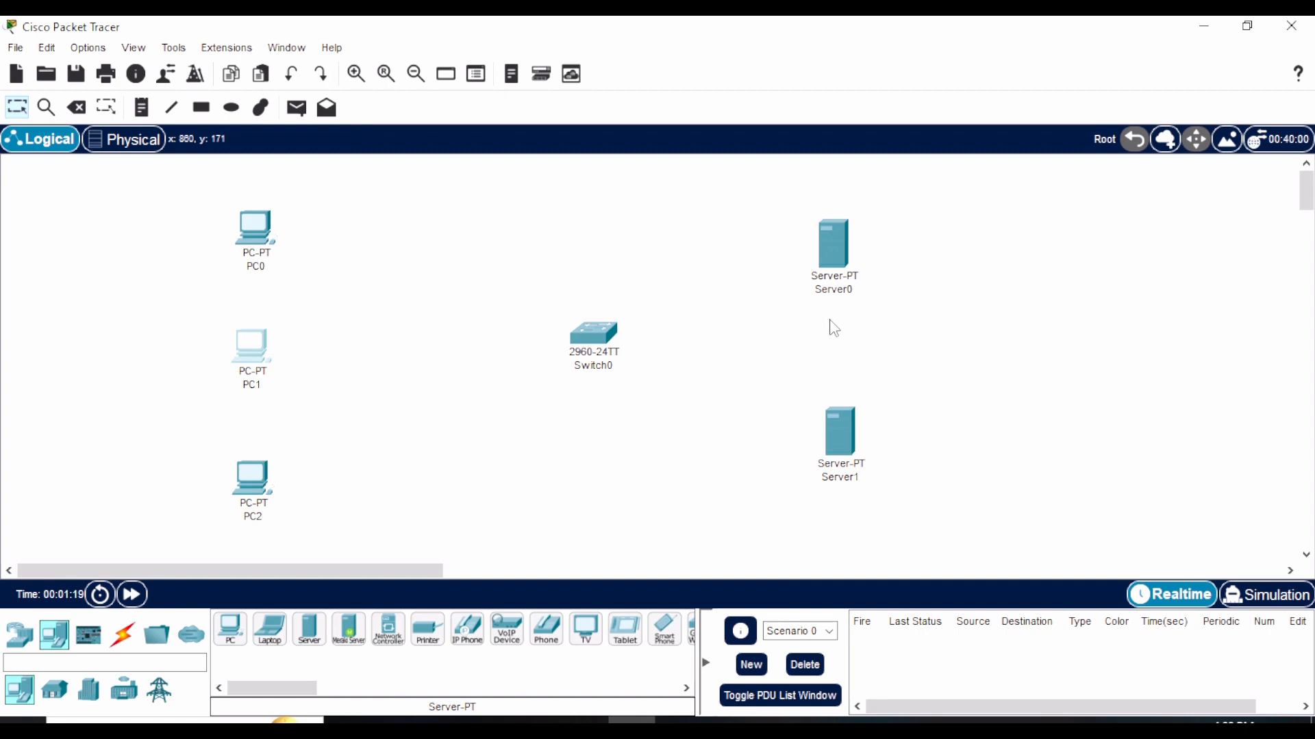
Rename the upper server DNS-SERVER and the lower server MAIL-SERVER
click(847, 289)
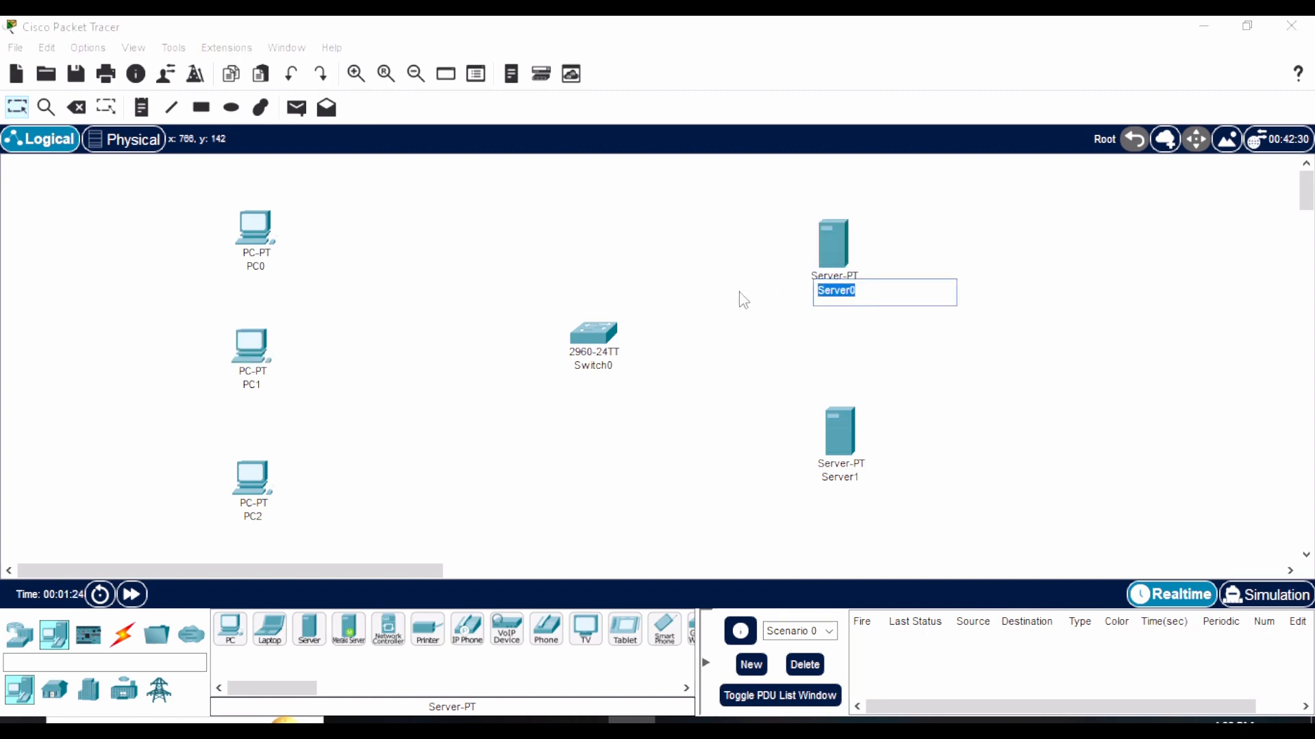
text(DNS-SERVER)
click(841, 477)
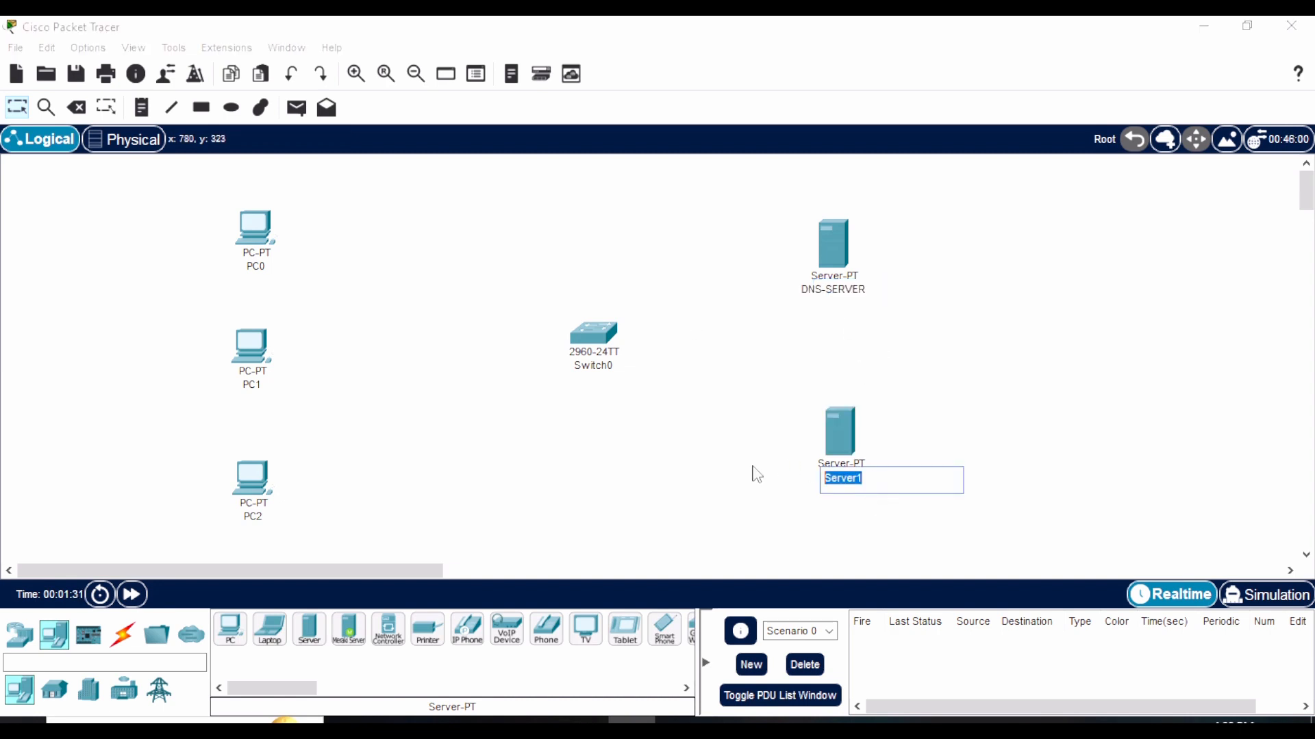
text(MAIL-SERVER)
Rename the three PCs from top to bottom CLIENT 1, CLIENT 2 and CLIENT 3
click(256, 269)
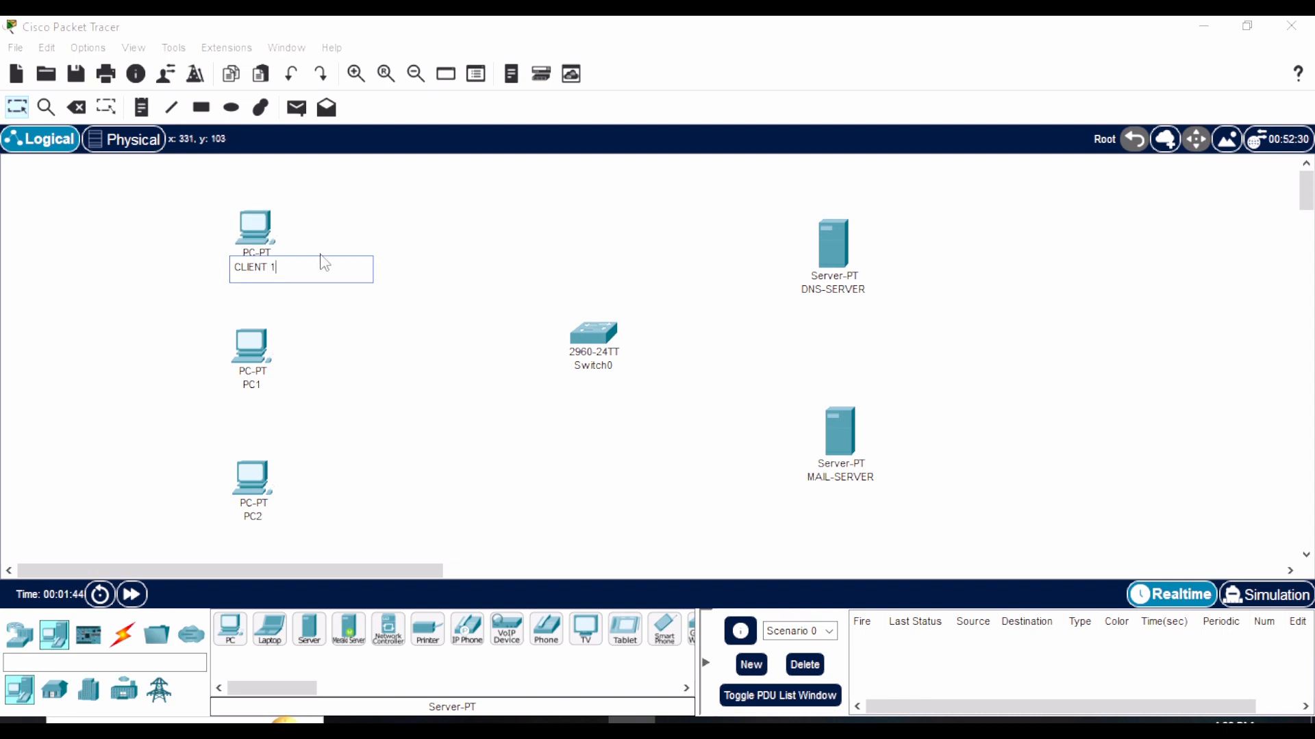
key(ctrl+a)
key(ctrl+c)
click(256, 385)
key(ctrl+a)
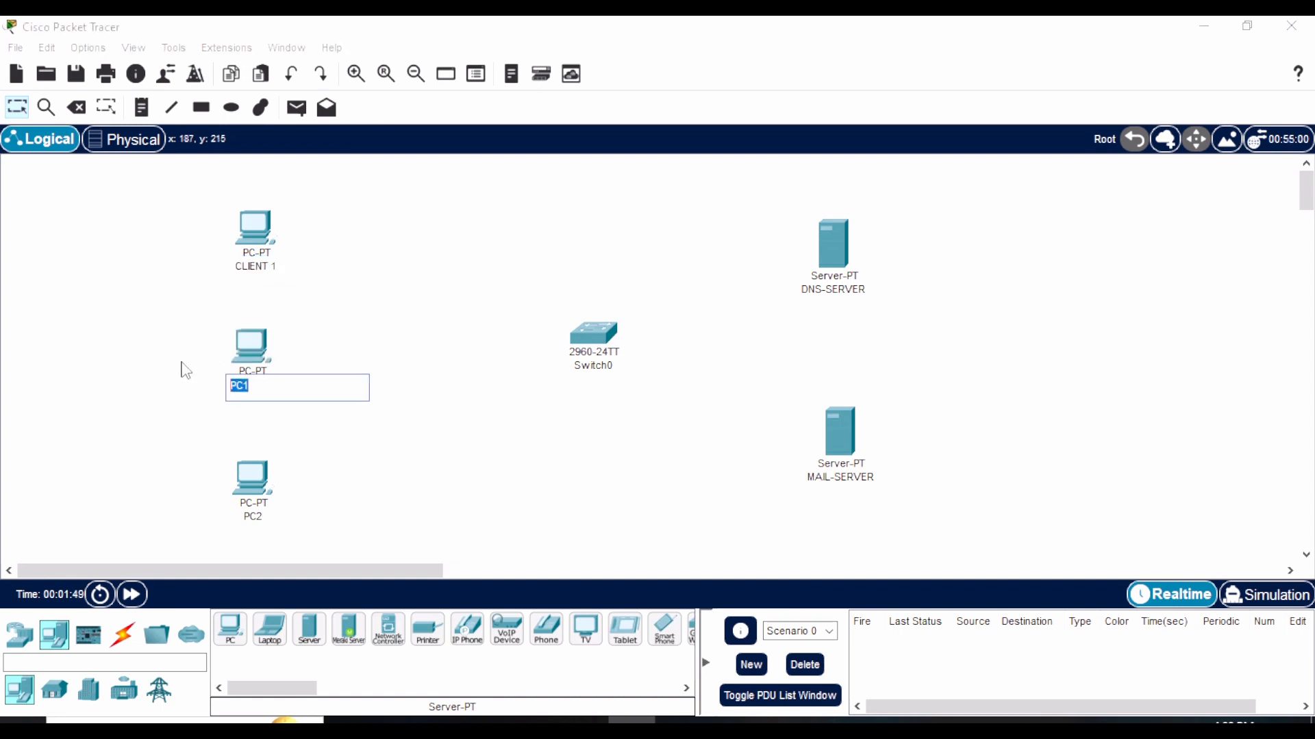
key(ctrl+v)
click(266, 516)
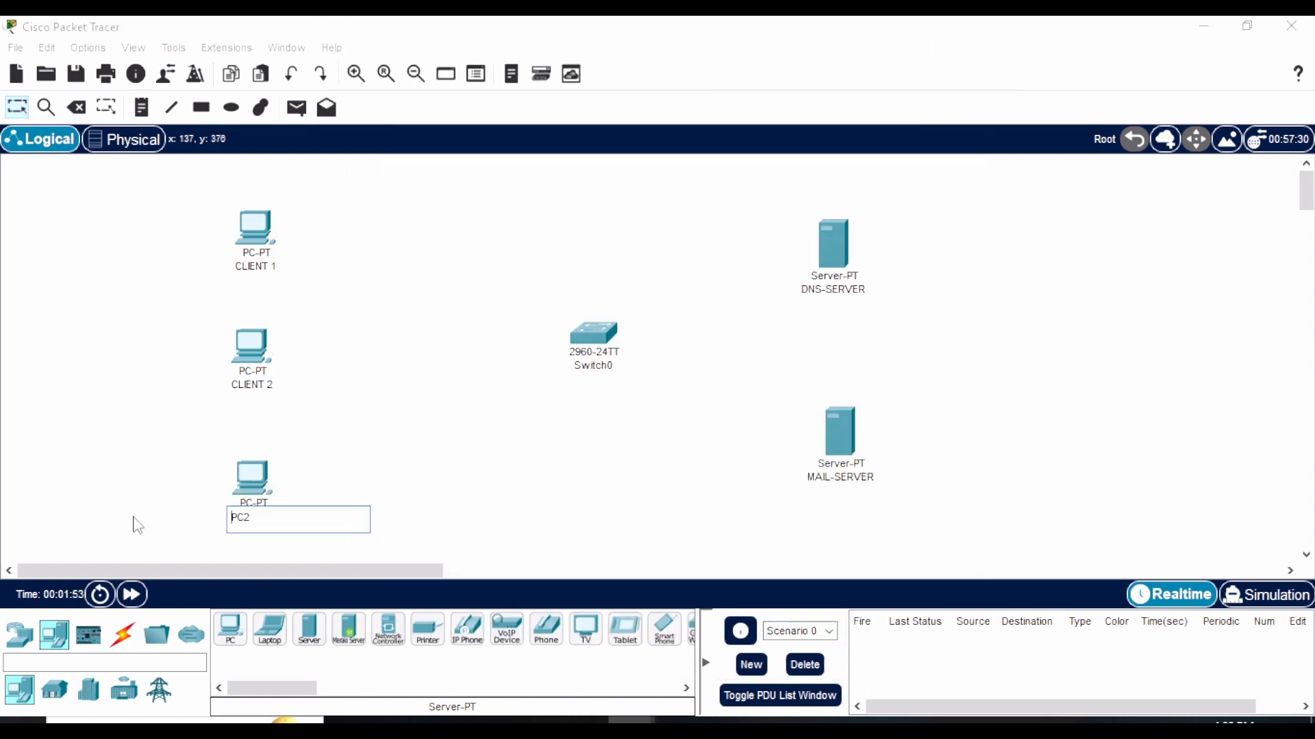
key(ctrl+v)
click(106, 457)
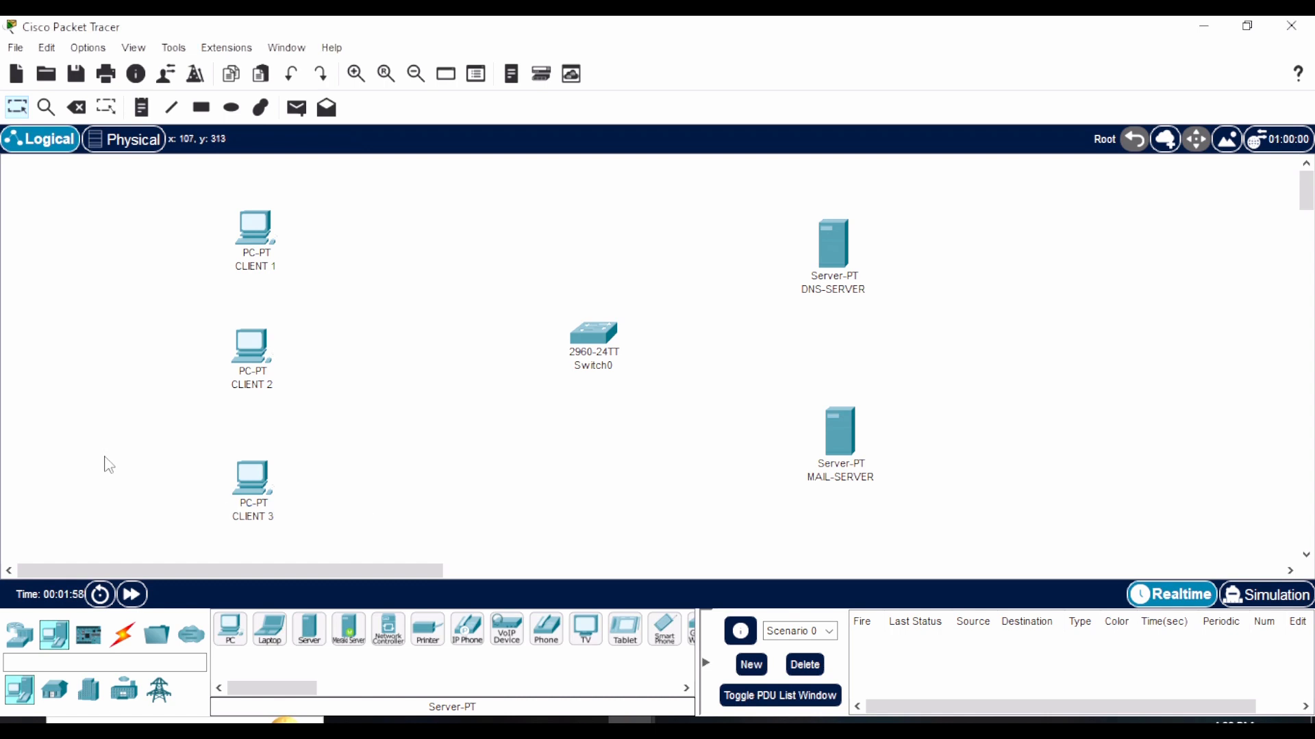
click(141, 108)
click(17, 106)
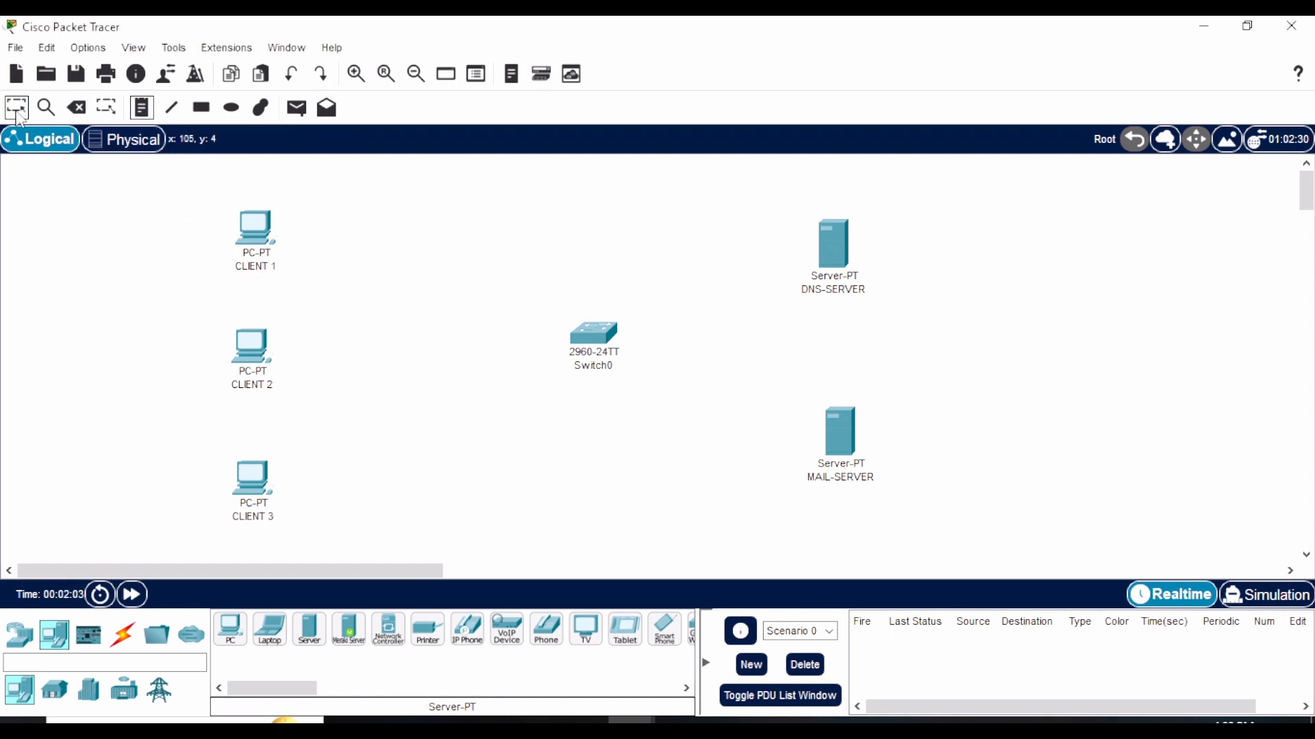
Connect CLIENT 3, CLIENT 2 and CLIENT 1, in that order, to the switch using the automatic connection type
click(122, 634)
click(230, 628)
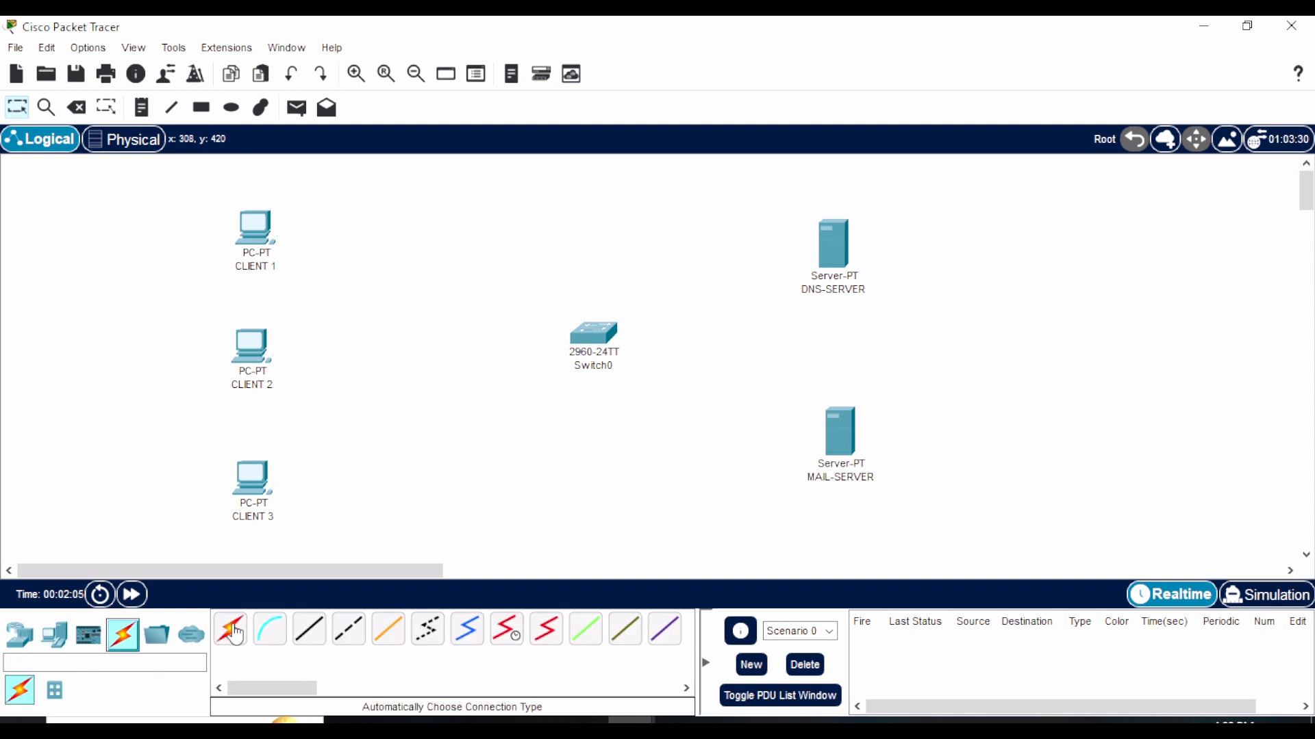
click(252, 488)
click(590, 333)
click(230, 629)
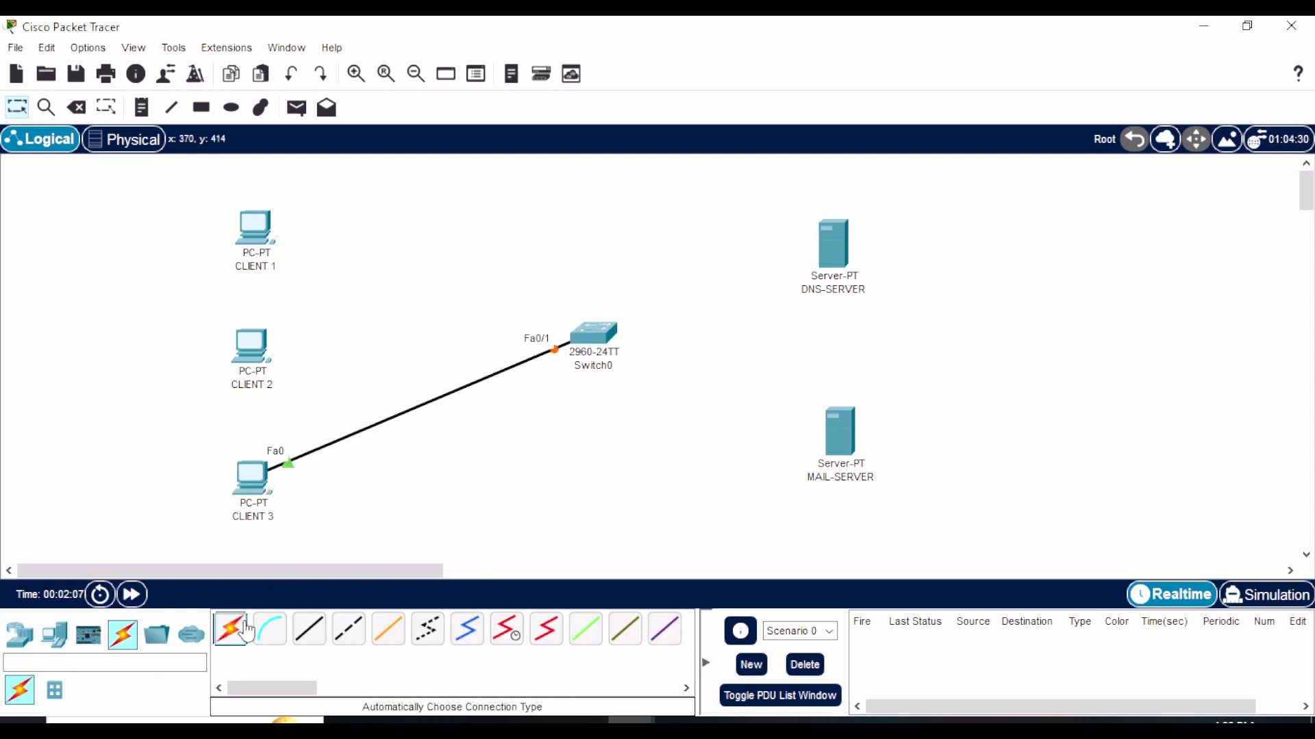
click(251, 346)
click(593, 333)
click(230, 628)
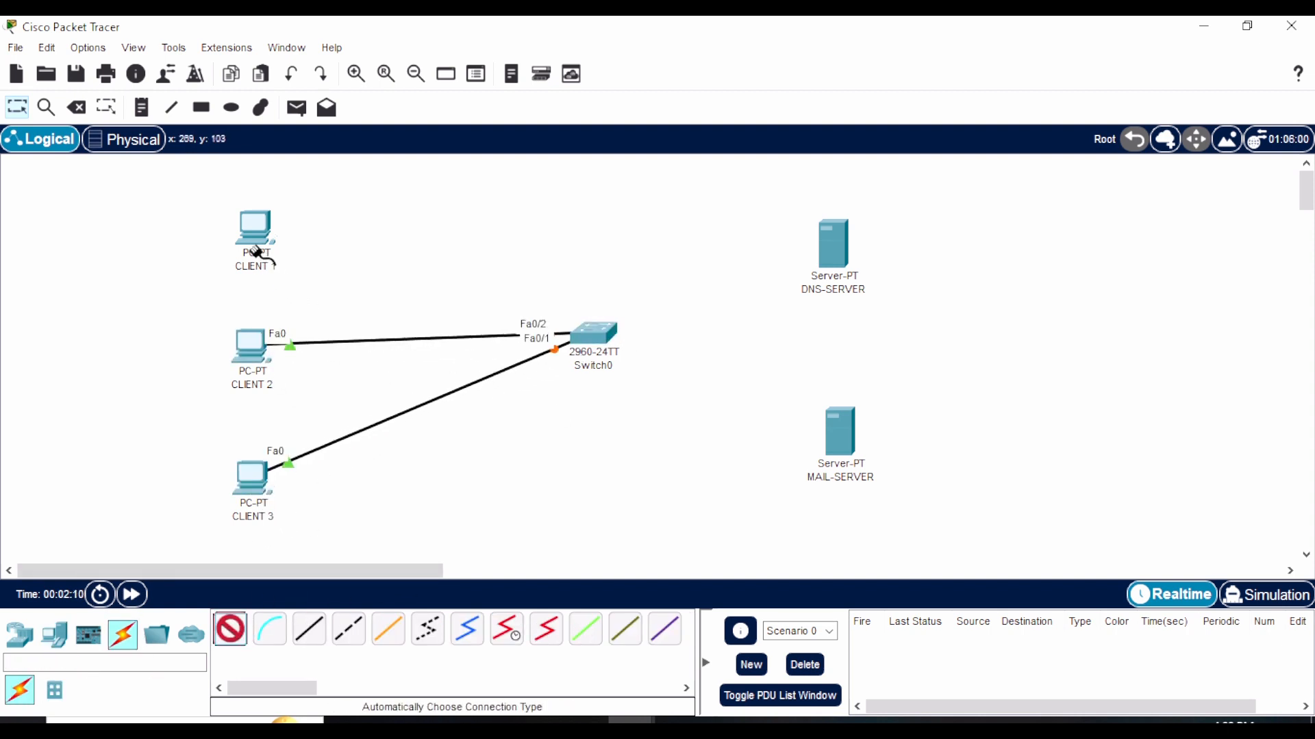
click(257, 243)
click(593, 334)
Connect the switch to DNS-SERVER and then MAIL-SERVER using the automatic connection type
click(230, 629)
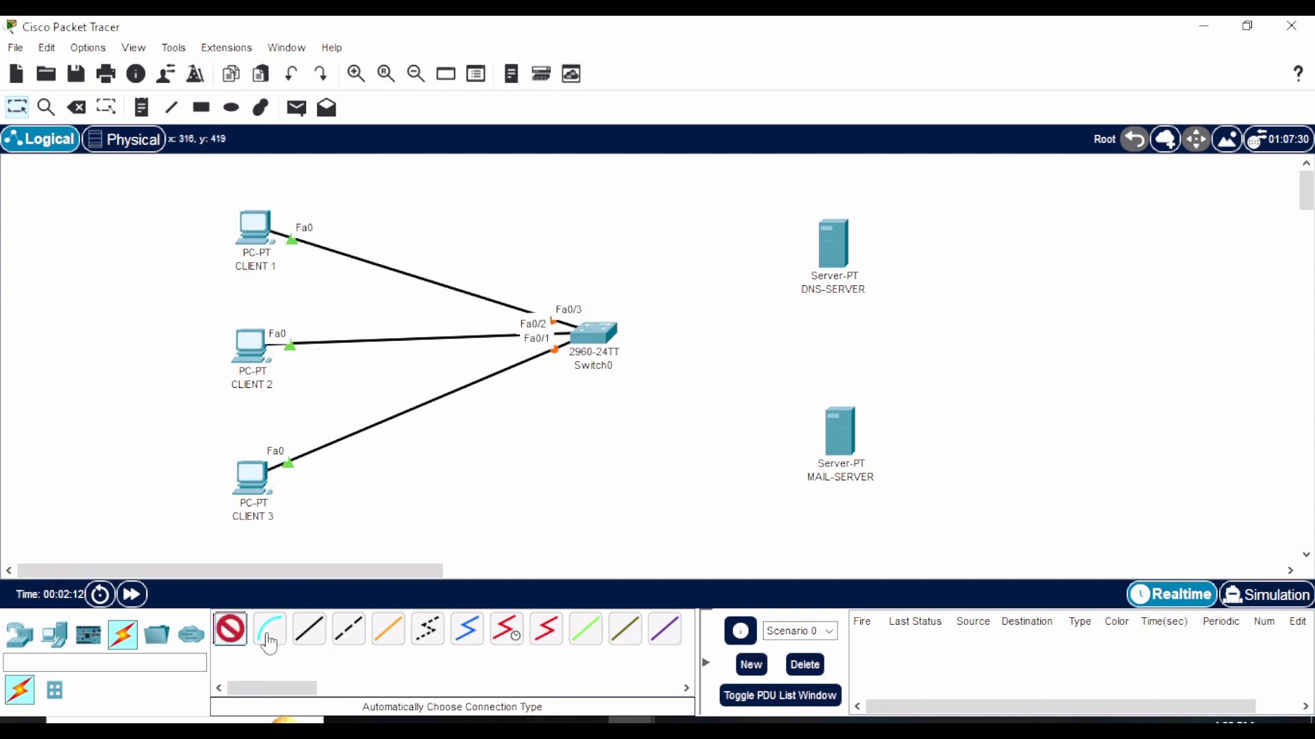
click(593, 333)
click(847, 243)
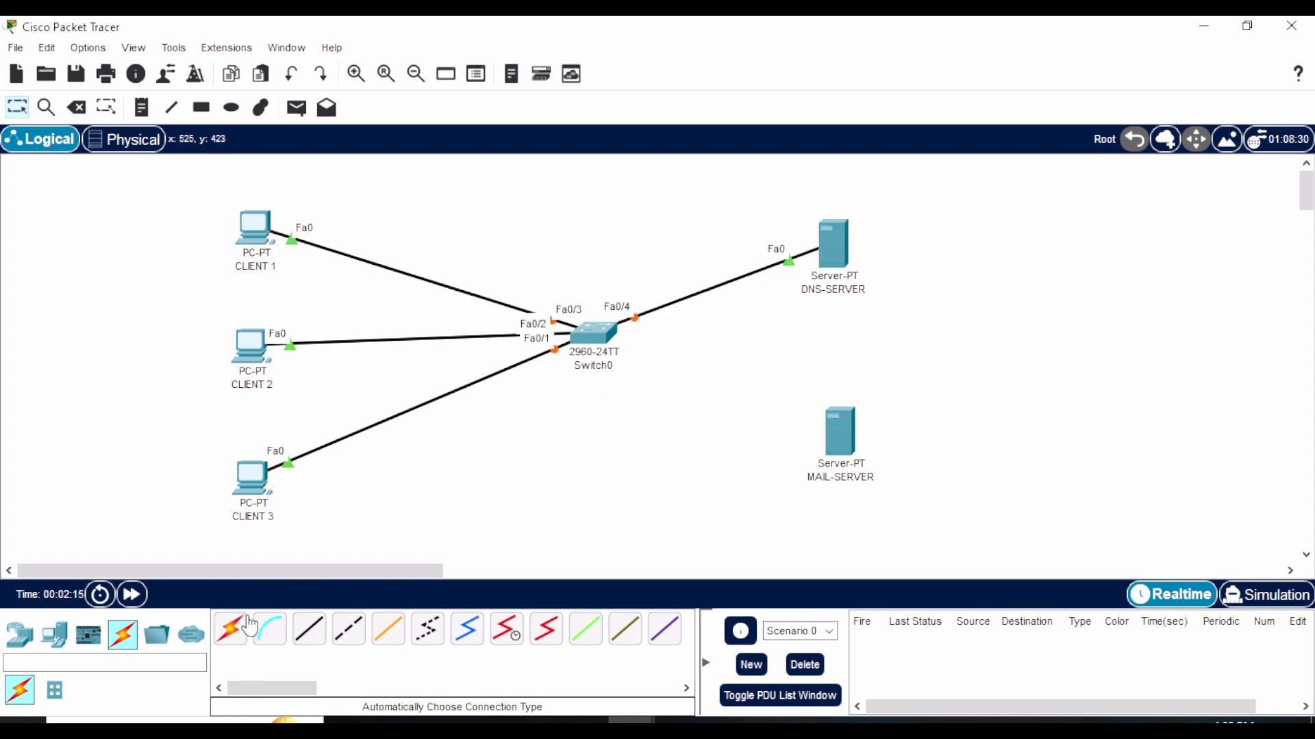
click(230, 629)
click(599, 339)
click(840, 438)
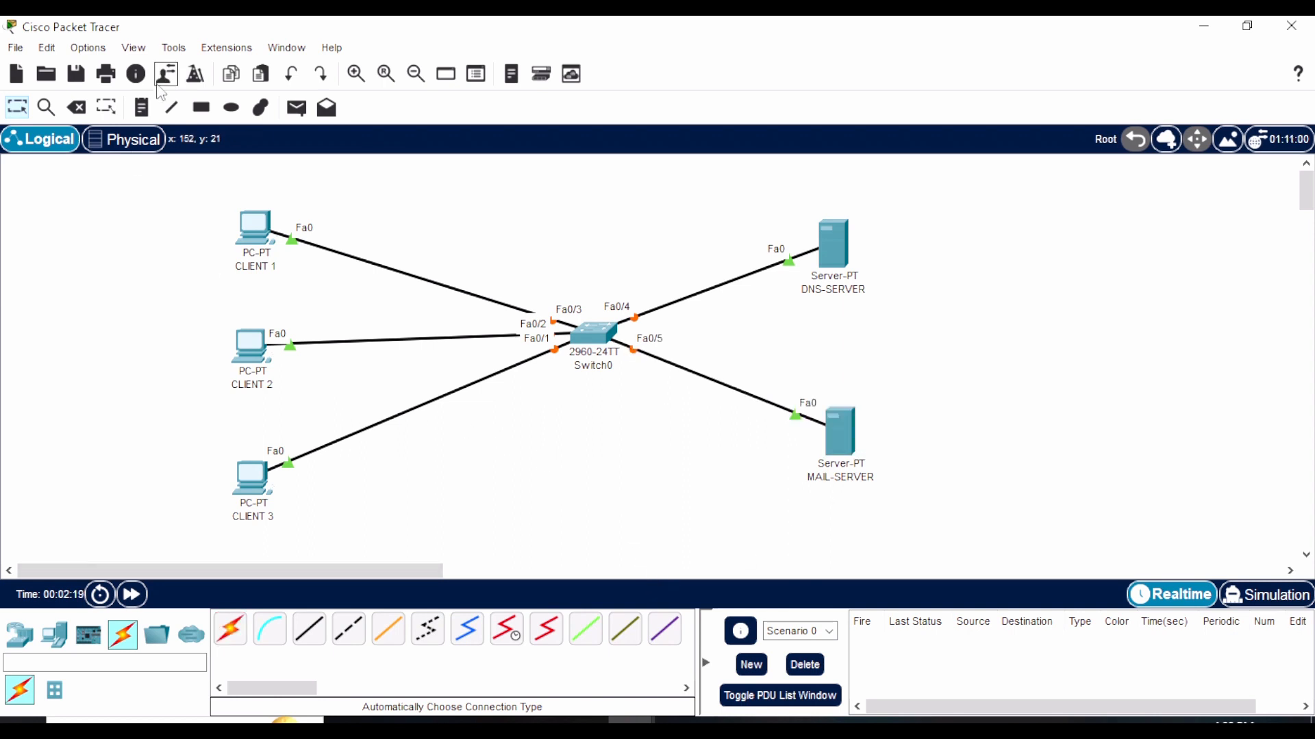
Add a note left of CLIENT 1 reading NETWORK with 10.0.0.0/8 on the line below
click(141, 107)
click(24, 201)
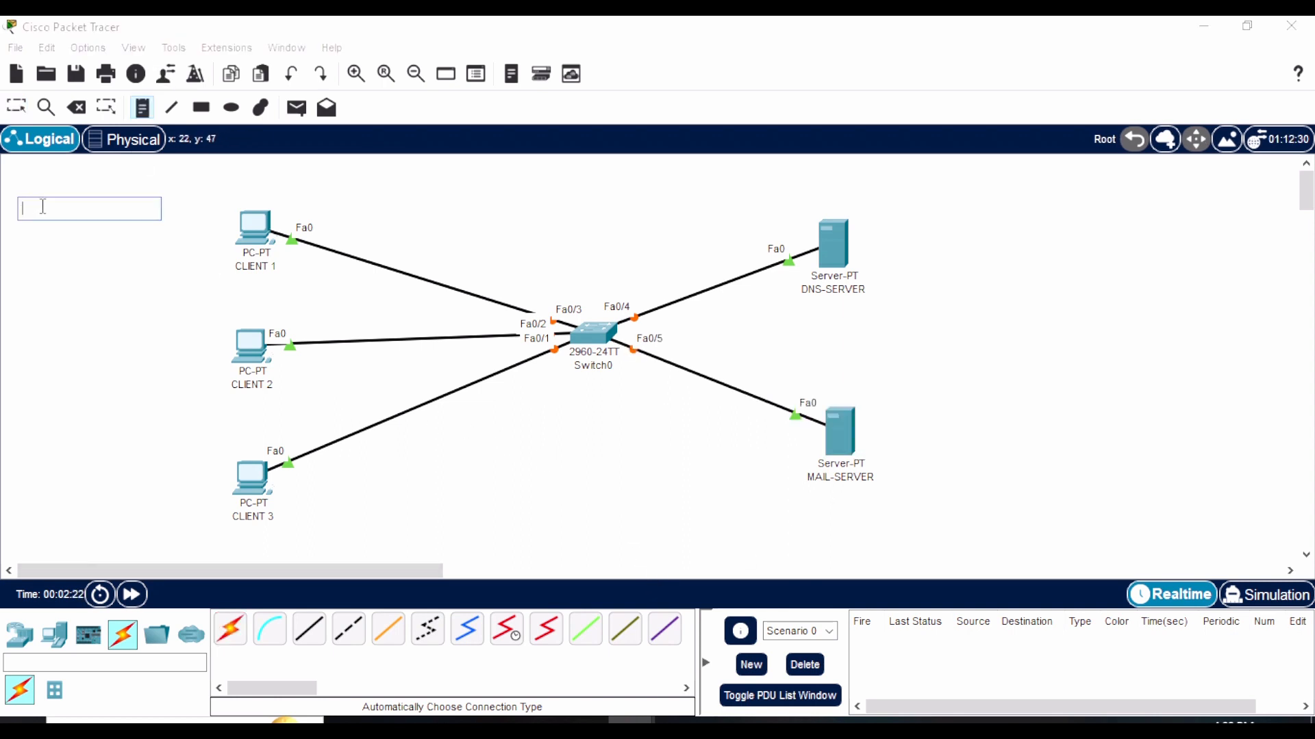
text(10.0.0.0/8)
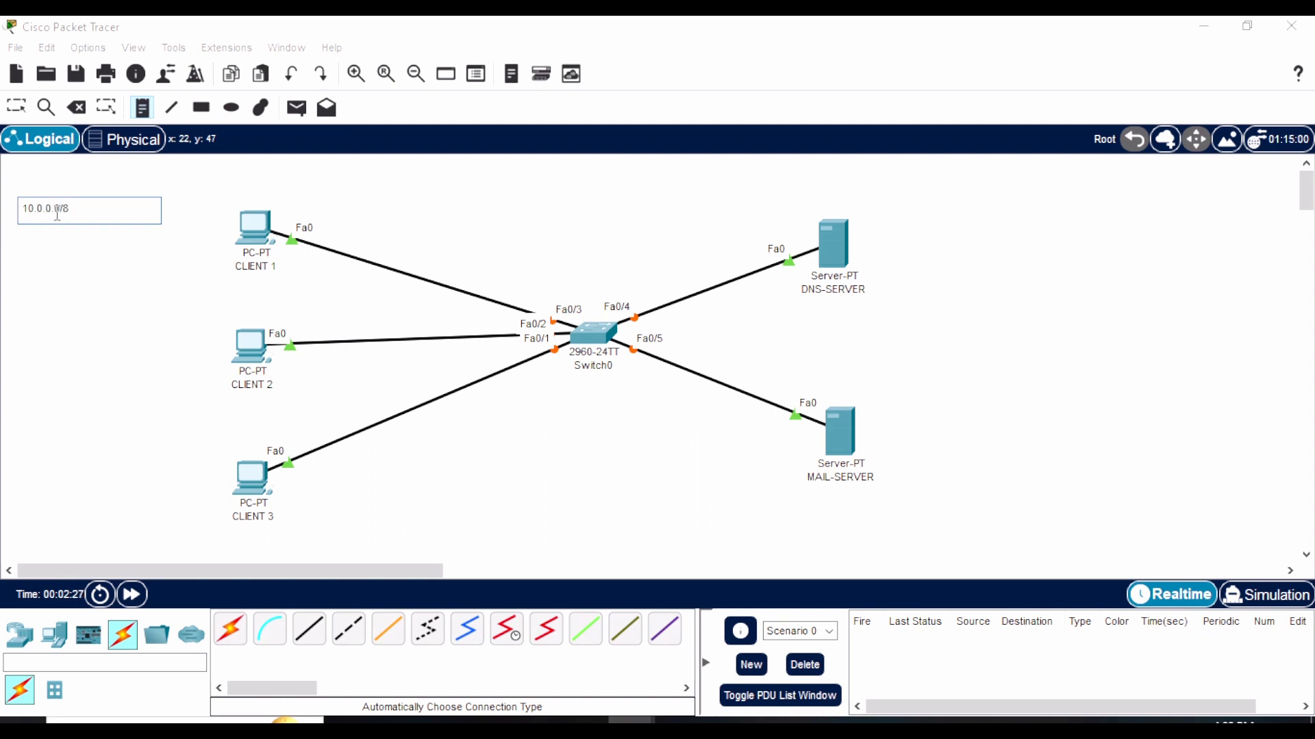
key(Return)
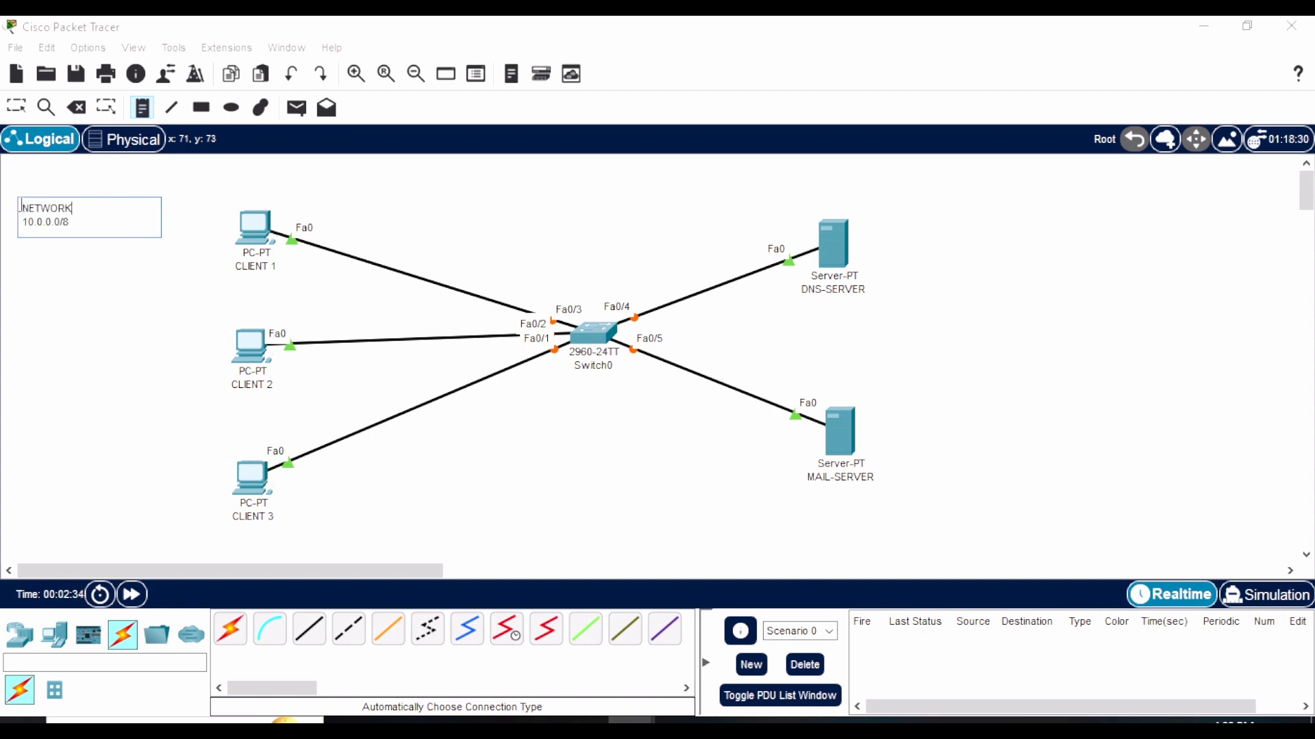
key(ctrl+a)
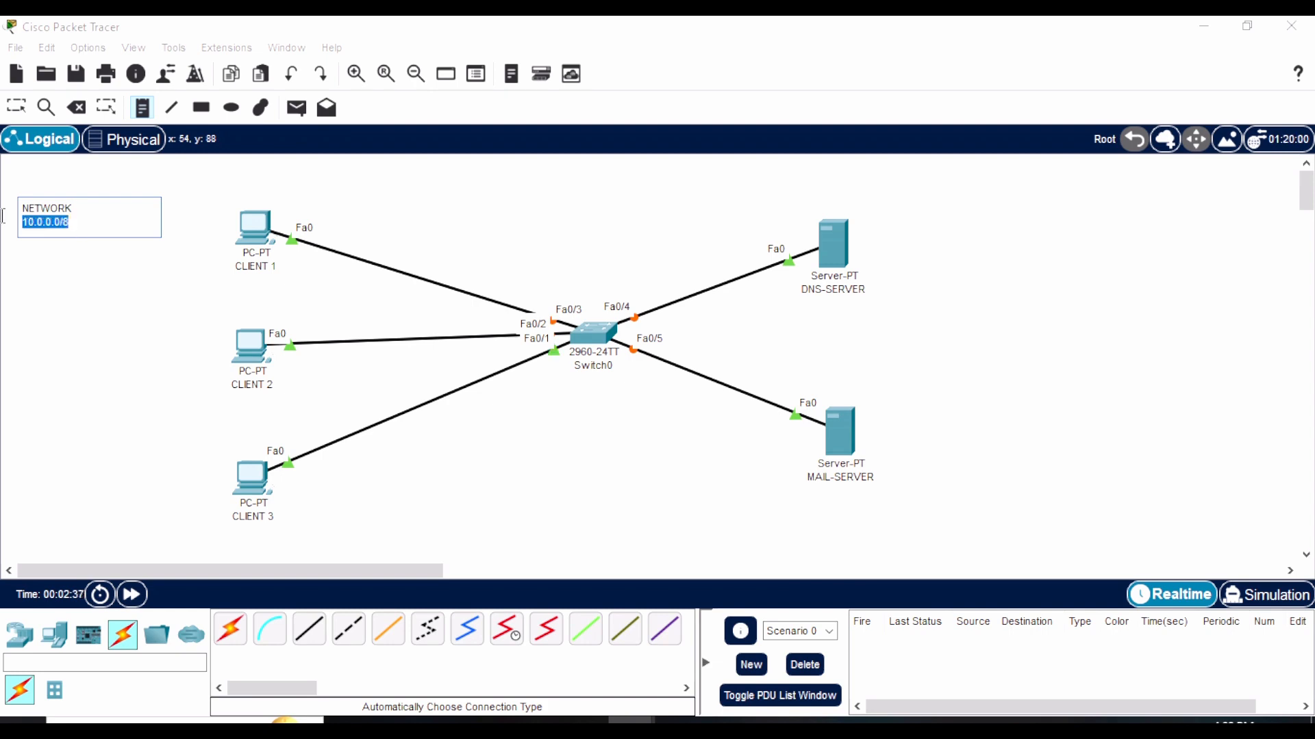
Place a text note beneath CLIENT 1 and another beneath CLIENT 2, both reading CLIENT 1
click(210, 273)
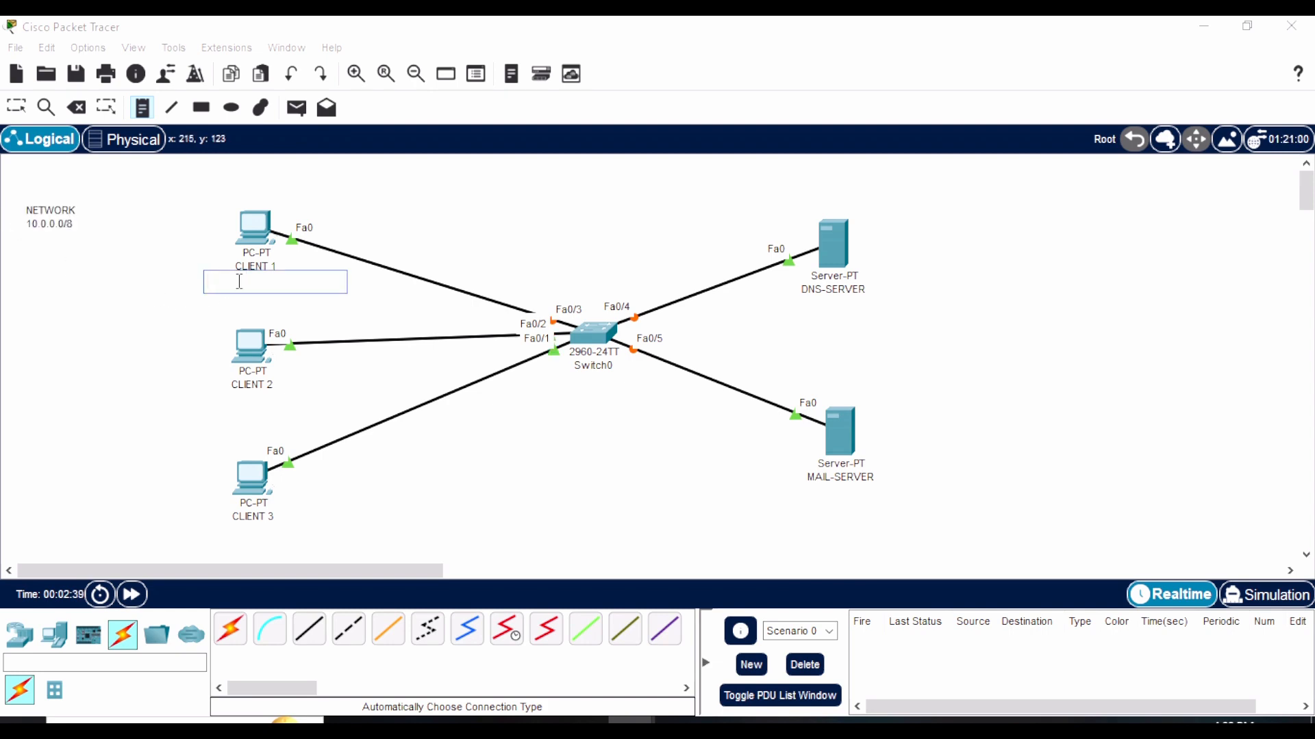
text(10.0.0)
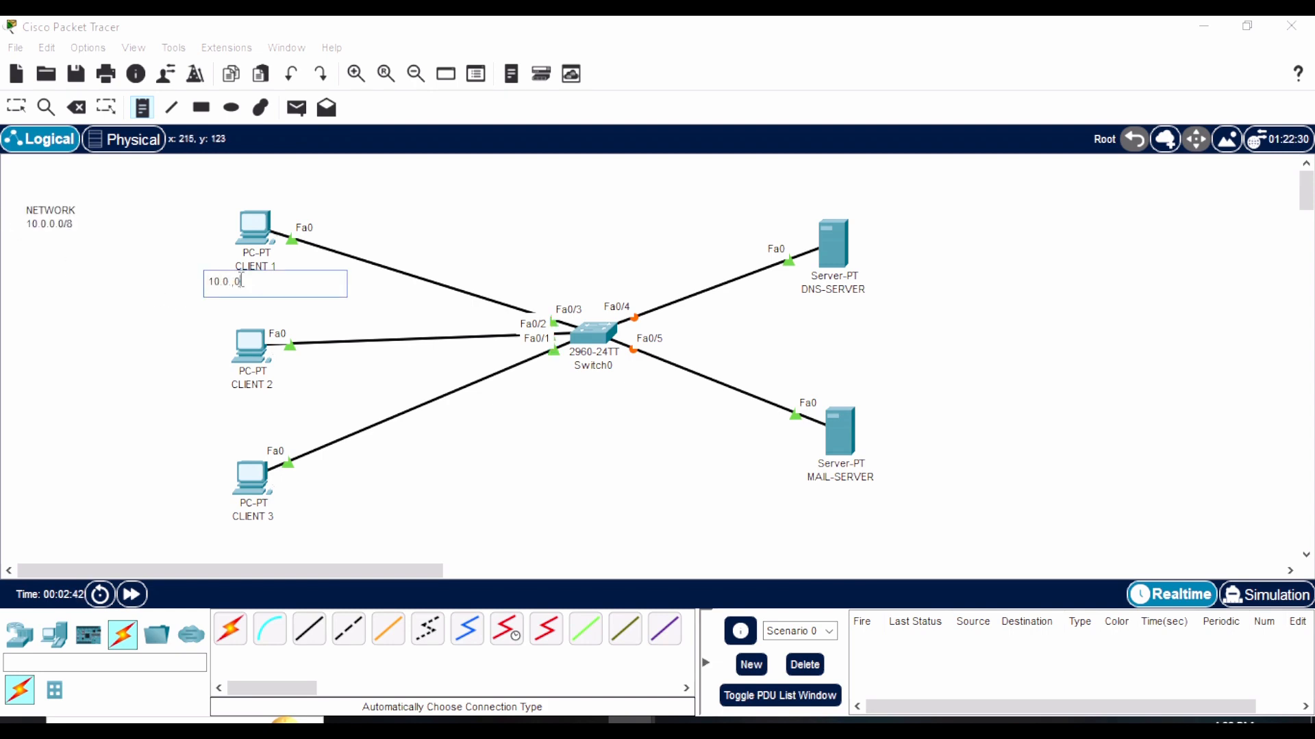
key(BackSpace)
key(ctrl+a)
text(CLIENT 1)
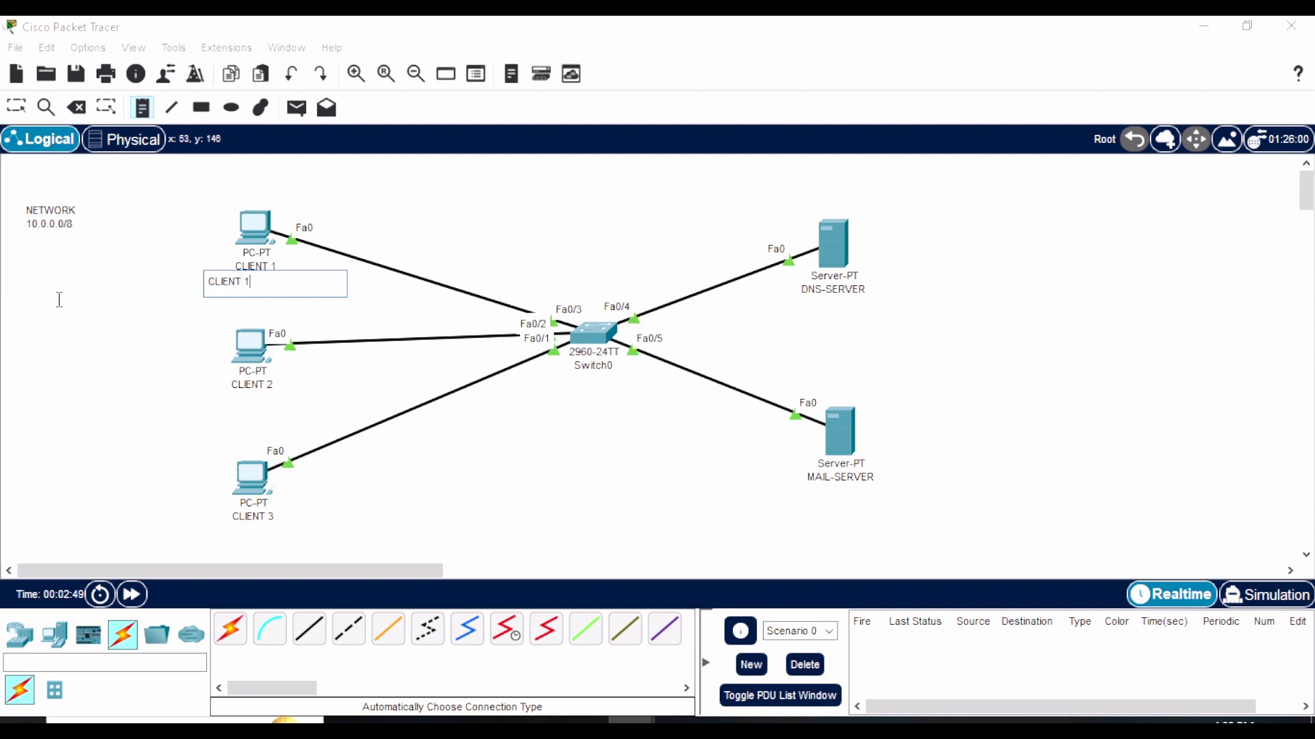
click(225, 399)
key(ctrl+v)
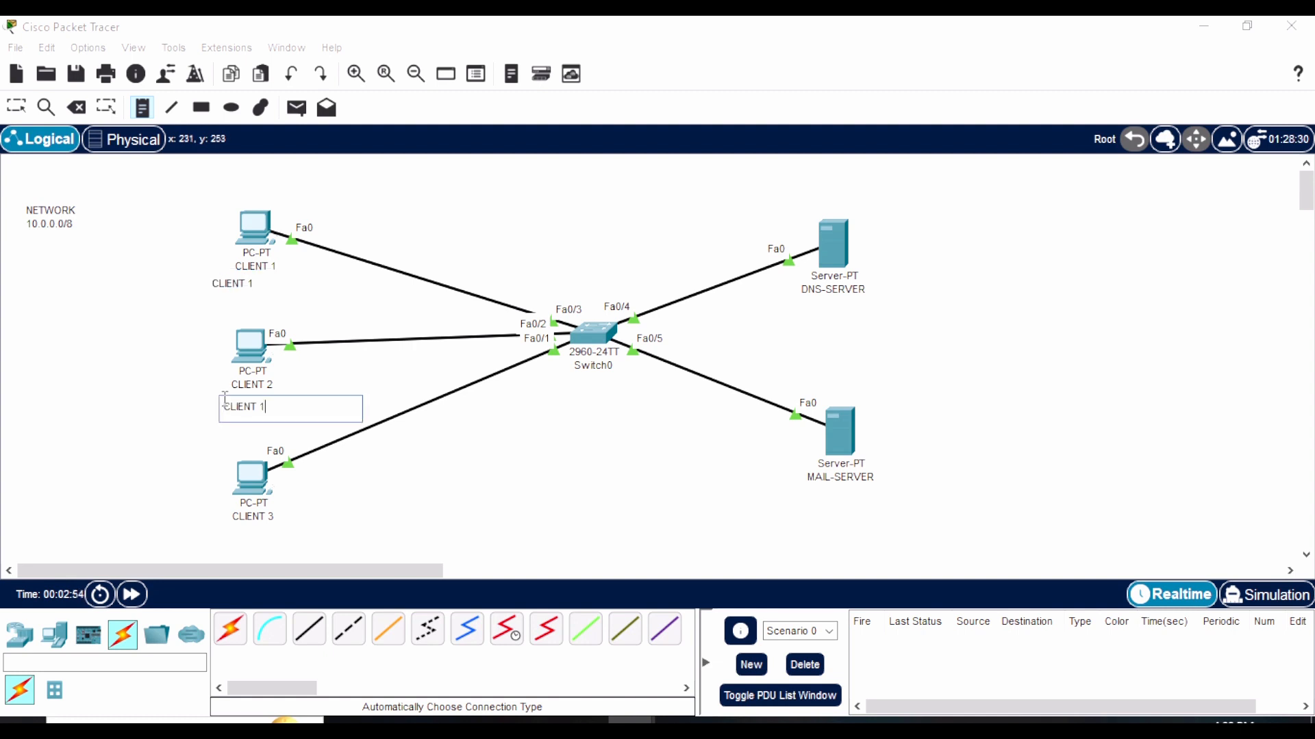
Change the note beneath CLIENT 1 to 10.0.0.2 and the note beneath CLIENT 2 to 10.0.0.3
click(235, 284)
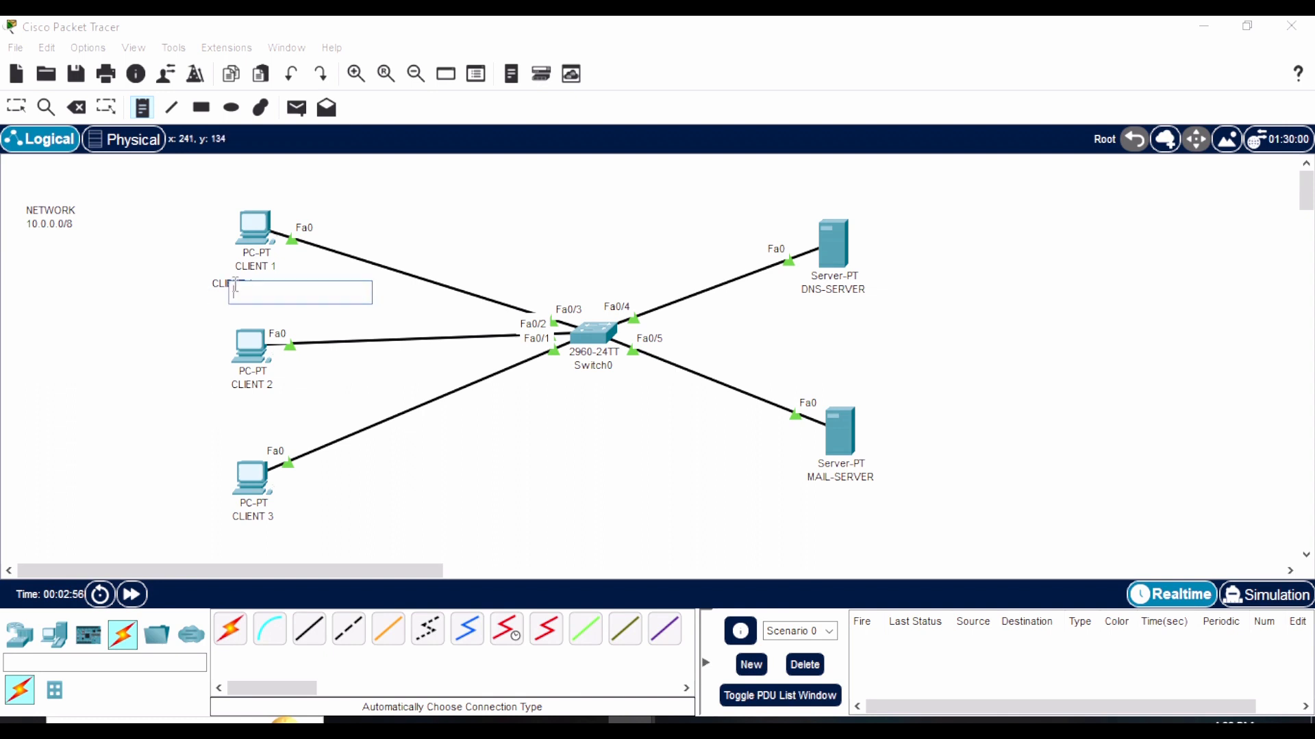
click(4, 110)
click(17, 107)
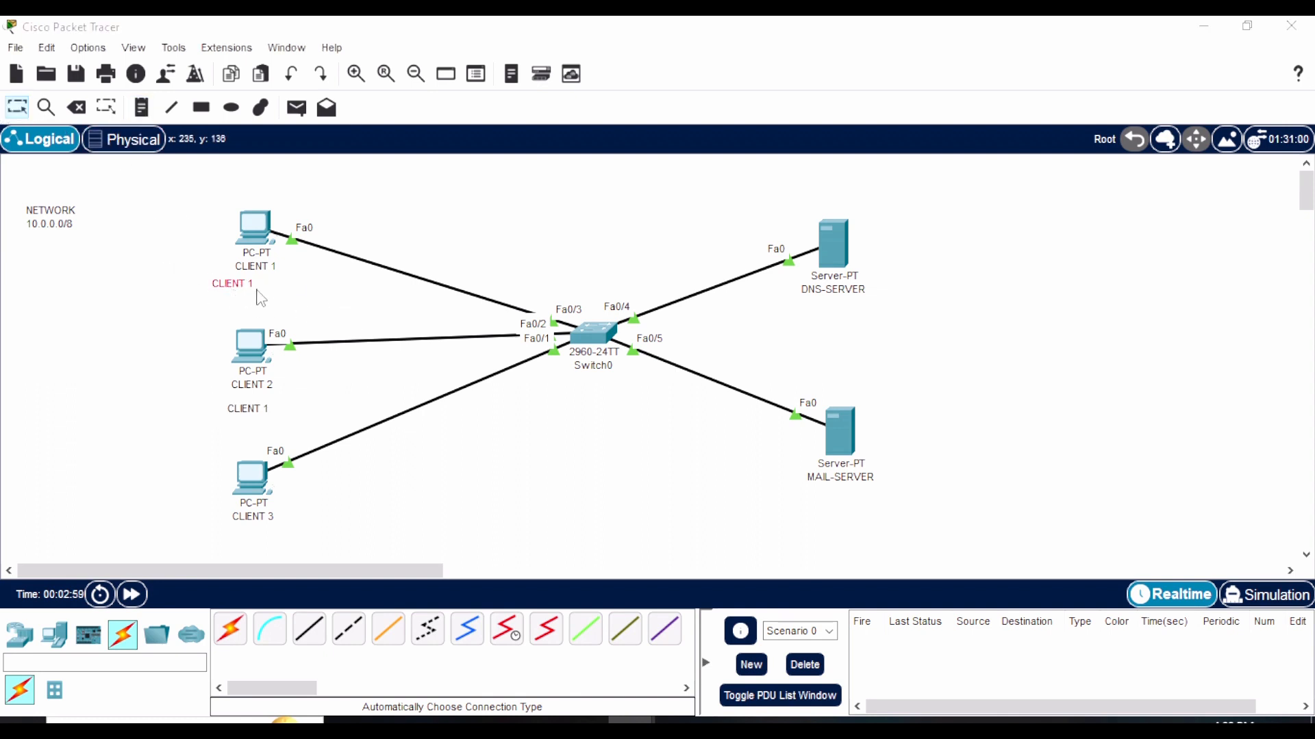
double_click(233, 283)
text(10)
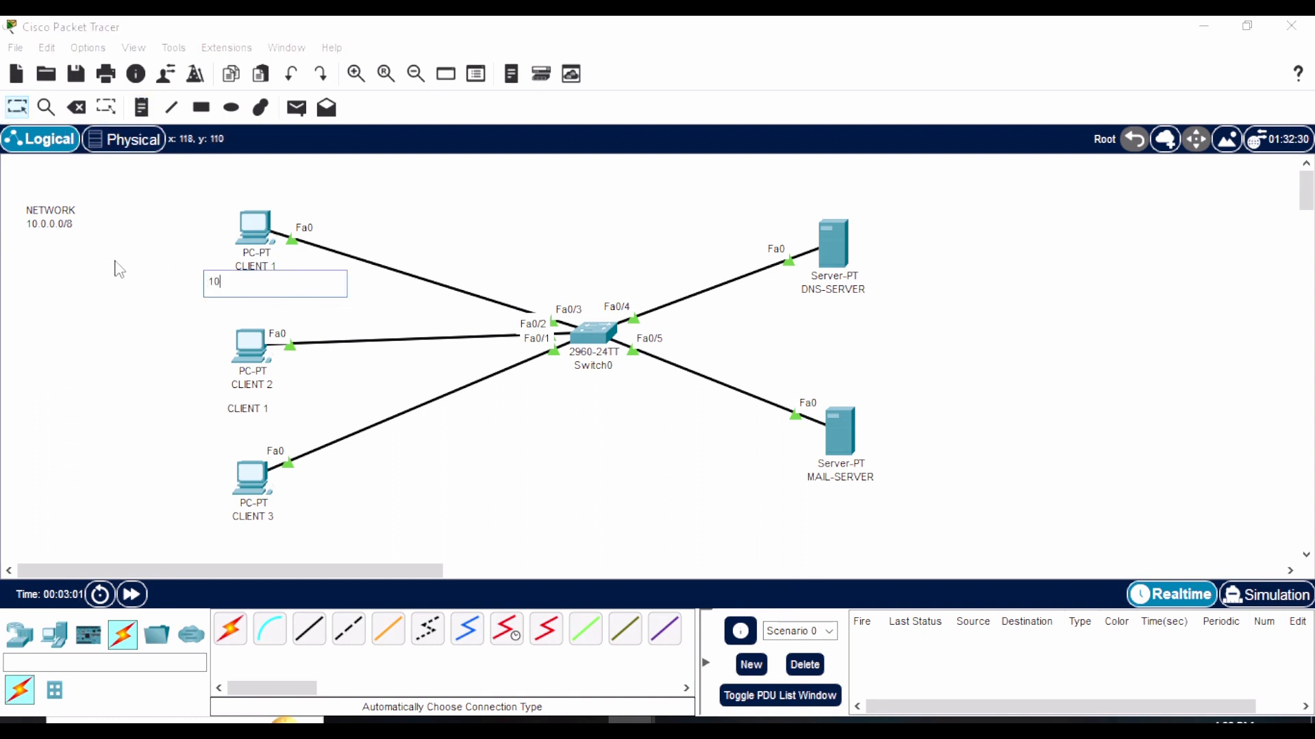
text(.0.0.2)
double_click(243, 408)
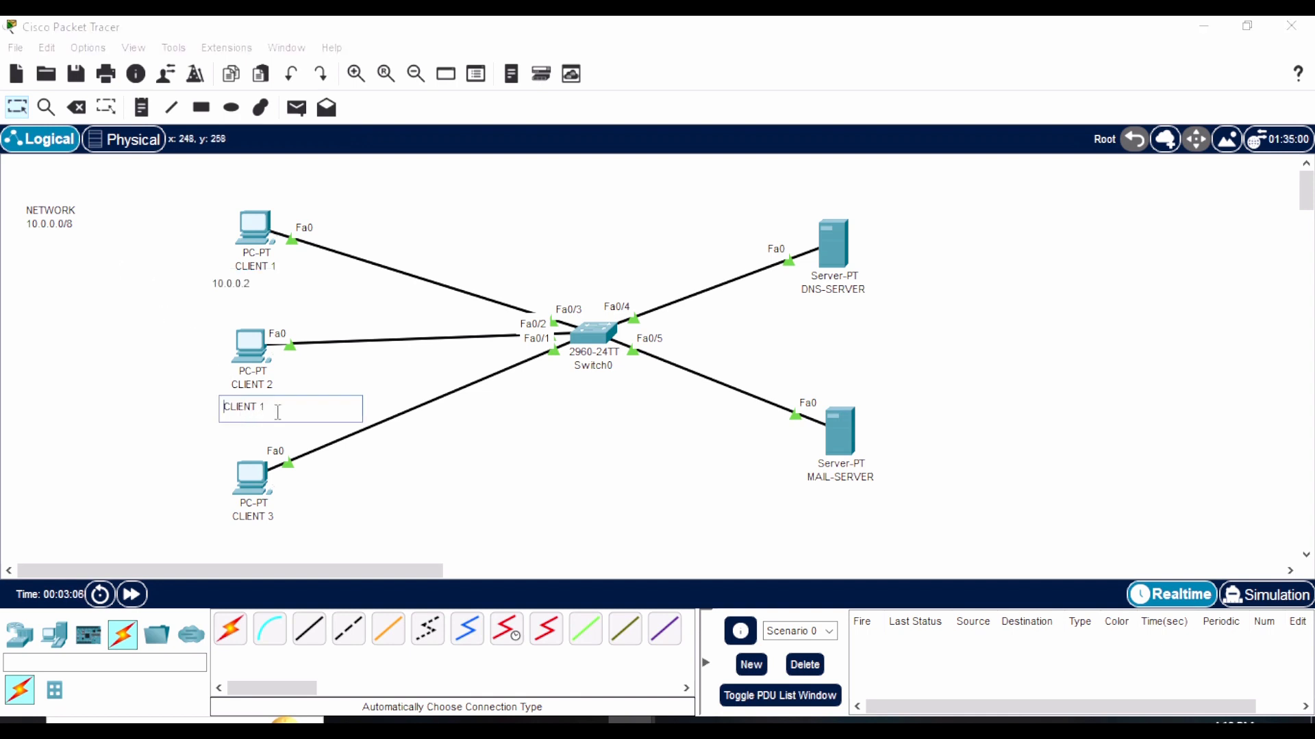
text(10.0.0.3)
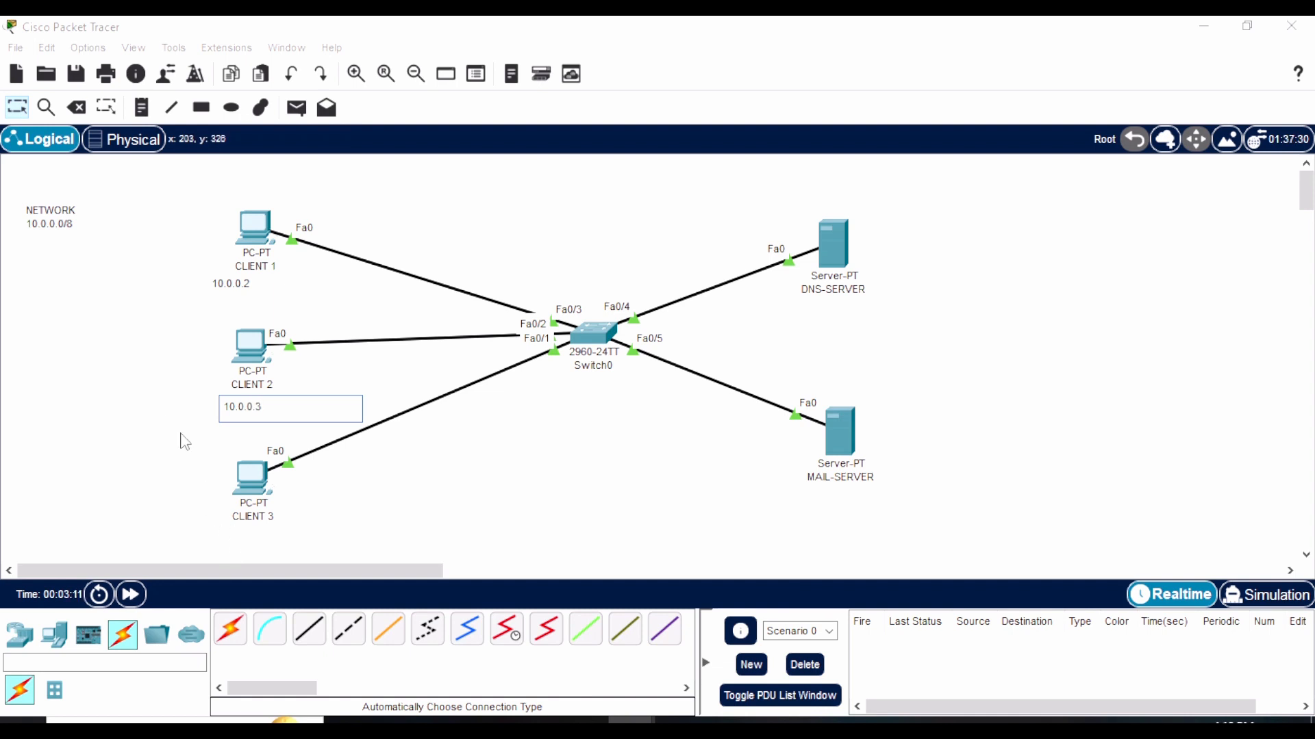
Add a text note beneath CLIENT 3 reading 10.0.0.4
click(137, 117)
click(228, 534)
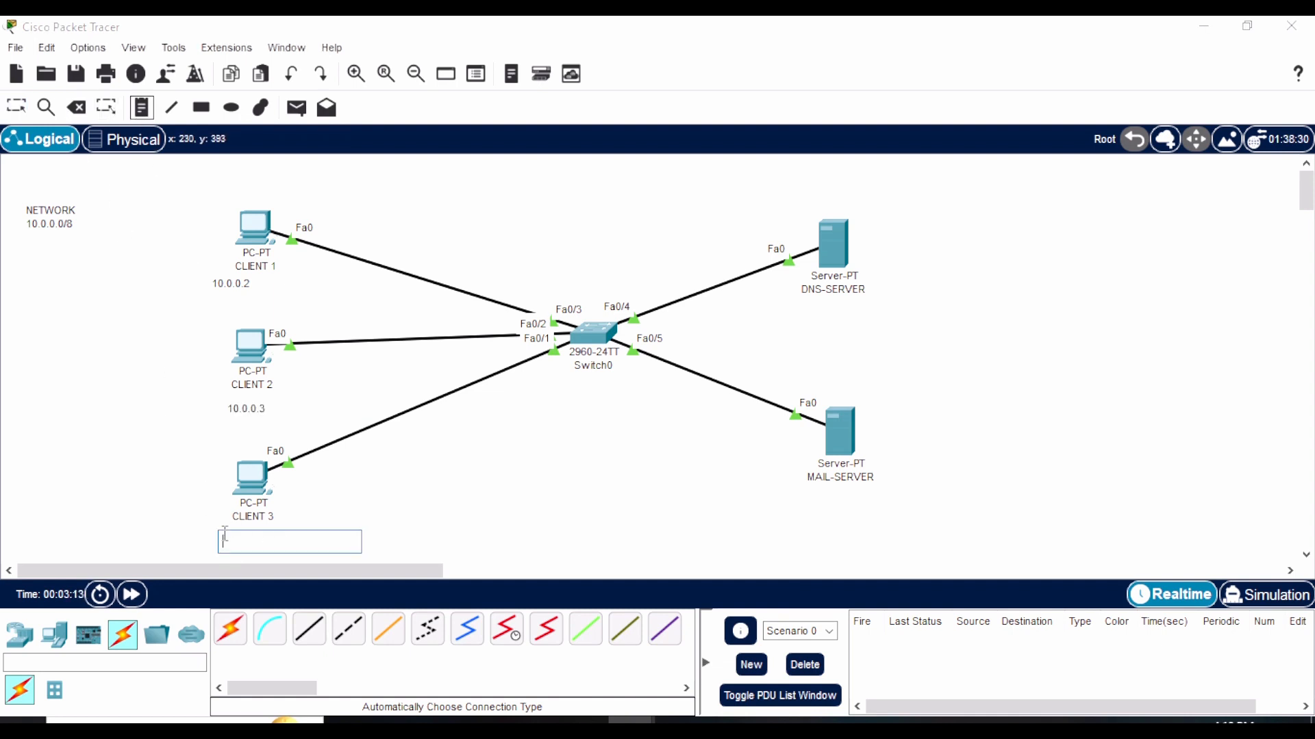
text(10.0.0.4)
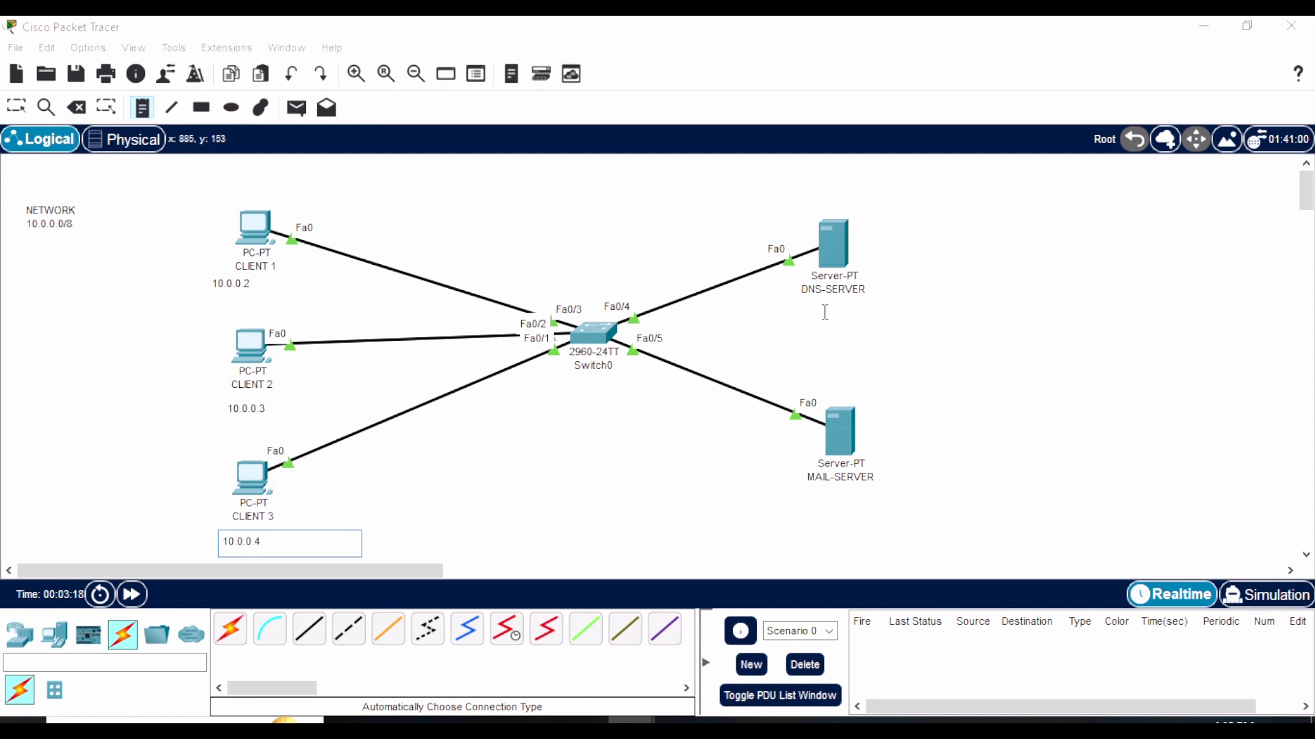
Add a note reading 10.0.0.10 beneath DNS-SERVER and one reading 10.0.00.20 beneath MAIL-SERVER
click(798, 311)
text(1)
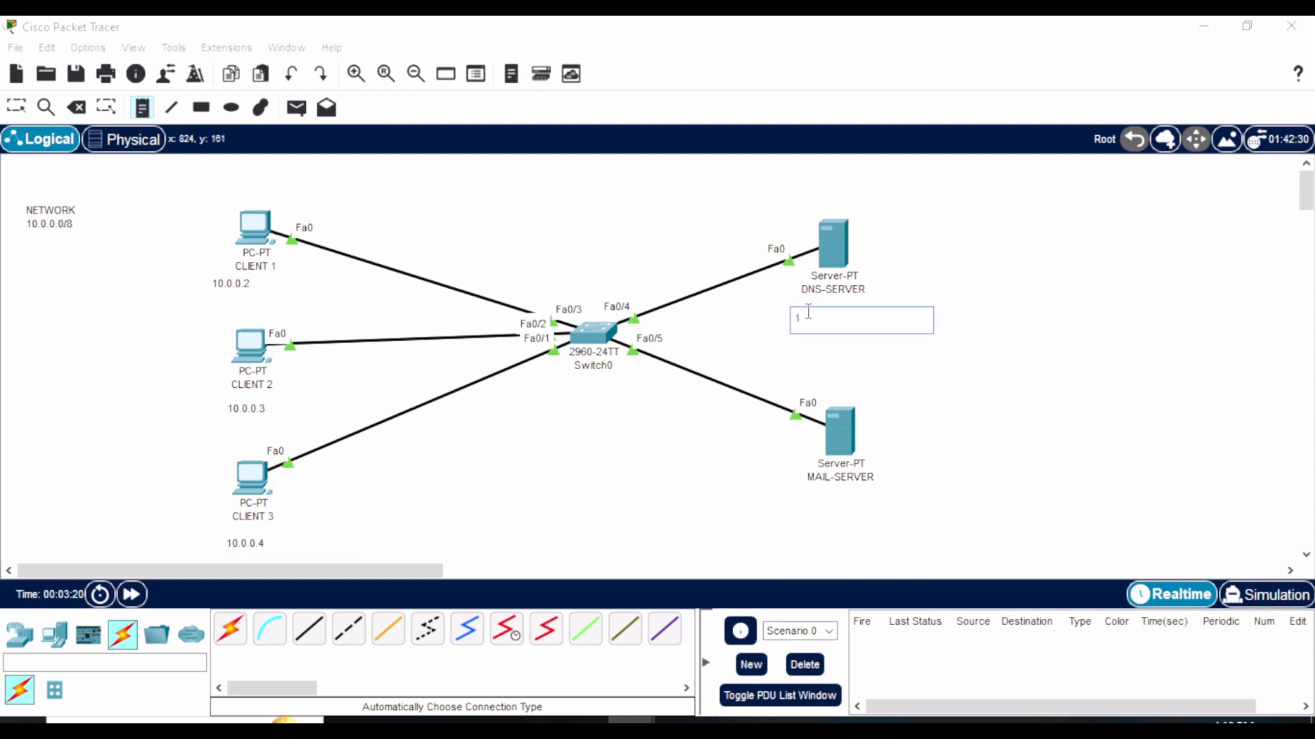
text(0.0.0.10)
click(803, 505)
text(10.0.00.20)
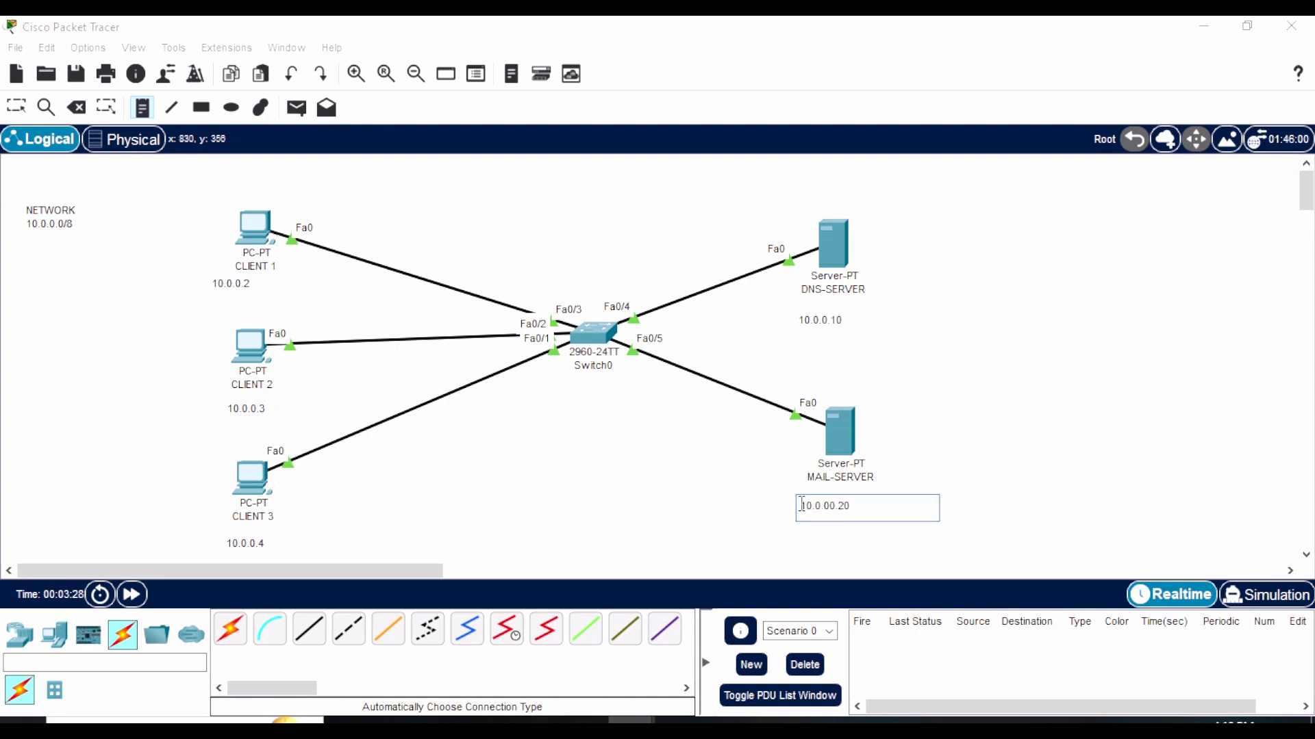
Move the address notes of CLIENT 1, CLIENT 2 and CLIENT 3 closer beneath their device labels
click(17, 108)
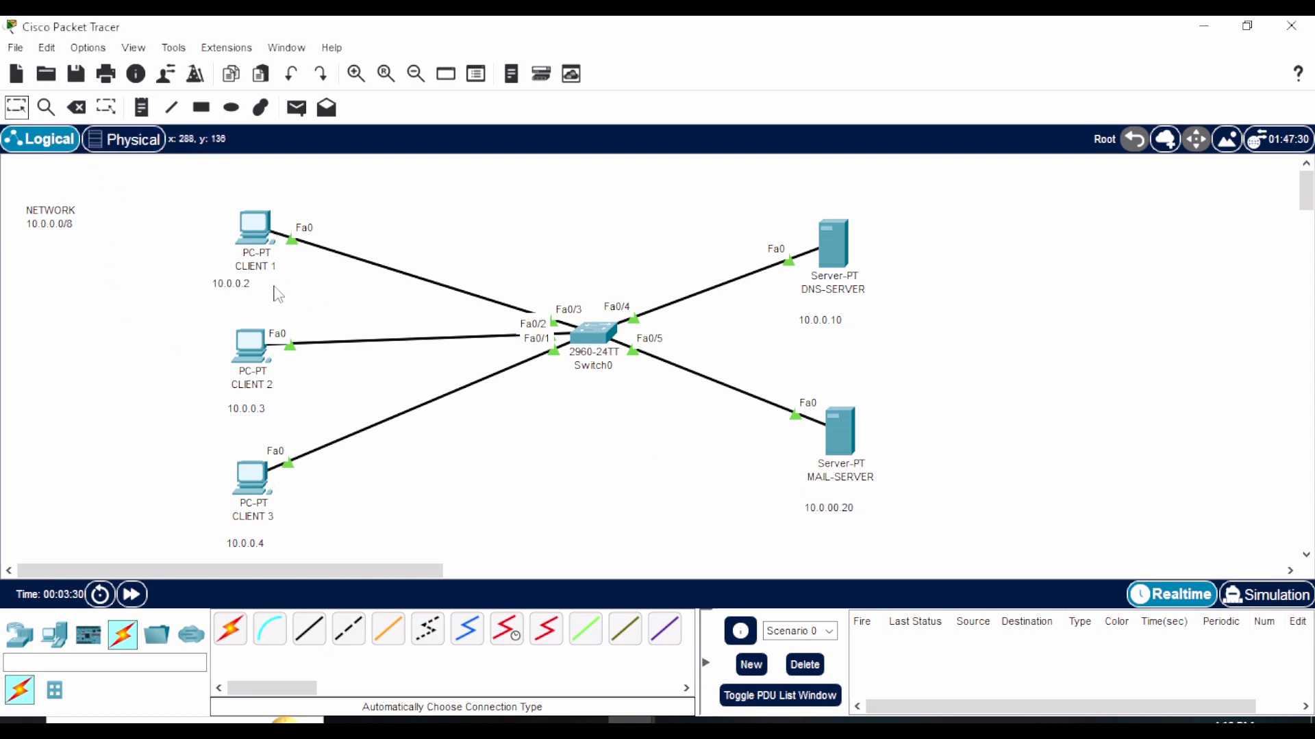
mouse_move(240, 287)
mouse_down()
mouse_move(291, 295)
mouse_move(265, 292)
mouse_up()
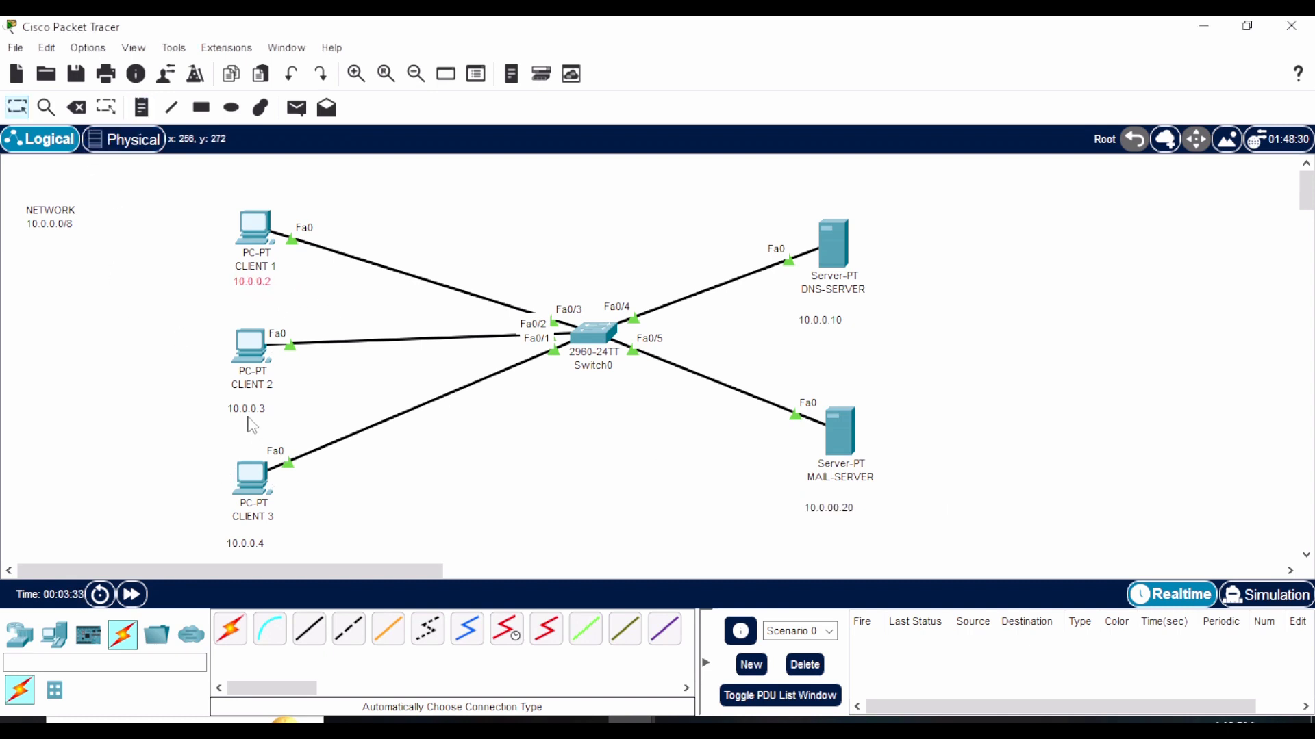
drag(251, 423, 253, 416)
drag(254, 549, 256, 541)
Configure CLIENT 1 with static IPv4 address 10.0.0.2, subnet mask 255.0.0.0 and default gateway 10.0.0.1
click(254, 230)
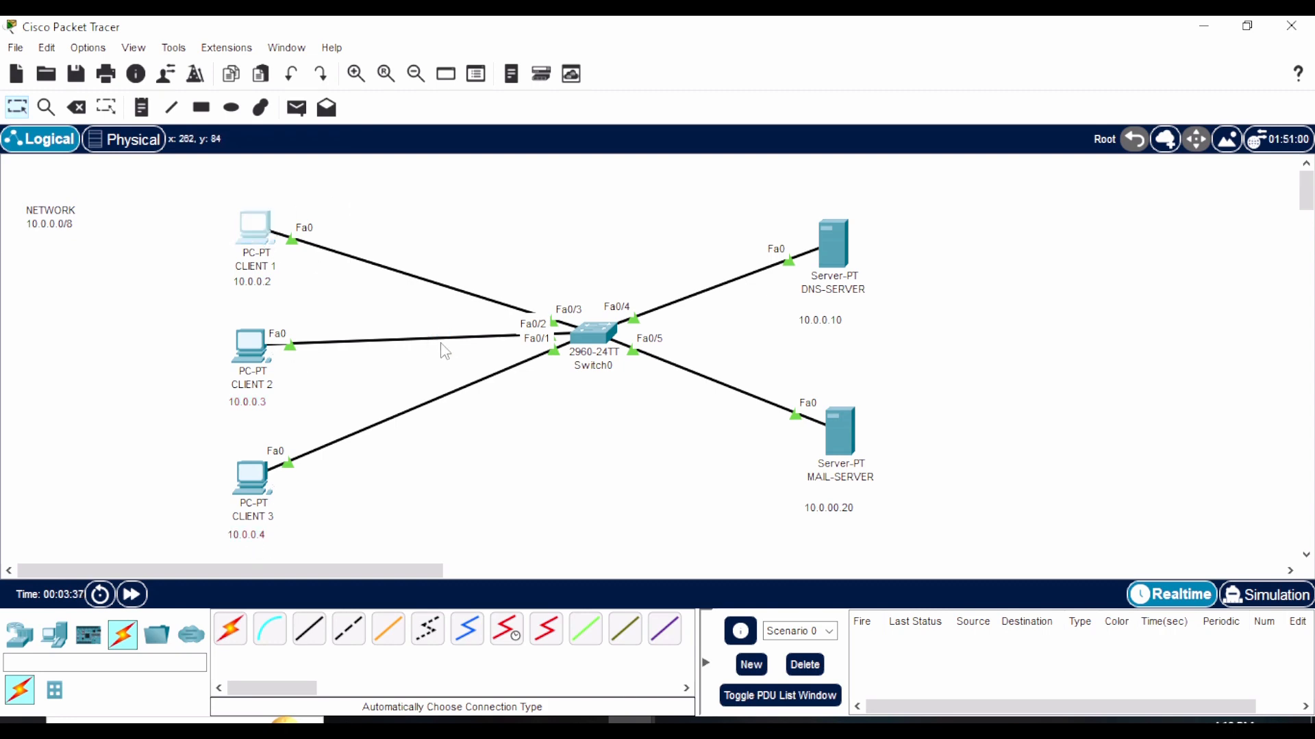
click(476, 77)
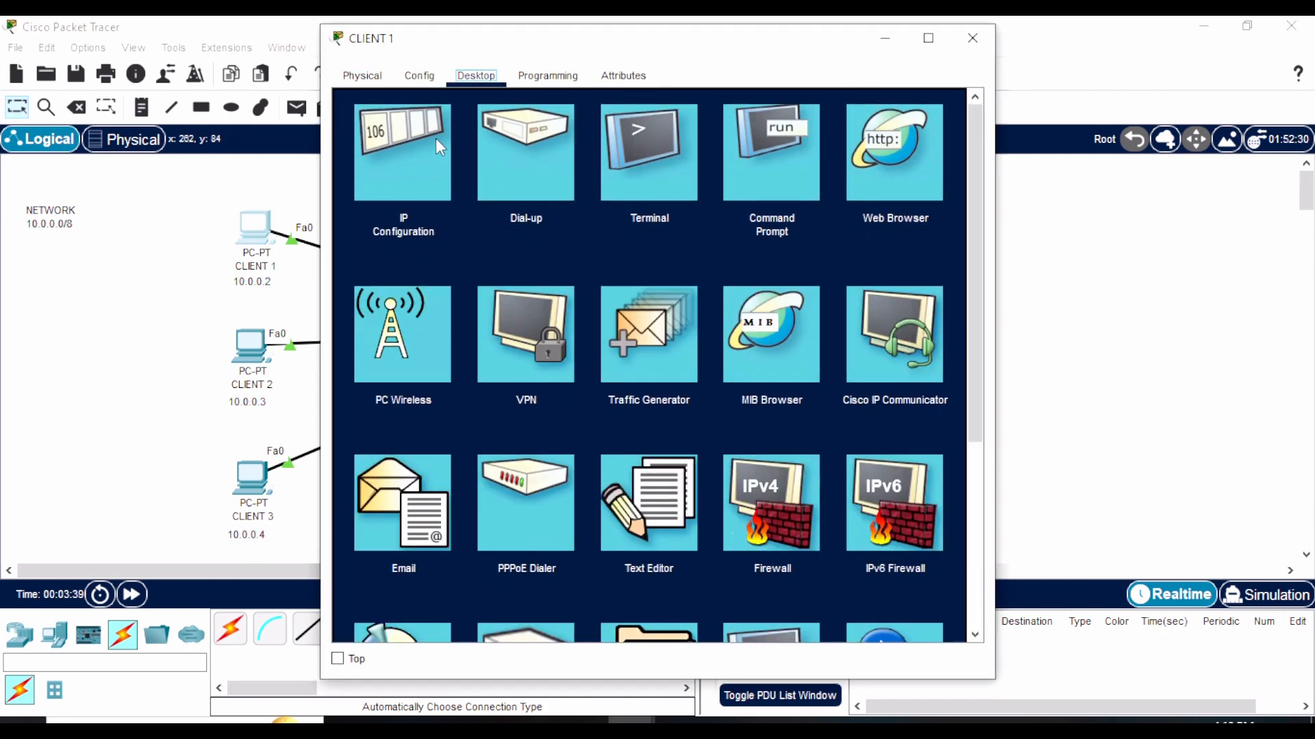
click(436, 138)
click(578, 211)
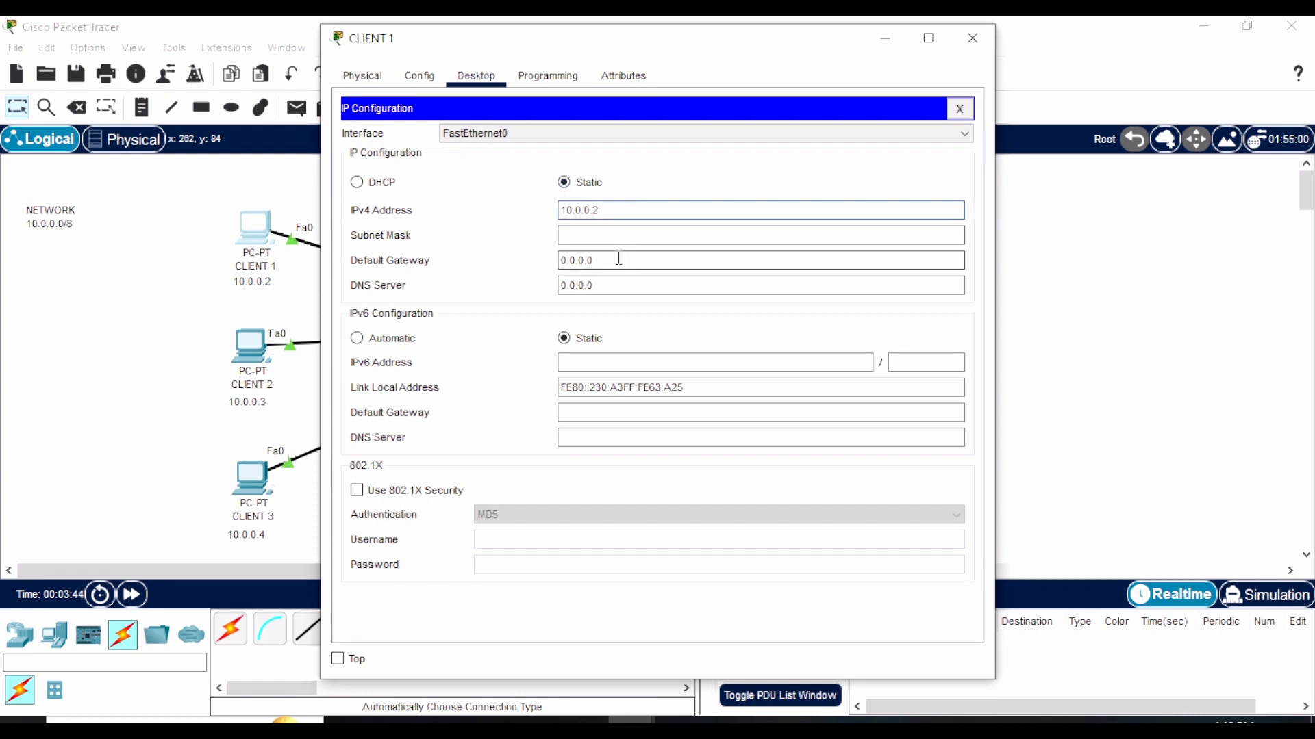
key(Tab)
key(Tab)
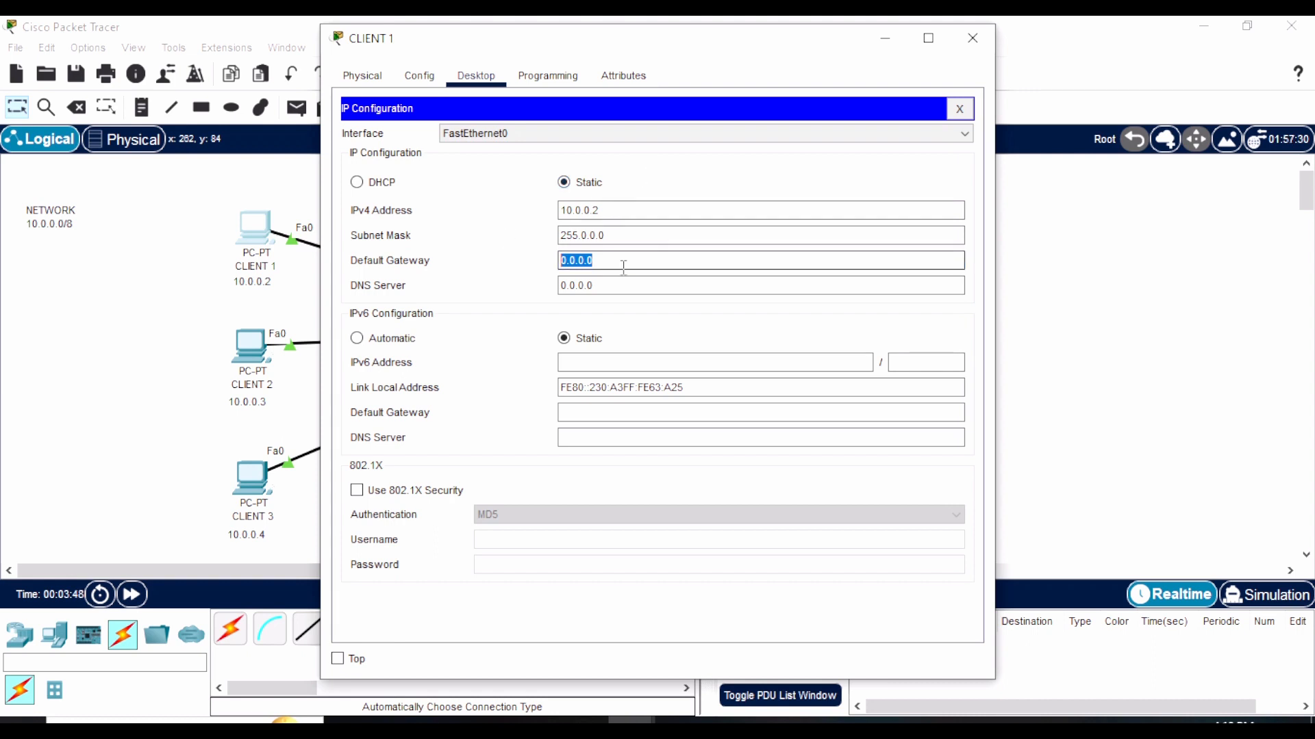
text(1)
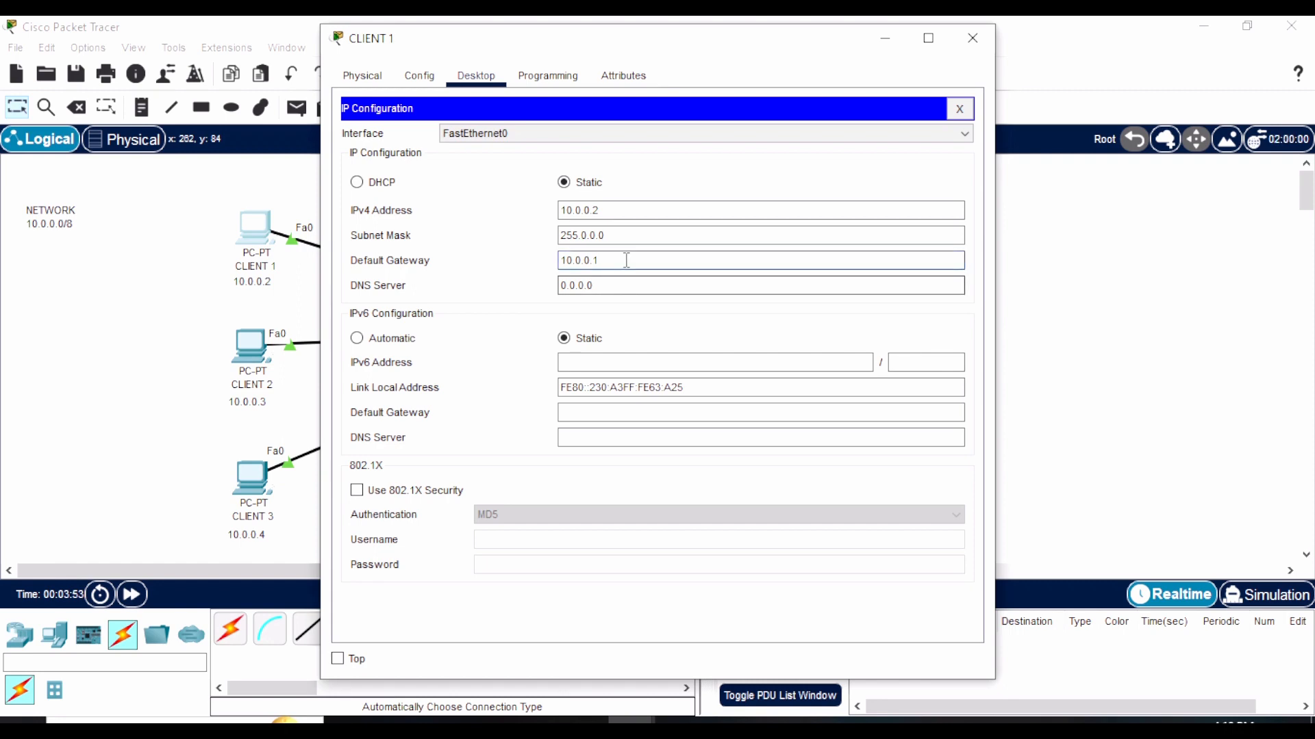
drag(625, 260, 389, 264)
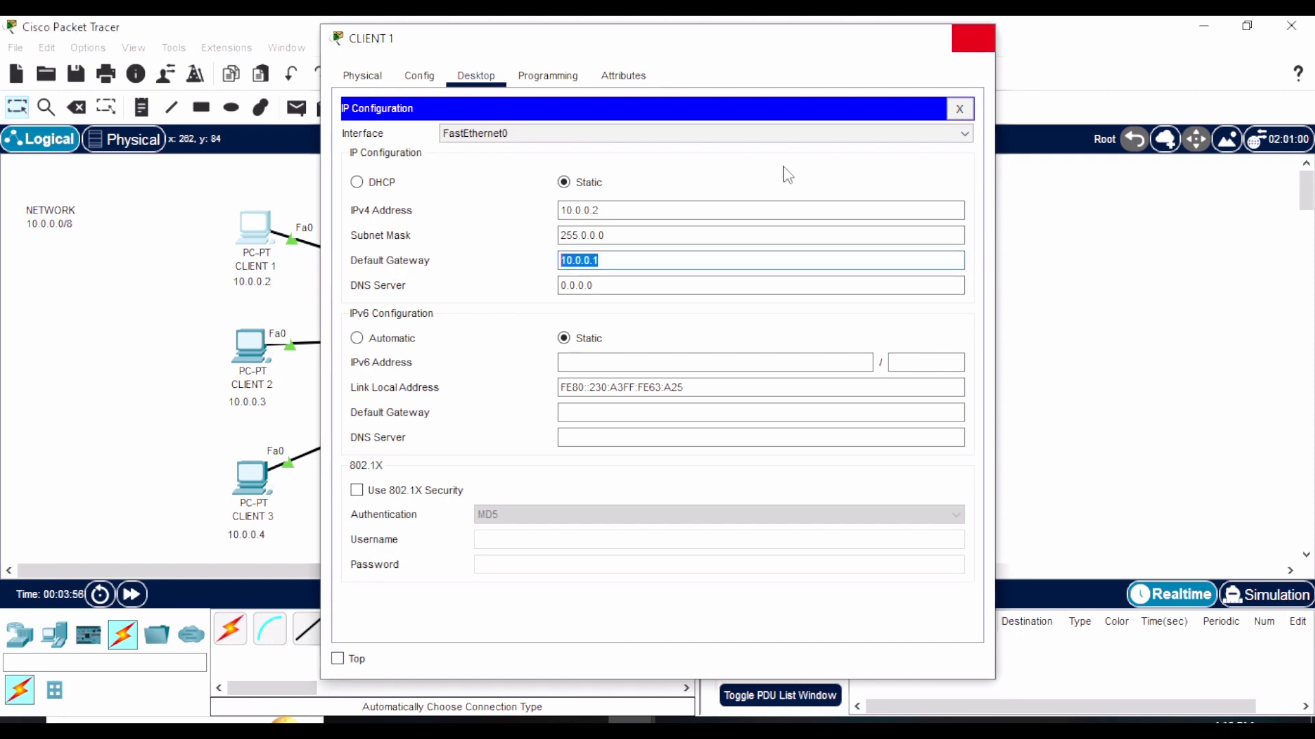
click(972, 38)
Configure CLIENT 2 with static IPv4 address 10.0.0.3, subnet mask 255.0.0.0 and default gateway 10.0.0.1
click(250, 345)
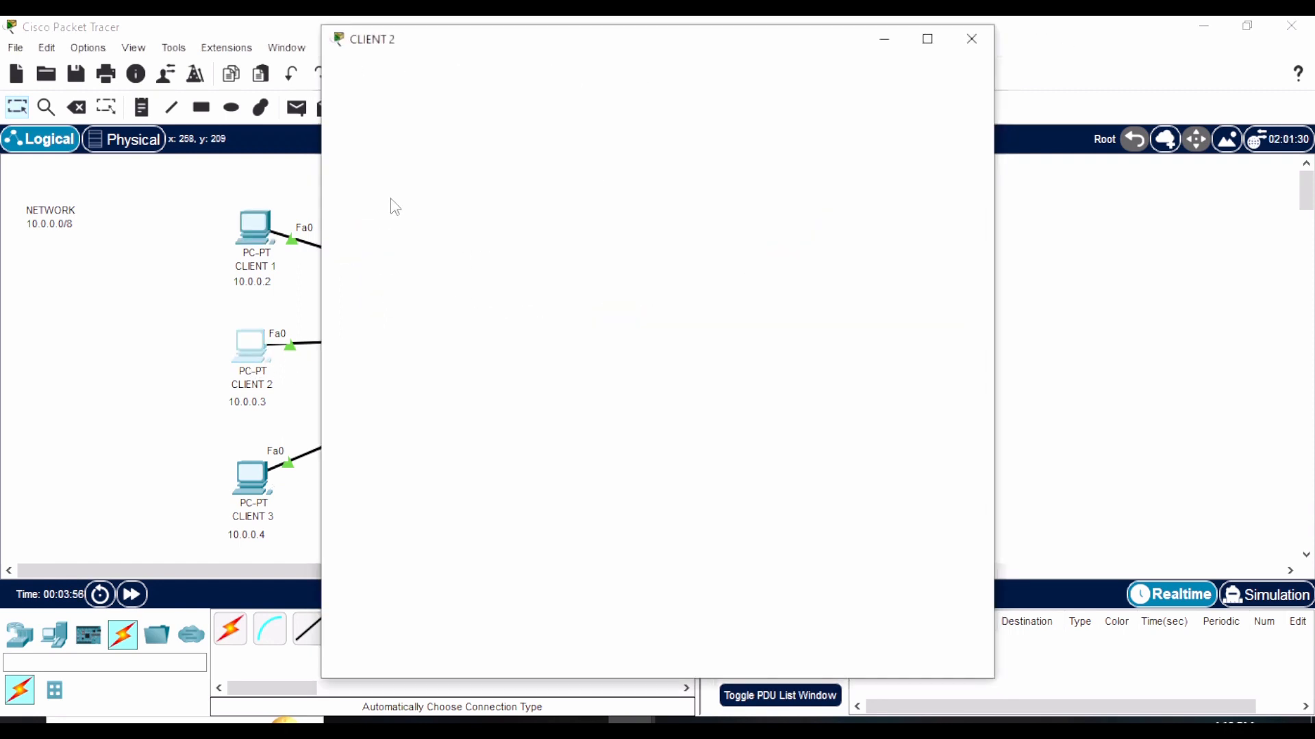
click(476, 77)
click(402, 162)
click(592, 212)
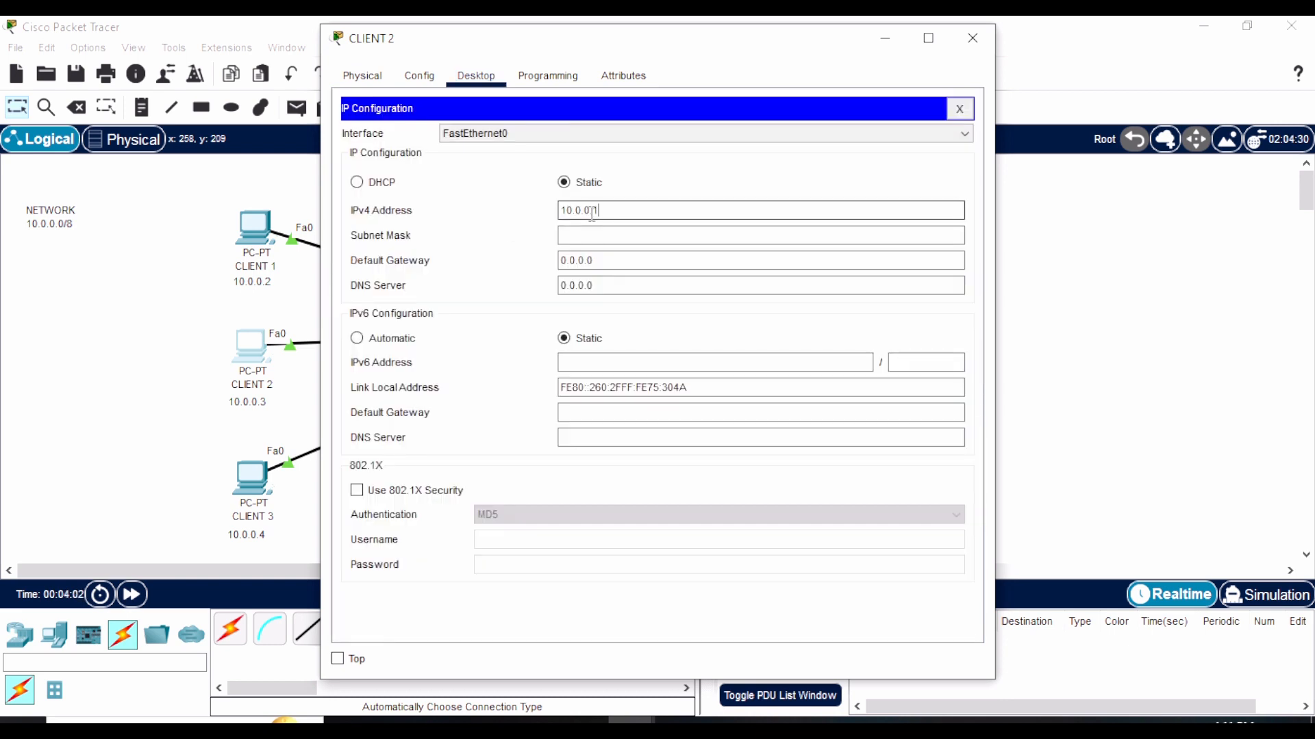
key(Tab)
key(Tab)
text(10.0.0.1)
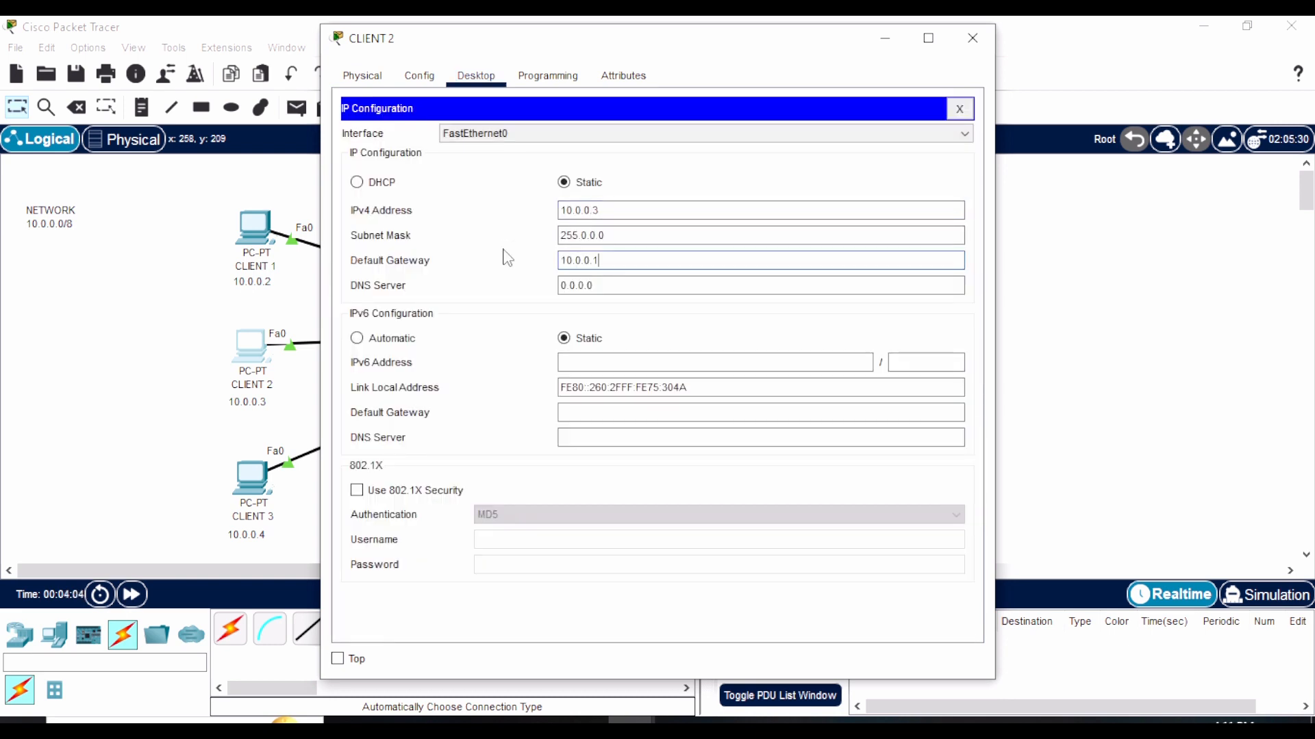
click(972, 38)
Configure CLIENT 3 with static IPv4 address 10.0.0.4, subnet mask 255.0.0.0 and default gateway 10.0.0.1
click(251, 477)
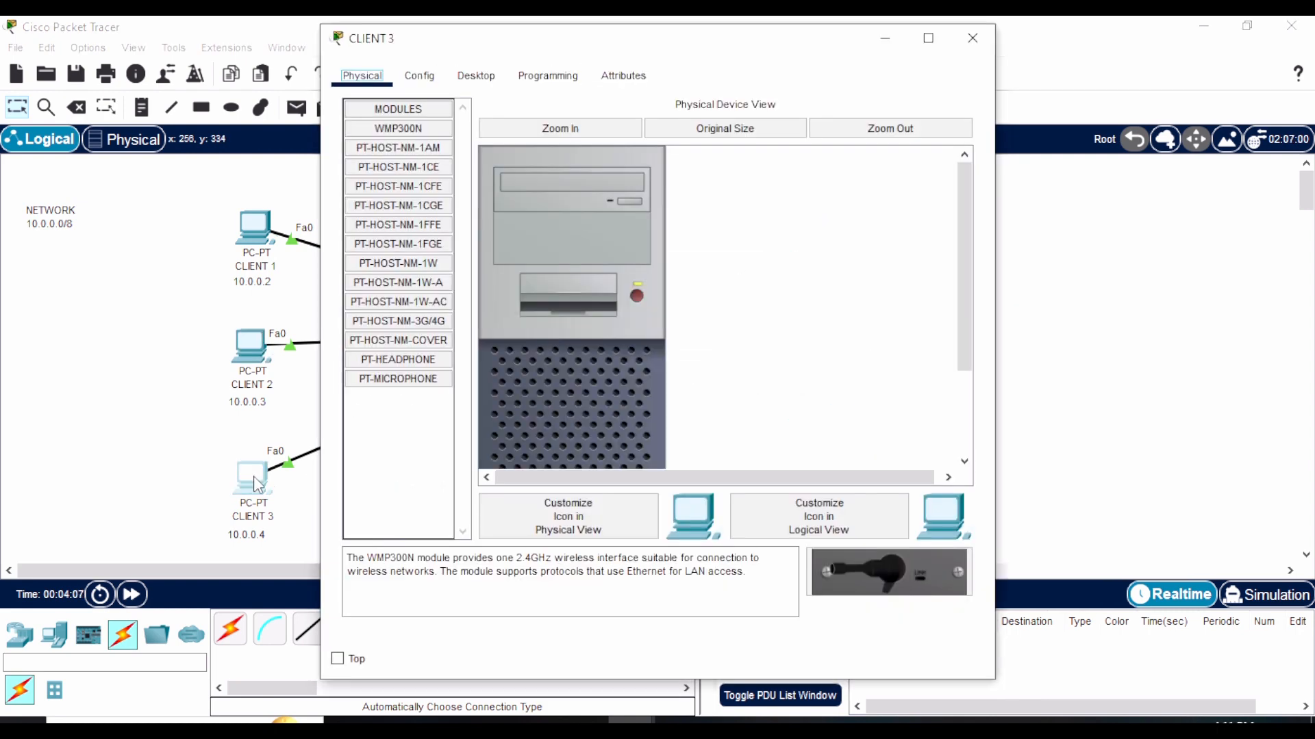
click(476, 75)
click(406, 182)
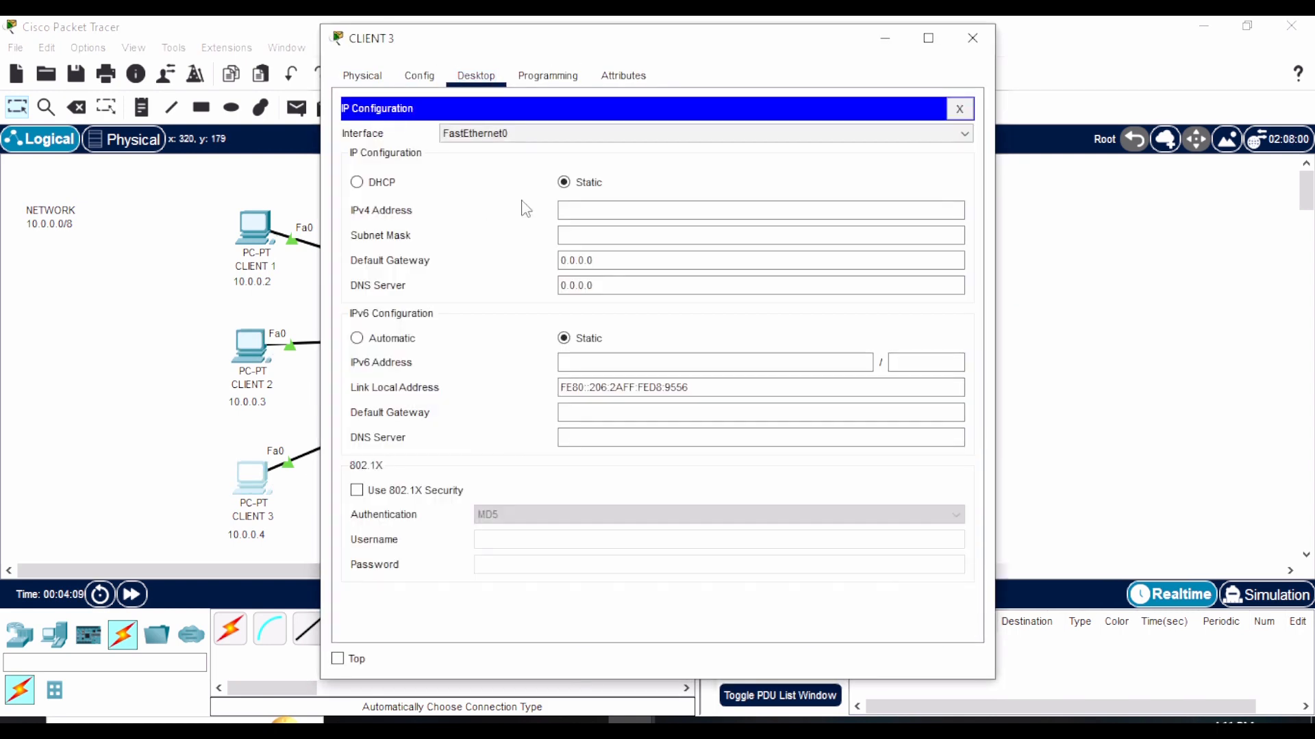
click(587, 212)
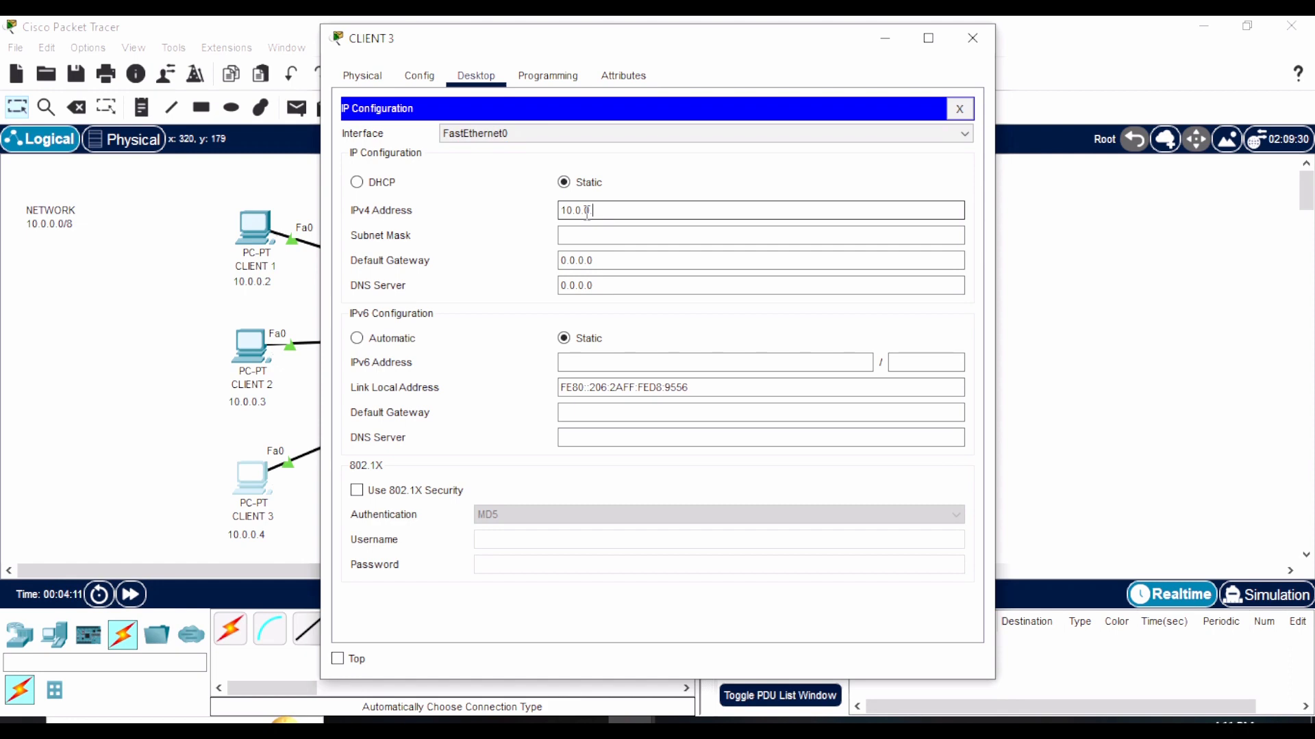
text(4)
key(Tab)
key(Tab)
text(10.0.0.1)
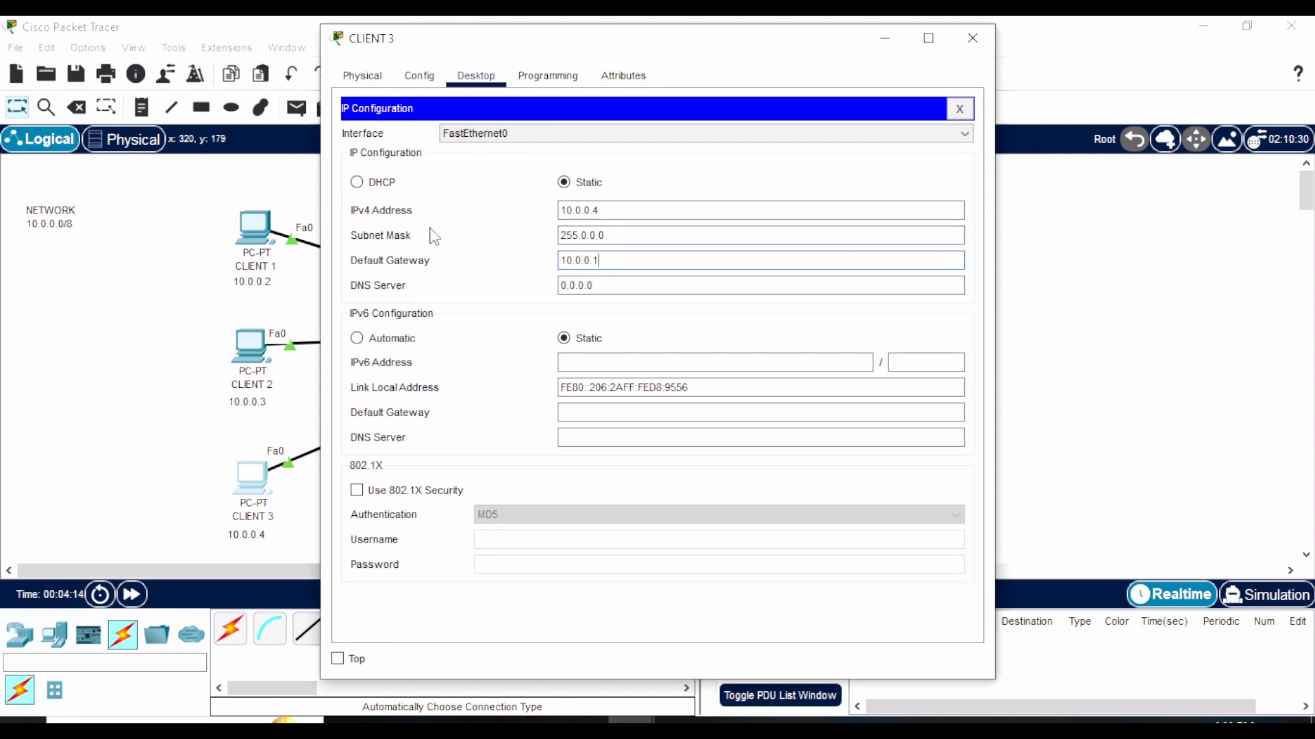
click(972, 37)
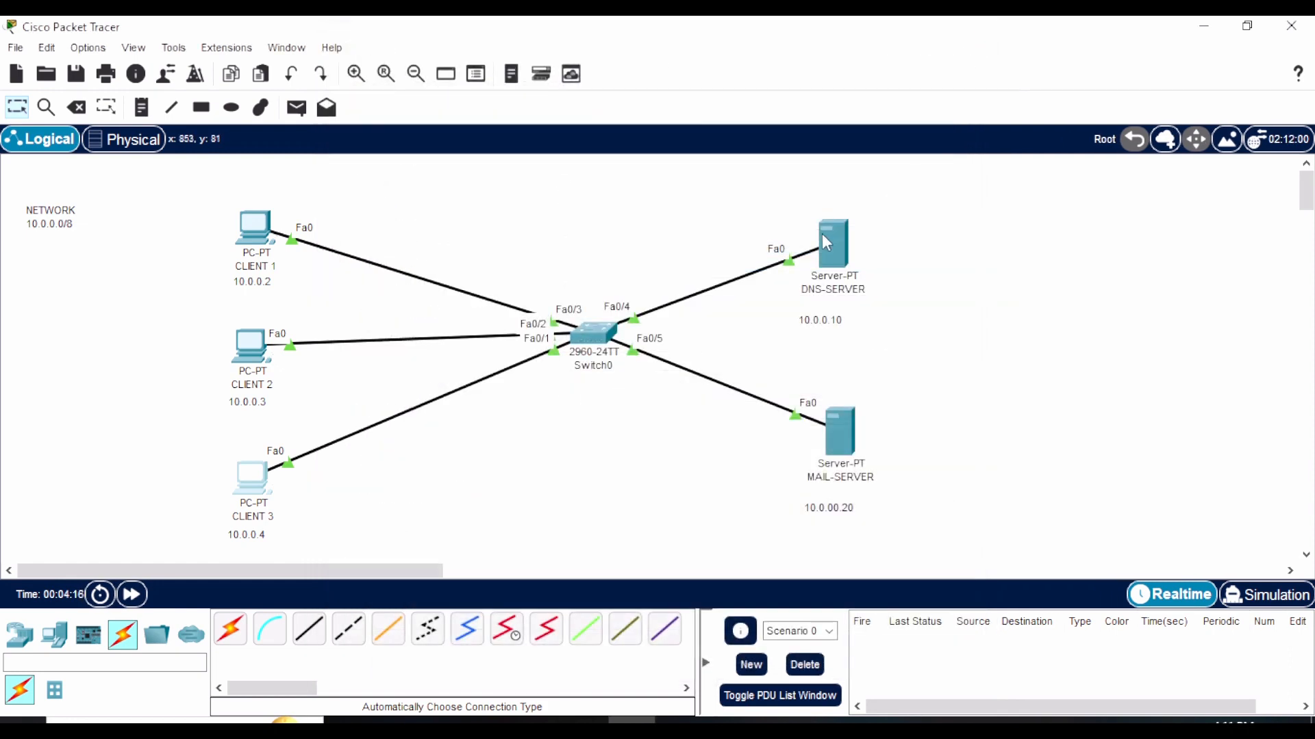
Configure DNS-SERVER with static IPv4 address 10.0.0.10, subnet mask 255.0.0.0 and default gateway 10.0.0.1
click(826, 241)
click(541, 76)
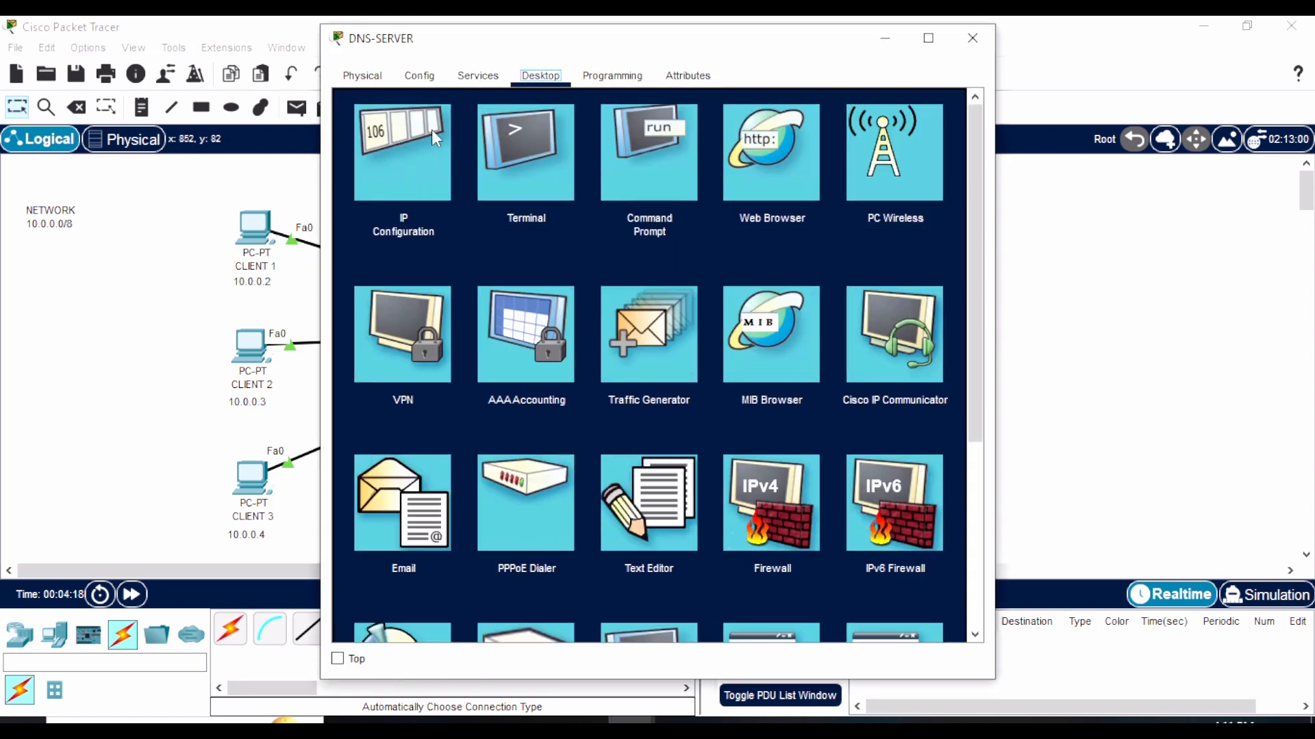
click(434, 137)
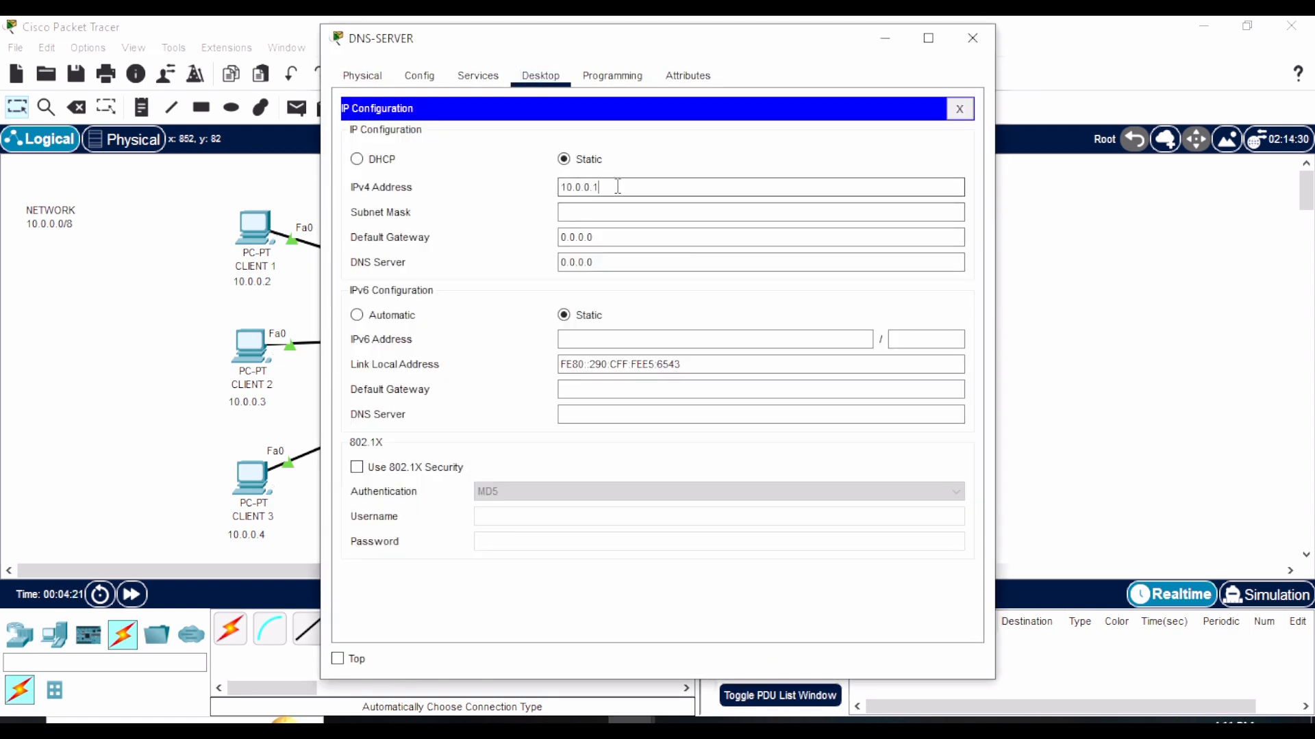
text(10.0.0.10)
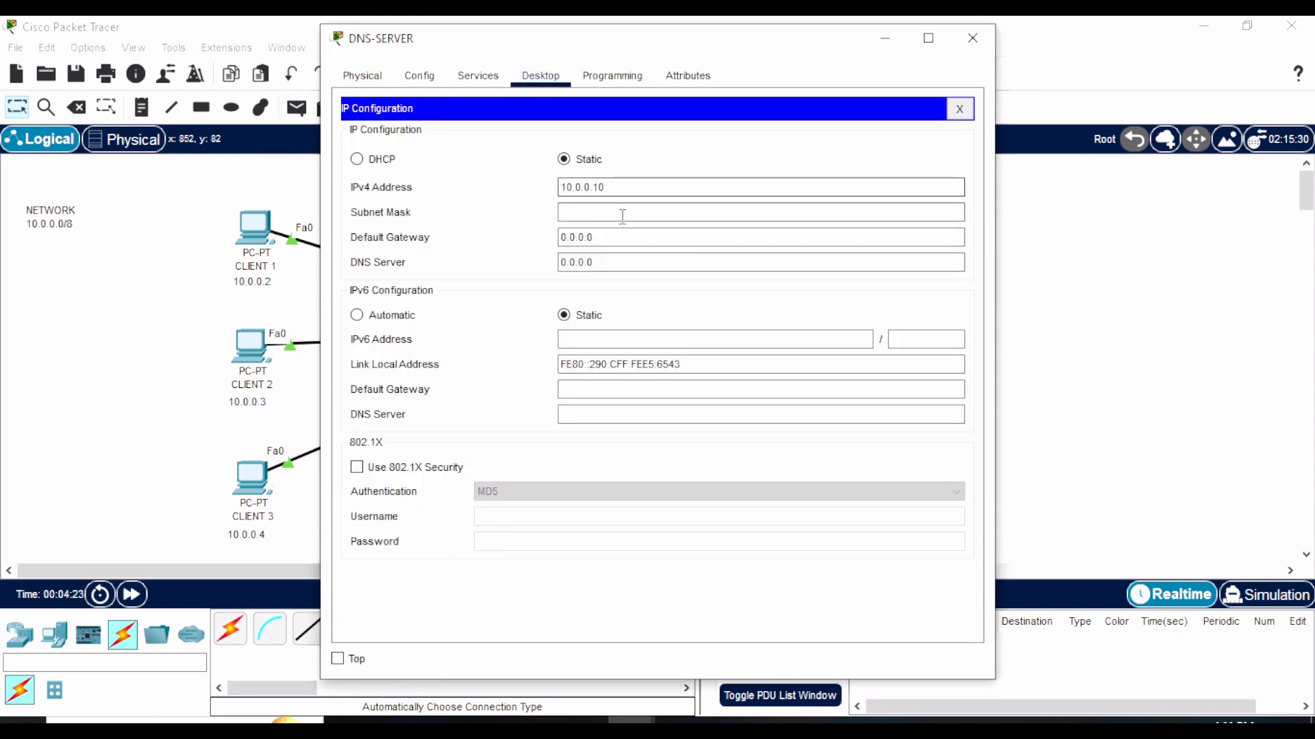
click(619, 213)
drag(608, 238, 480, 216)
text(10.0.0.1)
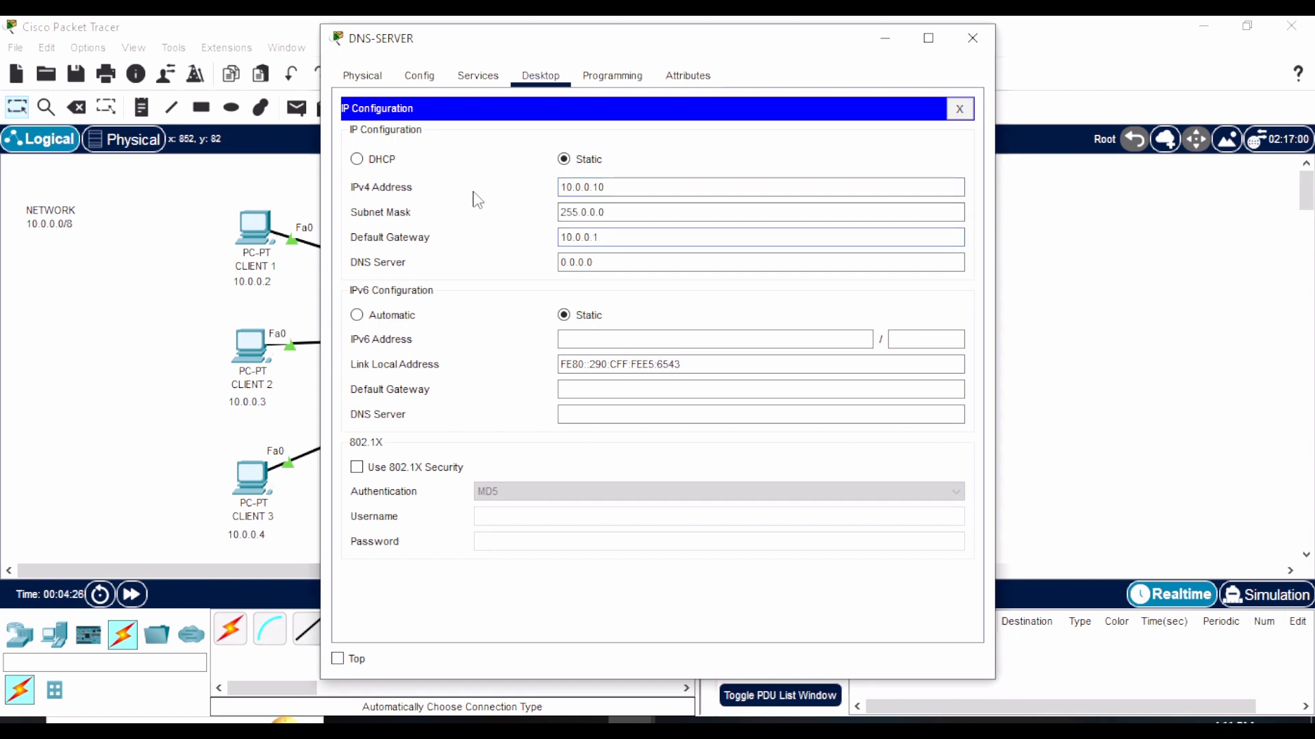
click(972, 38)
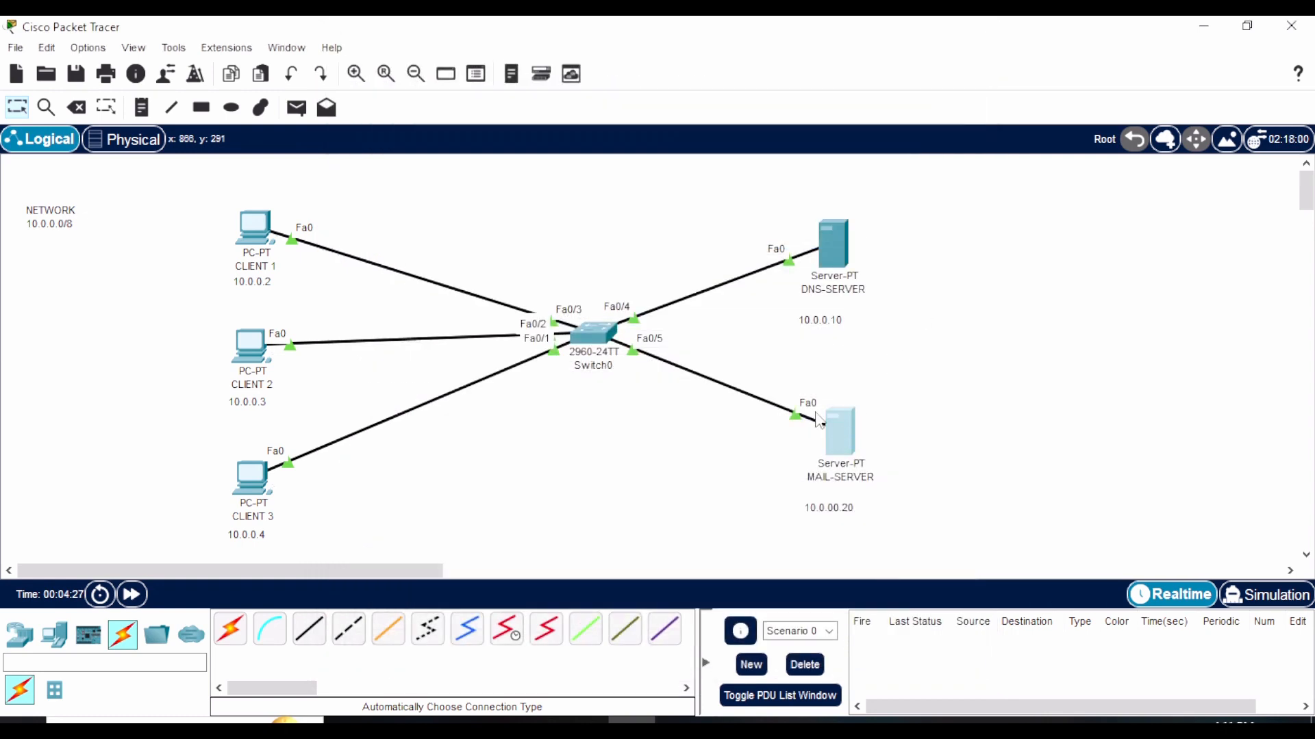
Configure MAIL-SERVER with static IPv4 address 10.0.0.20, subnet mask 255.0.0.0 and default gateway 10.0.0.1
click(820, 421)
click(478, 76)
click(540, 75)
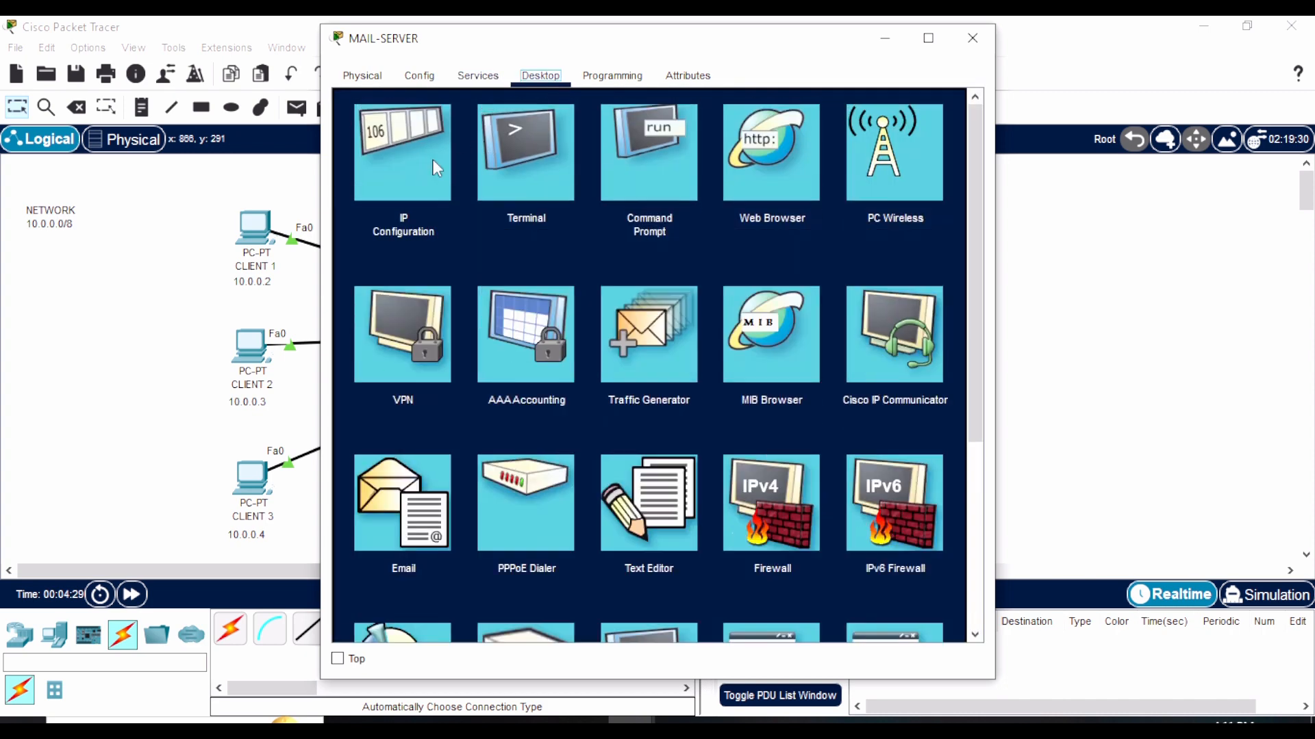
click(433, 164)
click(582, 188)
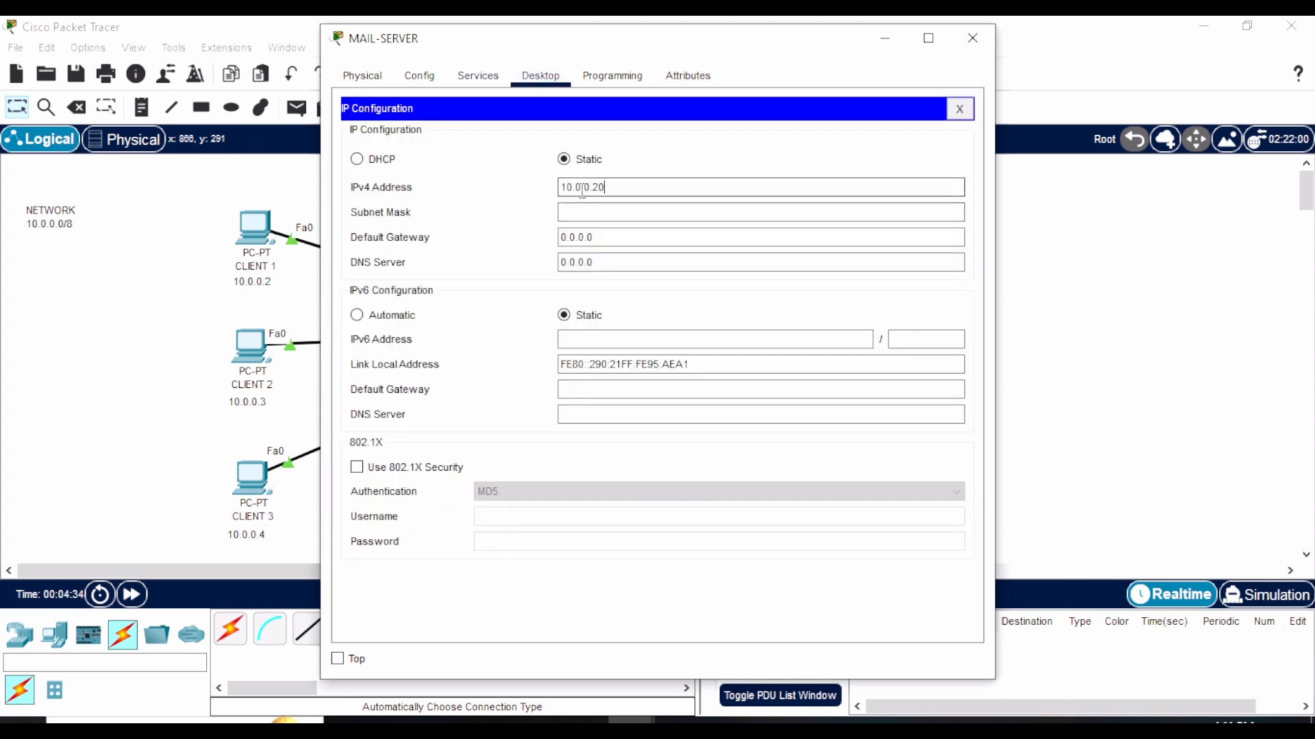
key(Tab)
key(Tab)
text(10.0.0.1)
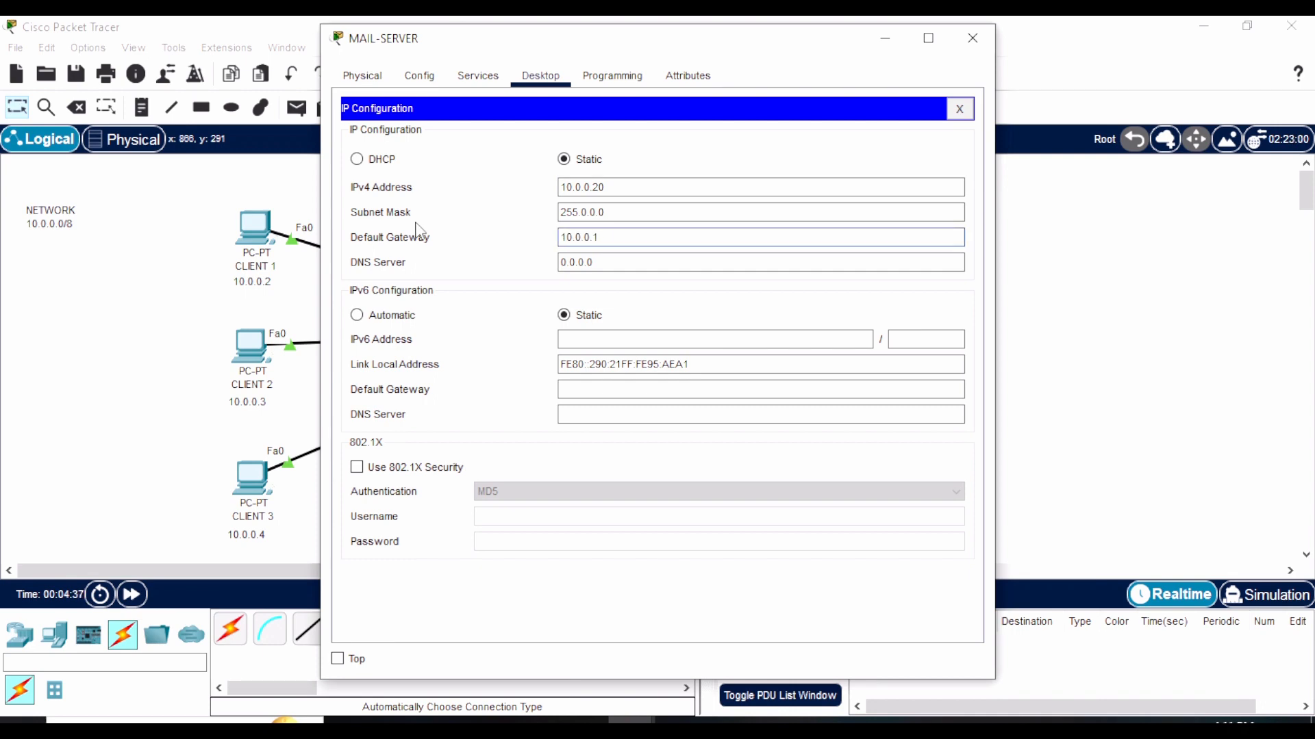
click(973, 38)
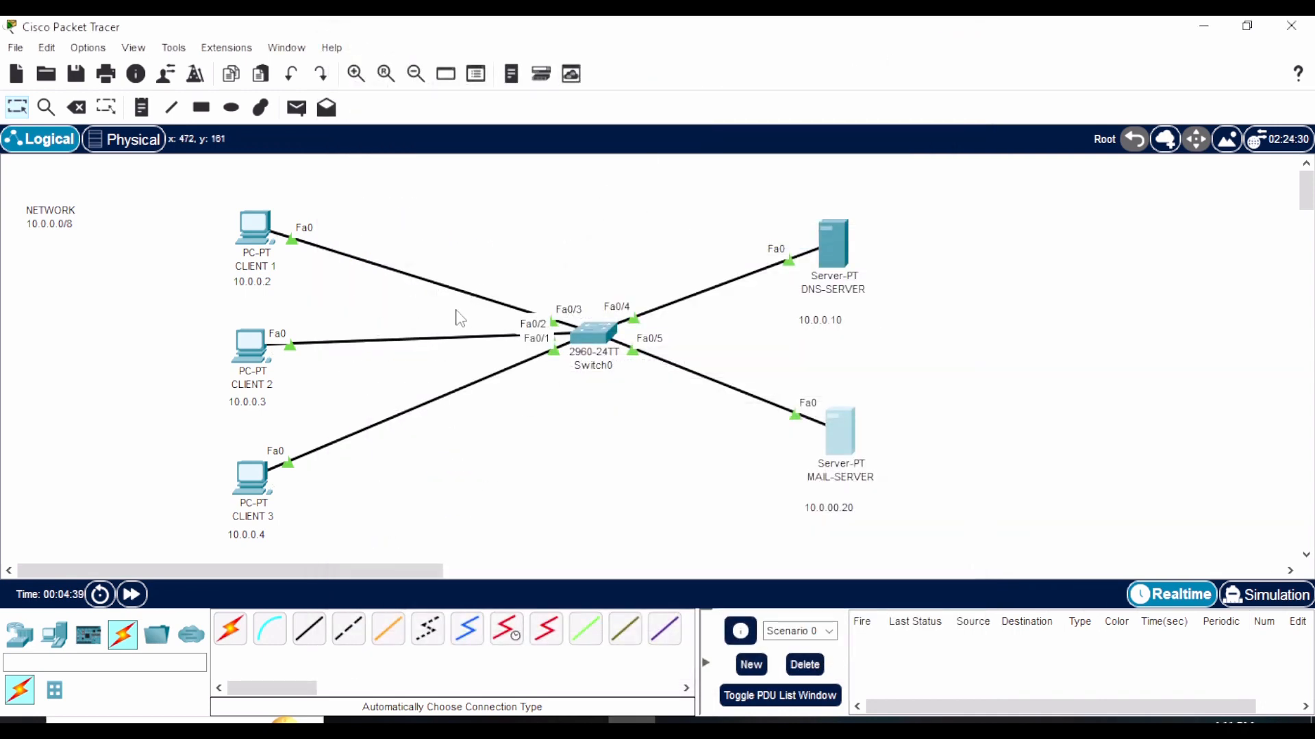
Test connectivity with simple PDUs from CLIENT 1 to MAIL-SERVER and from CLIENT 2 to DNS-SERVER
click(296, 107)
click(255, 231)
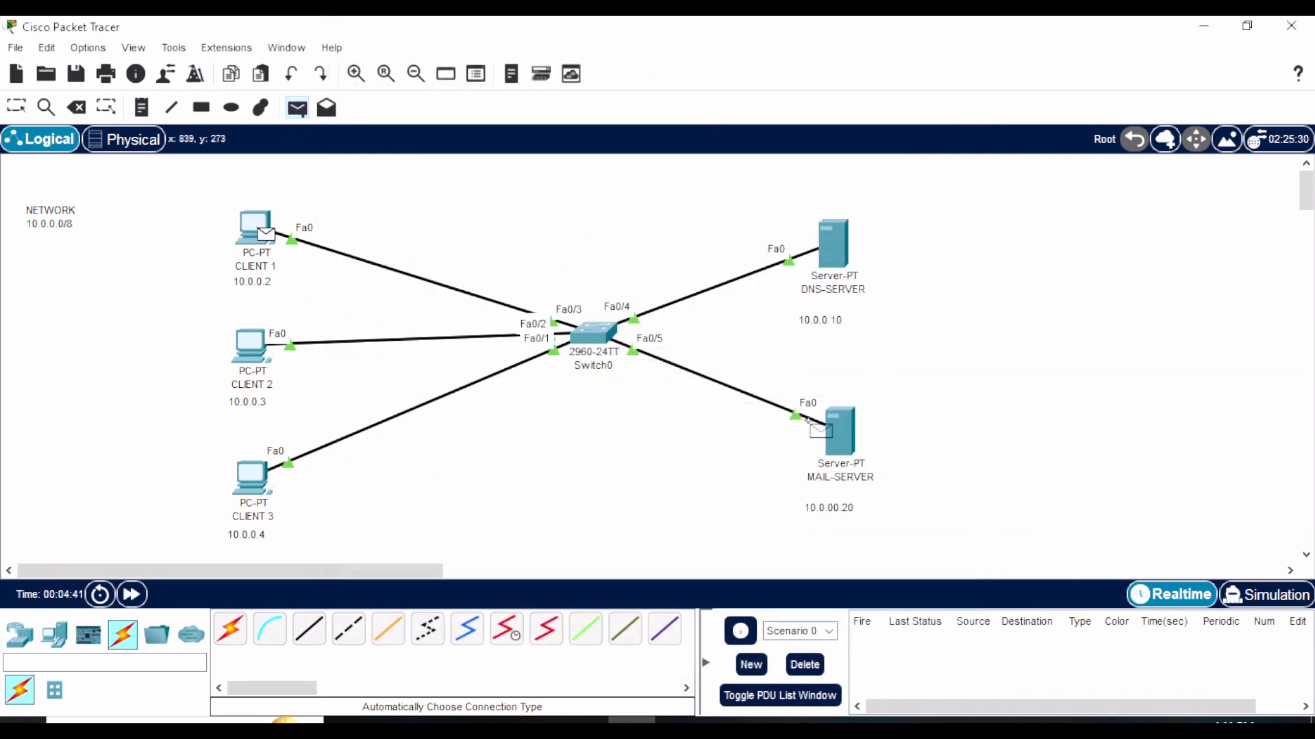
click(839, 430)
click(296, 107)
click(250, 343)
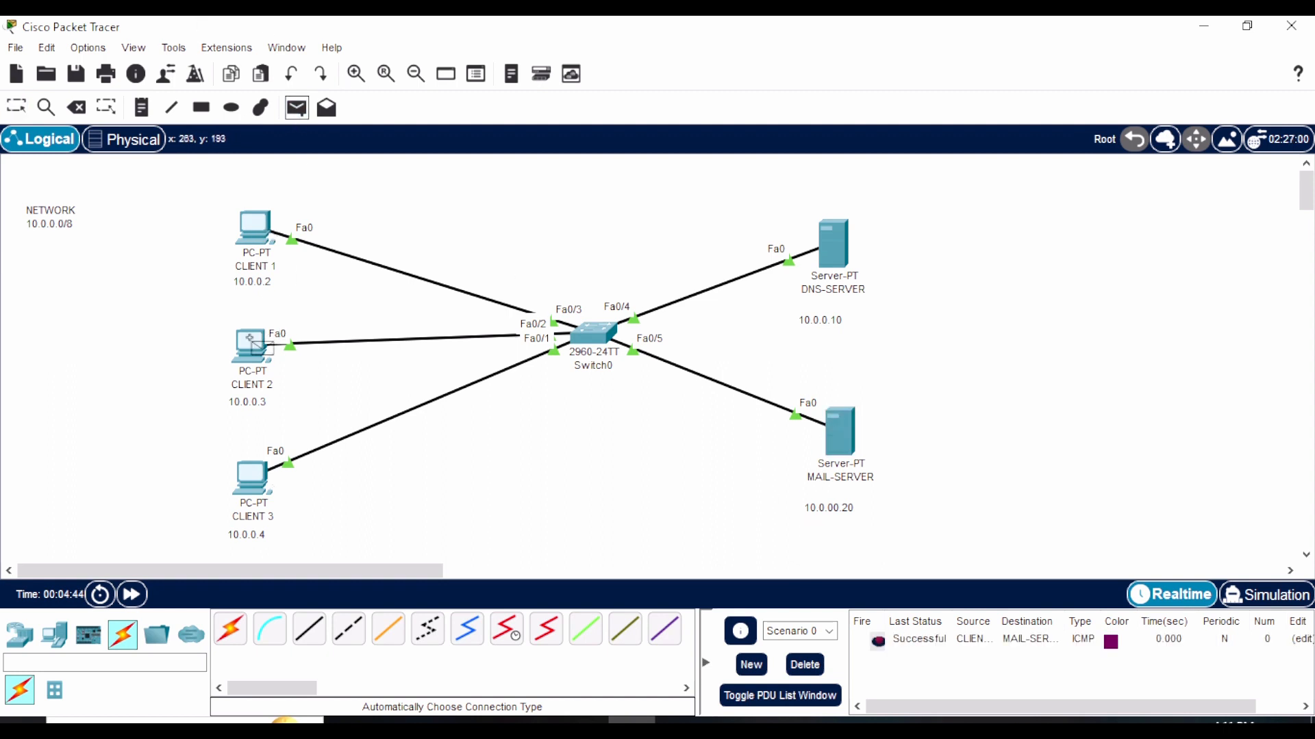
click(832, 243)
Test connectivity with a simple PDU from CLIENT 3 to MAIL-SERVER and delete the PDU scenario
click(296, 108)
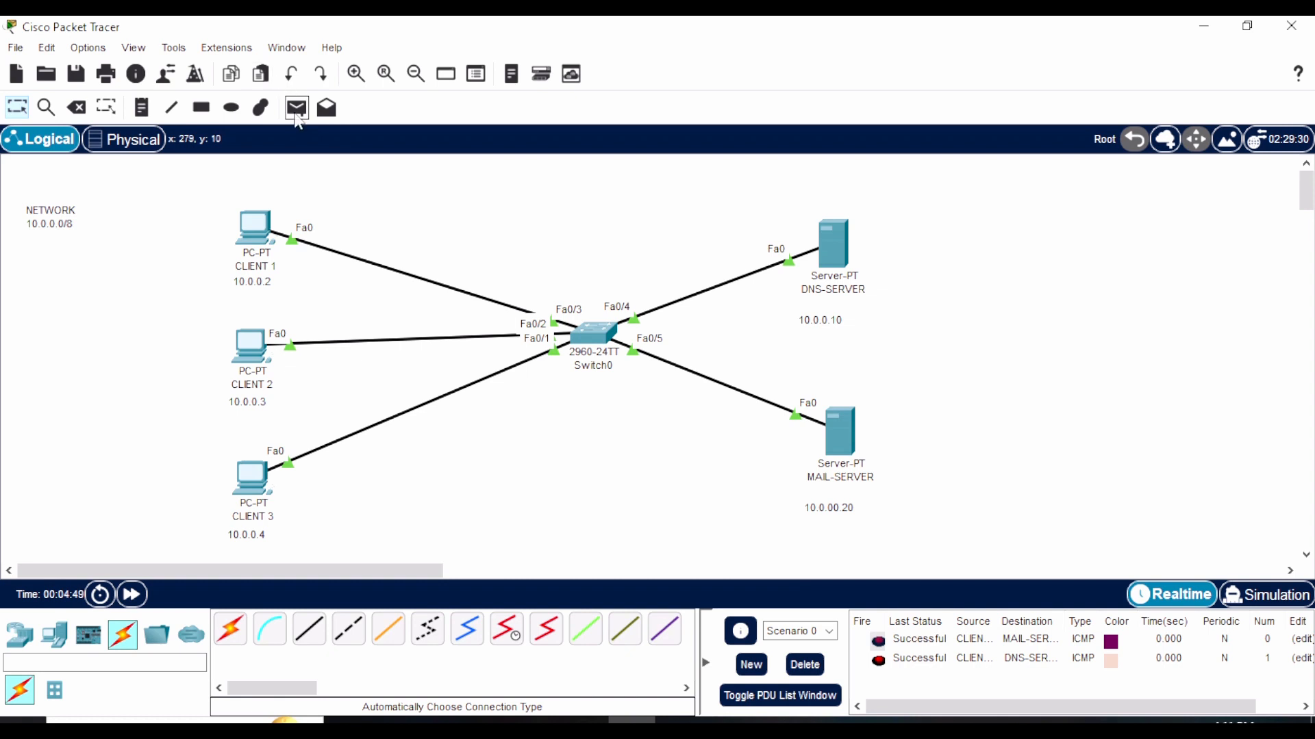
click(251, 478)
click(854, 428)
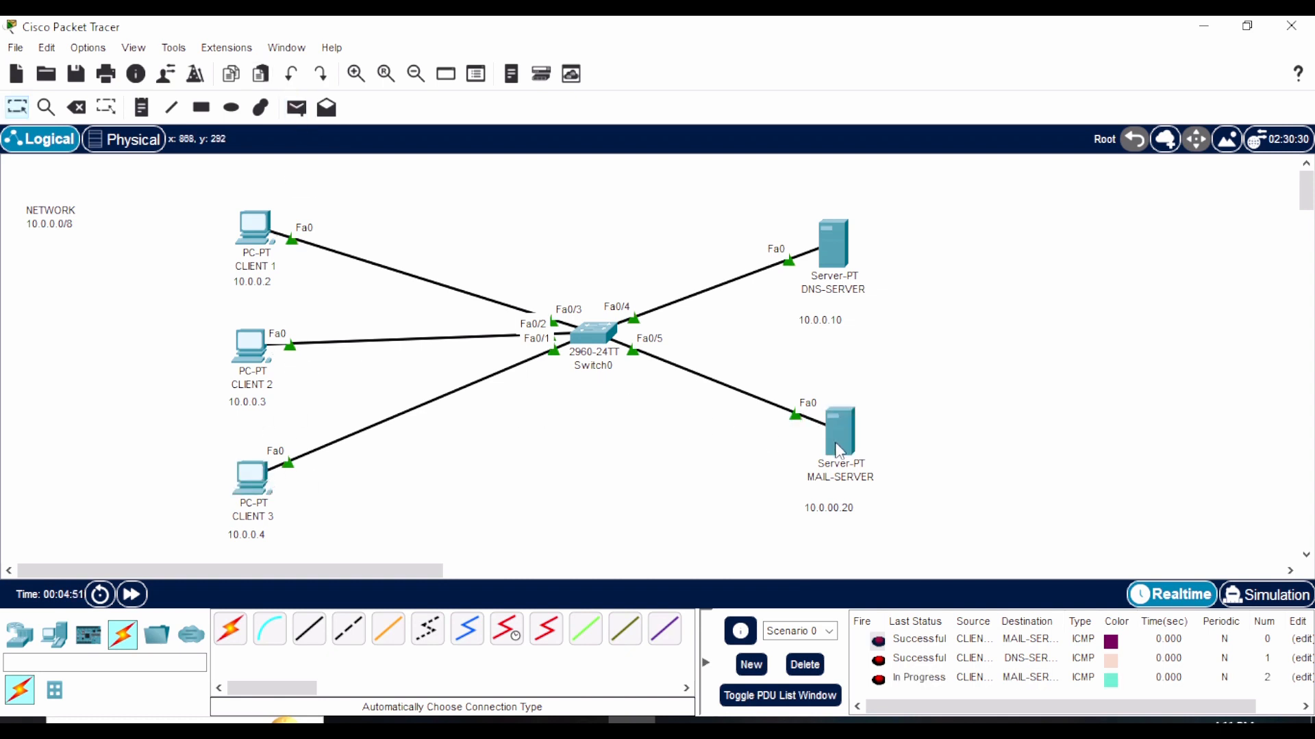
click(805, 664)
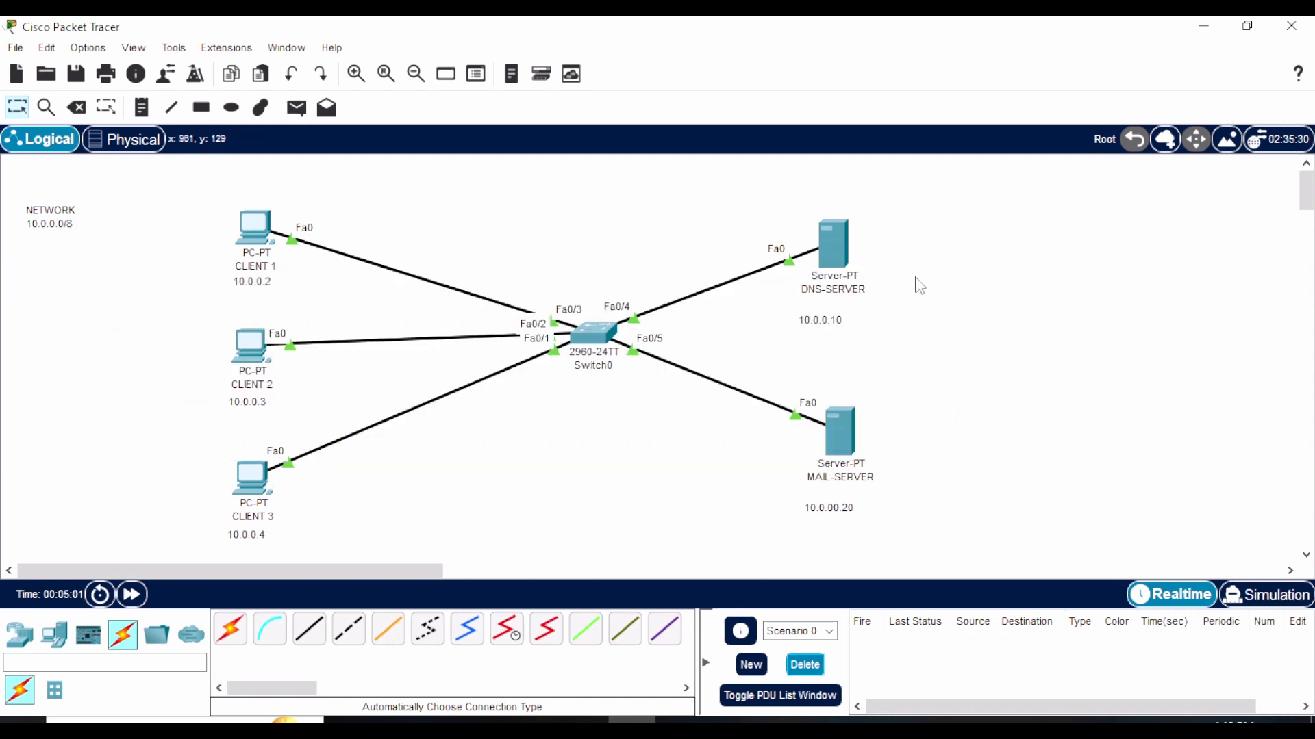
Set the email service's domain name on MAIL-SERVER to gmail.com
click(840, 250)
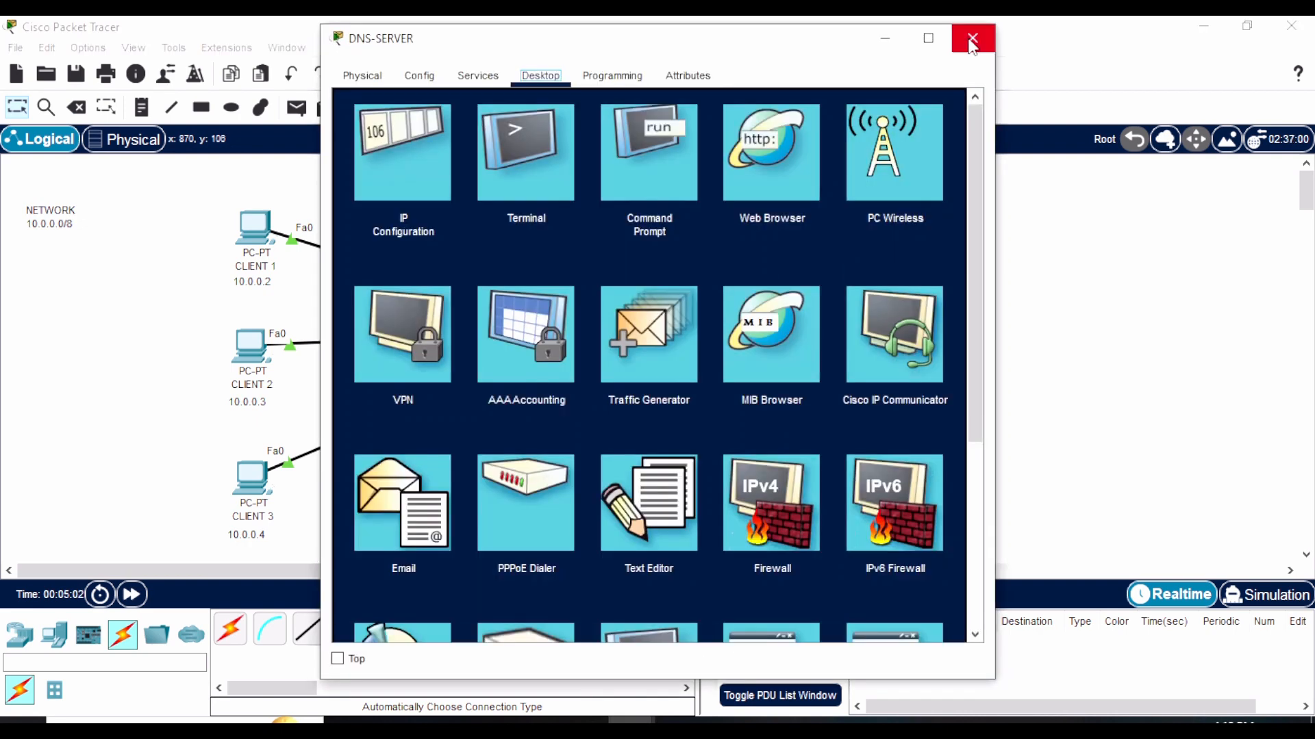
click(972, 36)
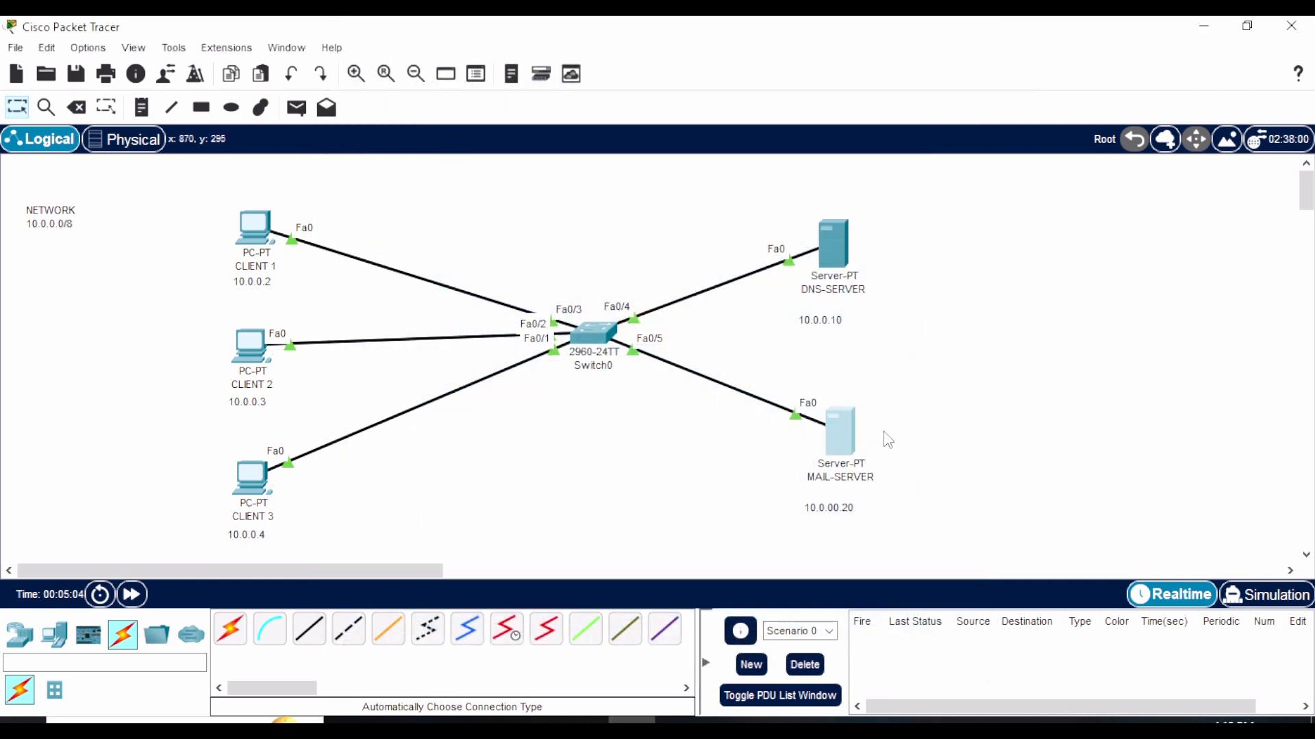
click(841, 433)
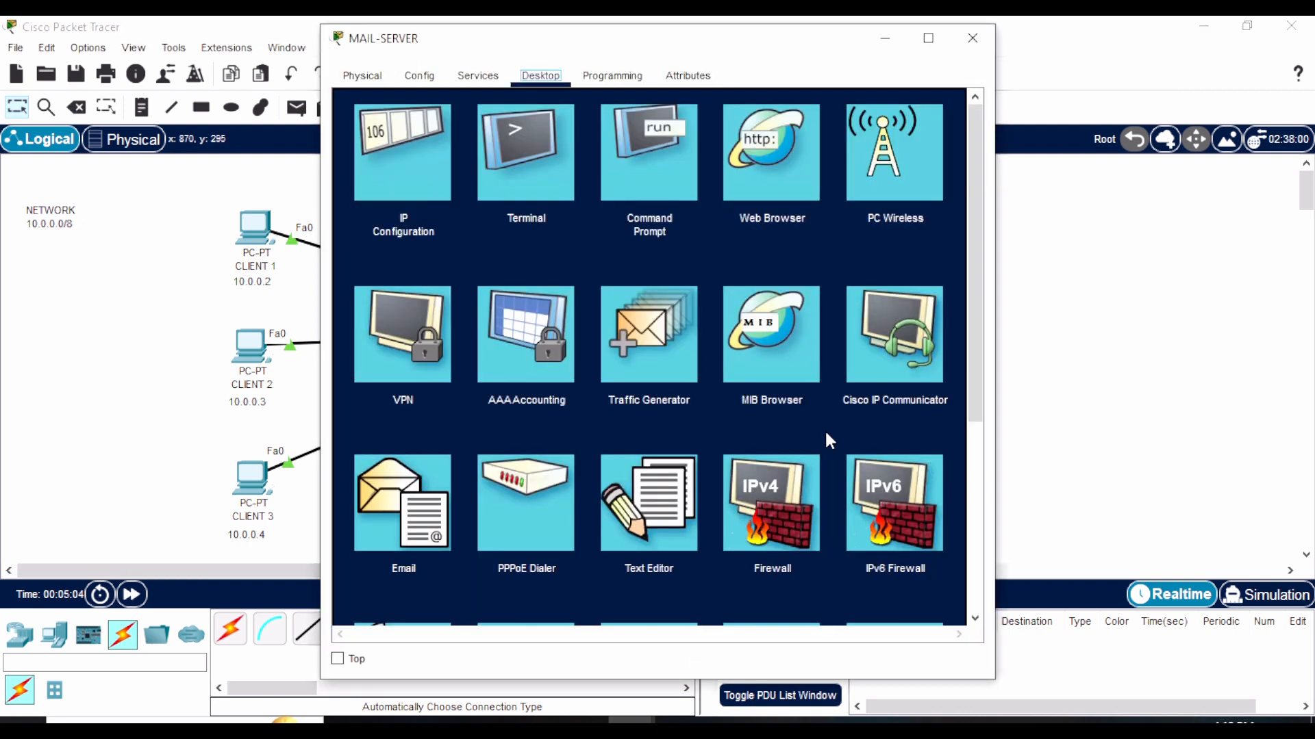
click(479, 76)
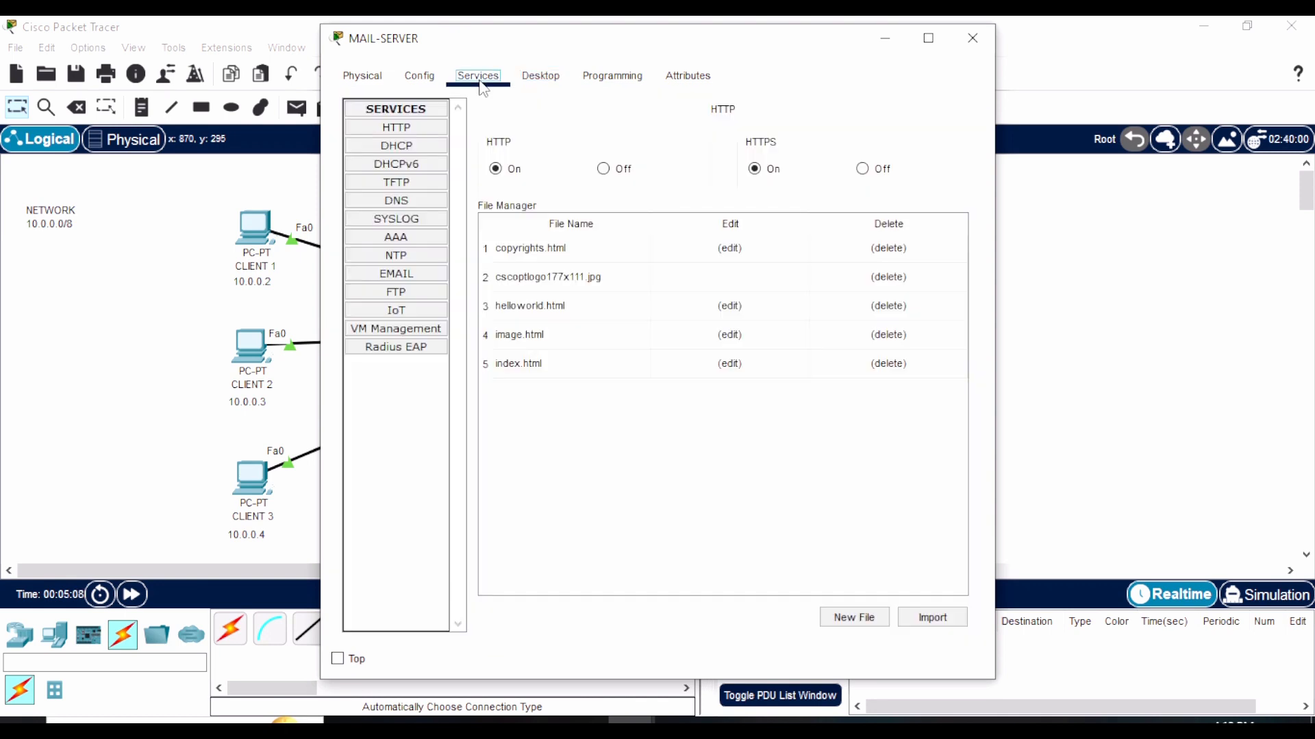
click(396, 277)
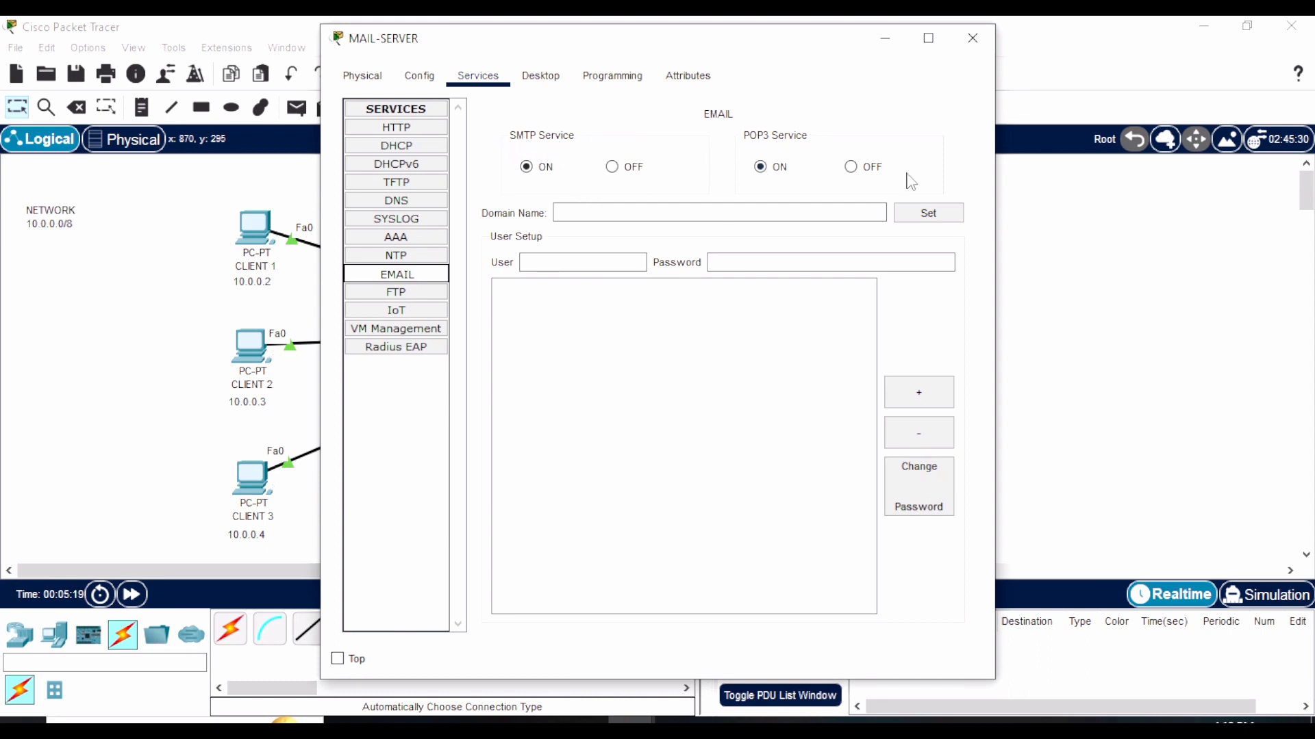
click(586, 212)
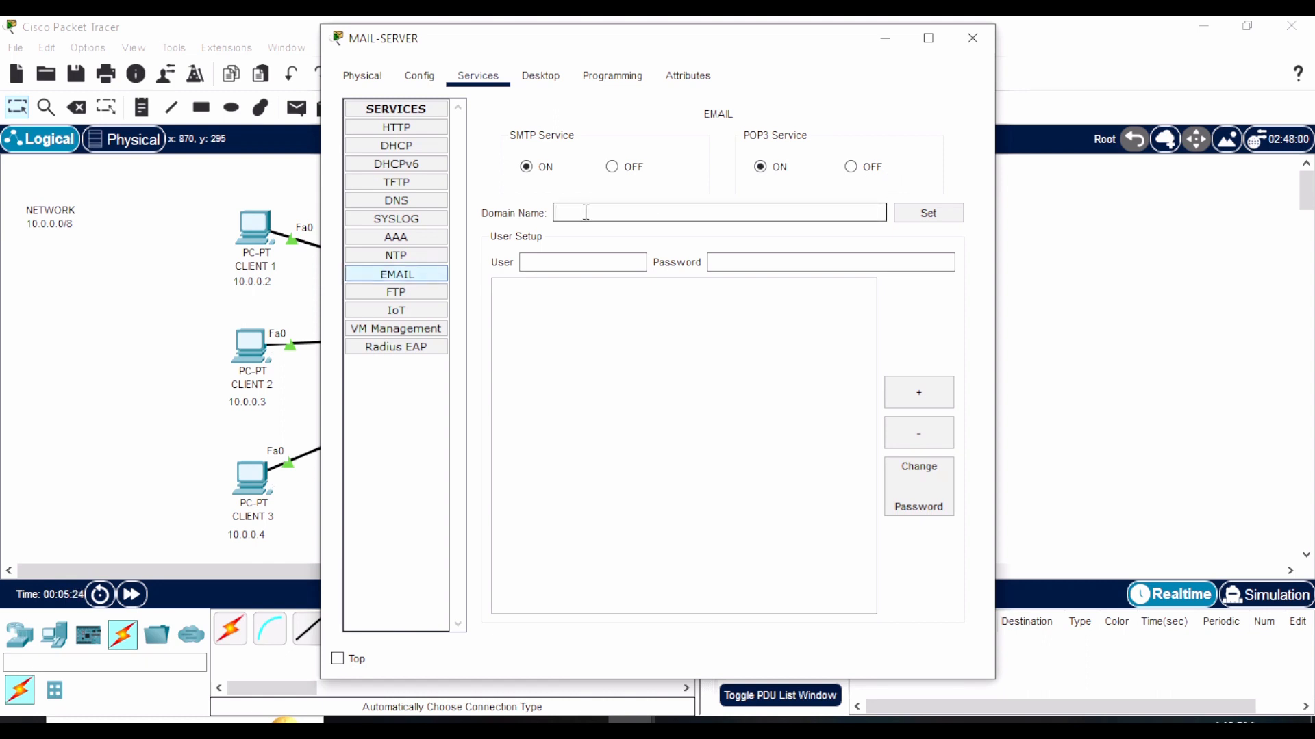
text(GMAIL)
key(BackSpace)
key(BackSpace)
key(BackSpace)
key(BackSpace)
click(930, 213)
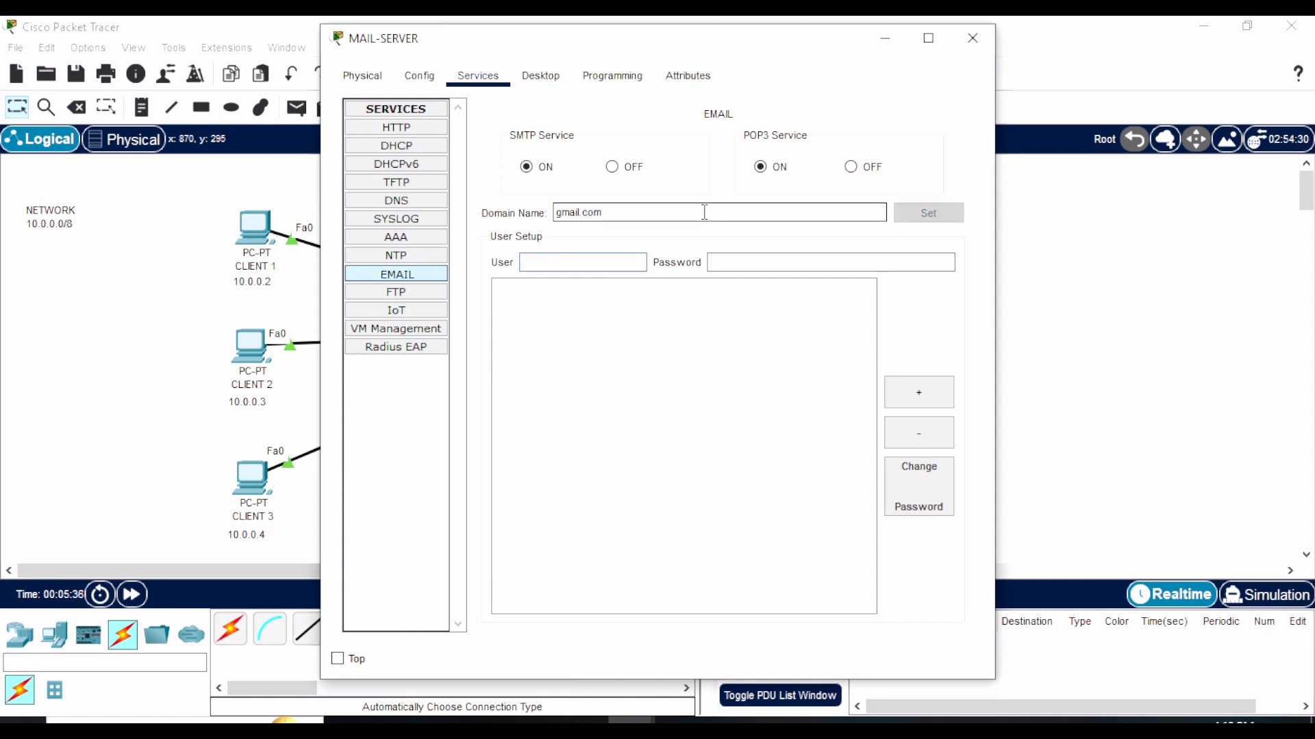
click(972, 37)
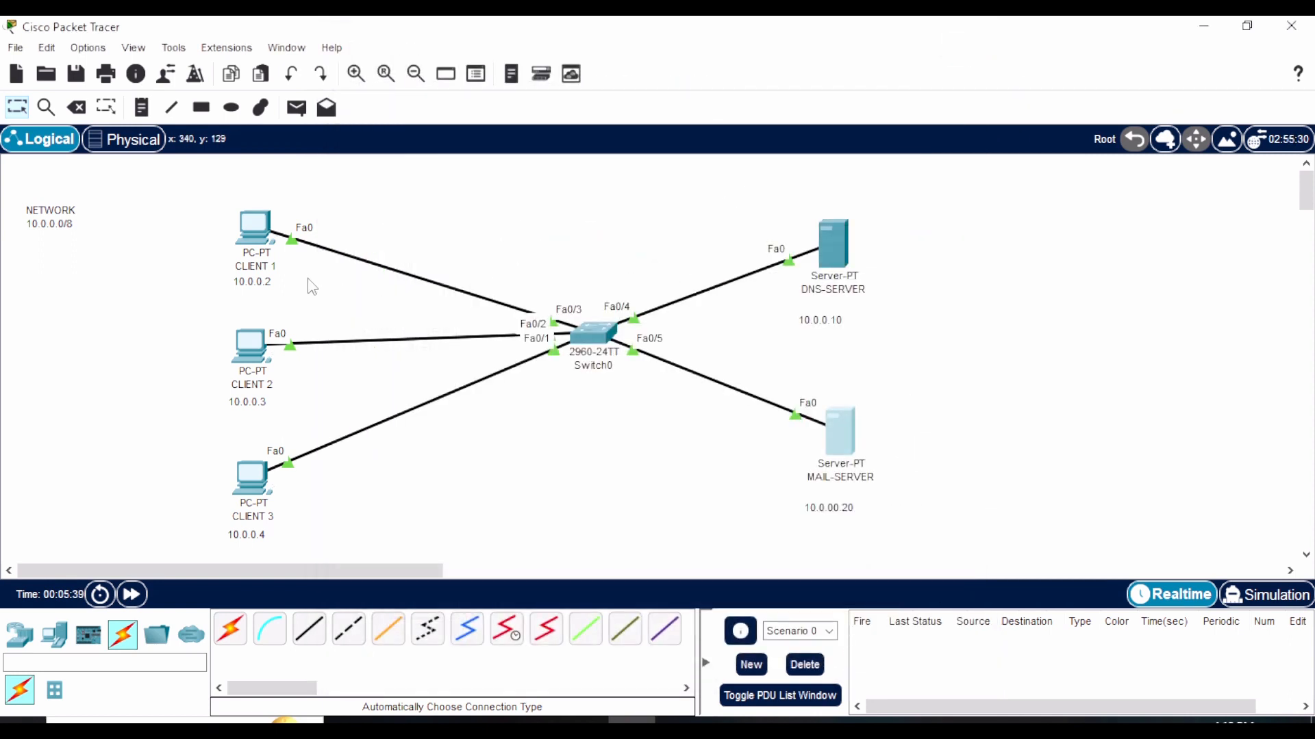
Open the mail configuration on CLIENT 1, set the name to CLIENT 1 and fill in the client's email address
click(255, 241)
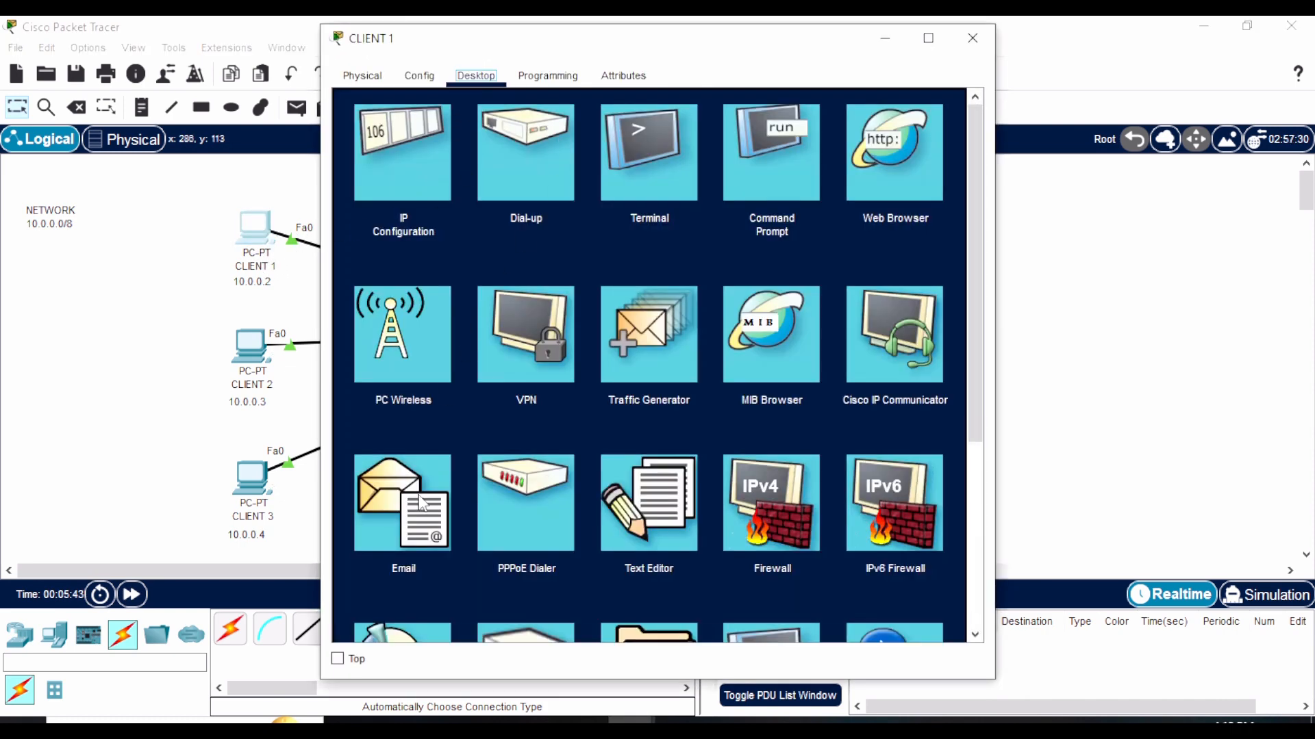
click(421, 505)
drag(541, 50, 760, 48)
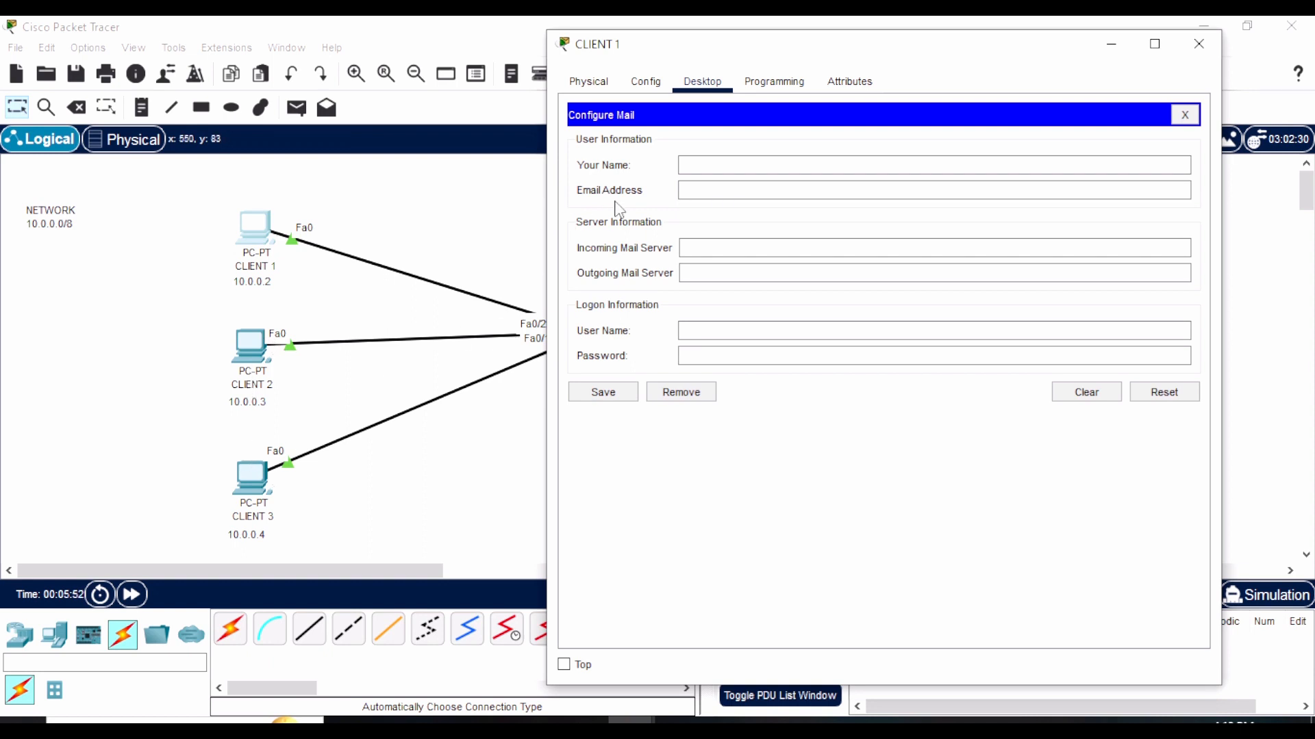
click(710, 163)
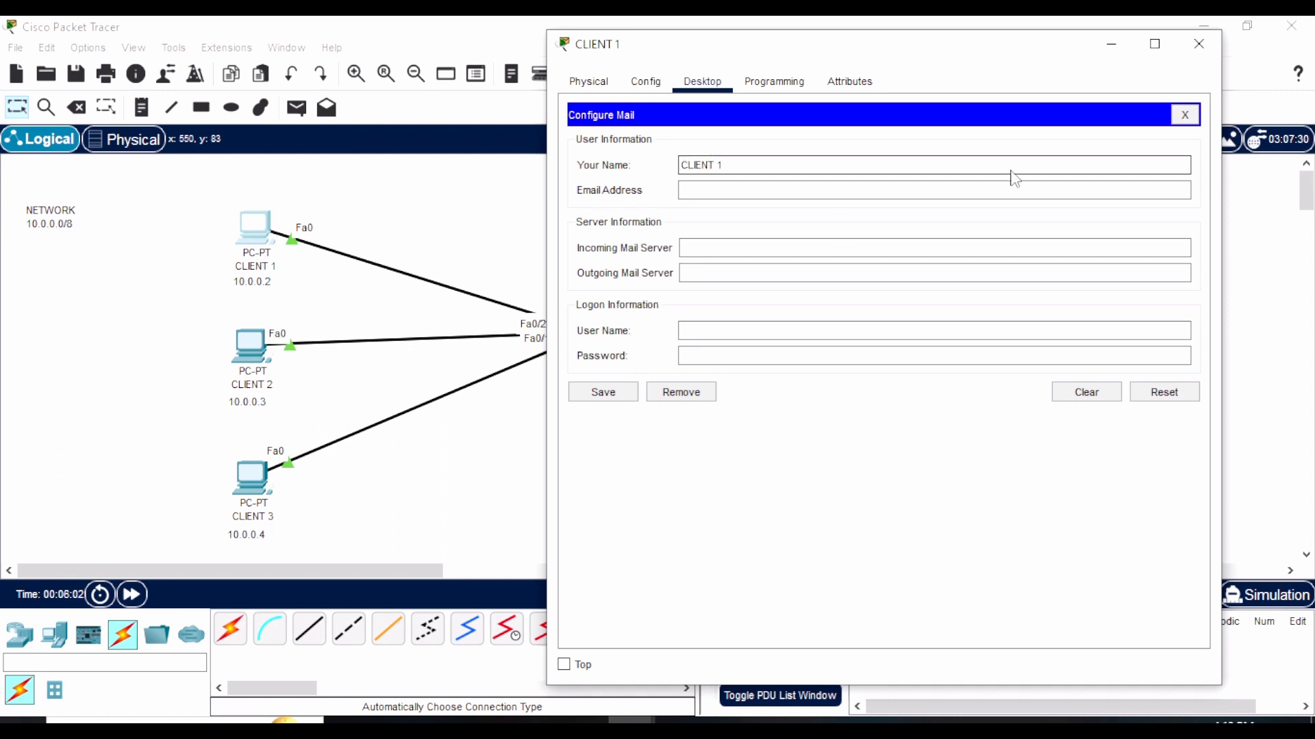
click(726, 190)
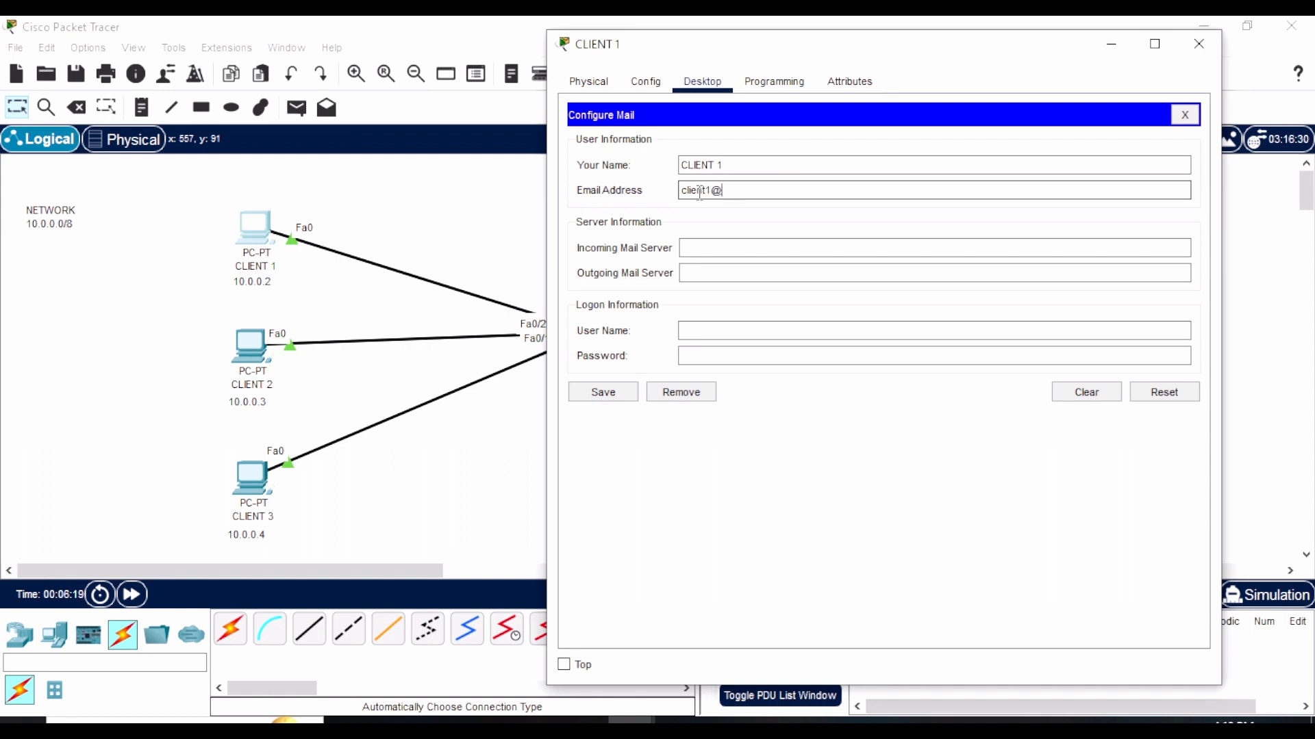
text(mail.com)
Set both the incoming and outgoing mail servers of CLIENT 1 to gmail.com
click(722, 248)
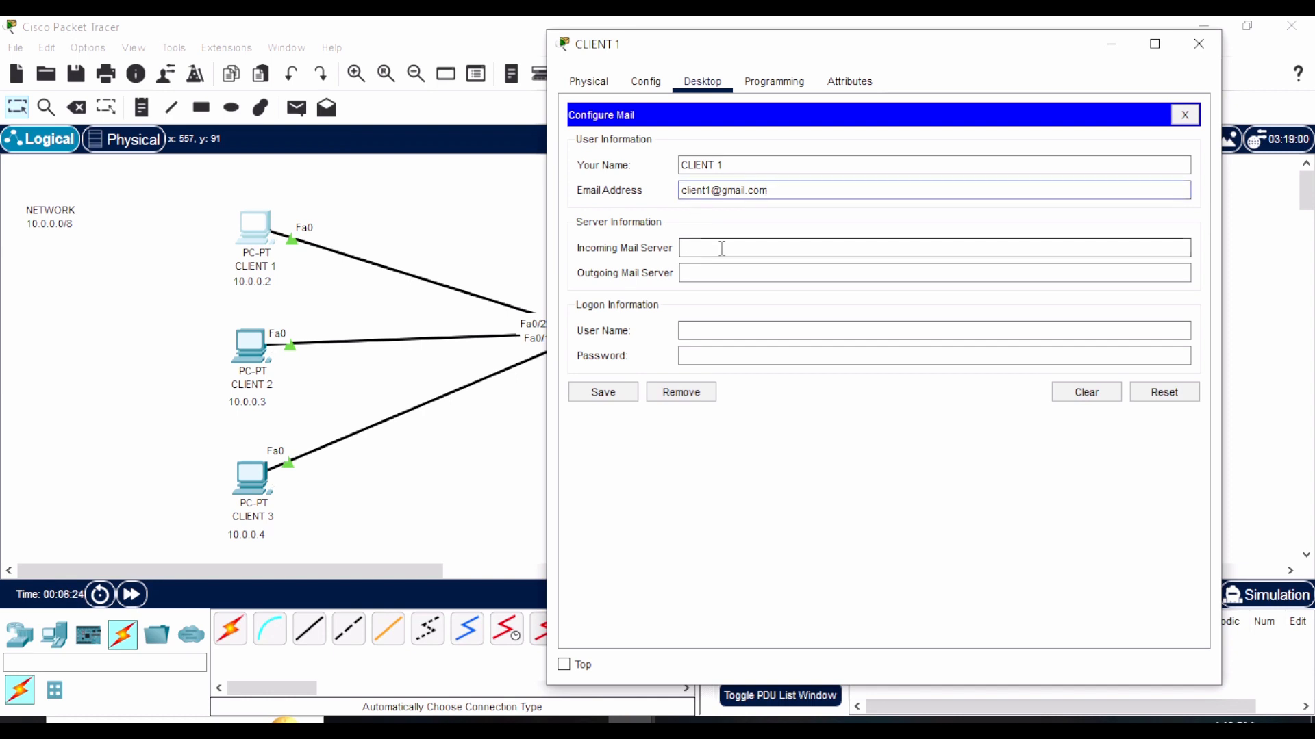
text(gmail.com)
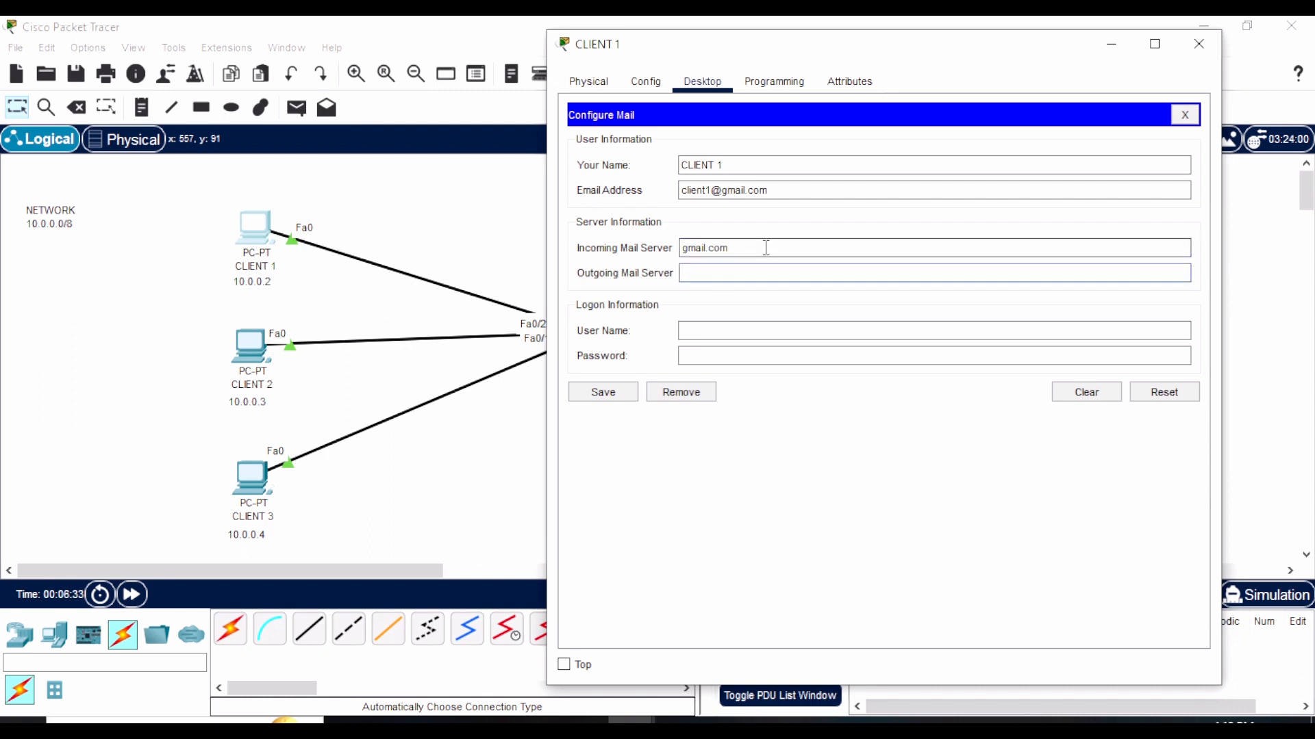
key(ctrl+a)
key(ctrl+c)
click(712, 271)
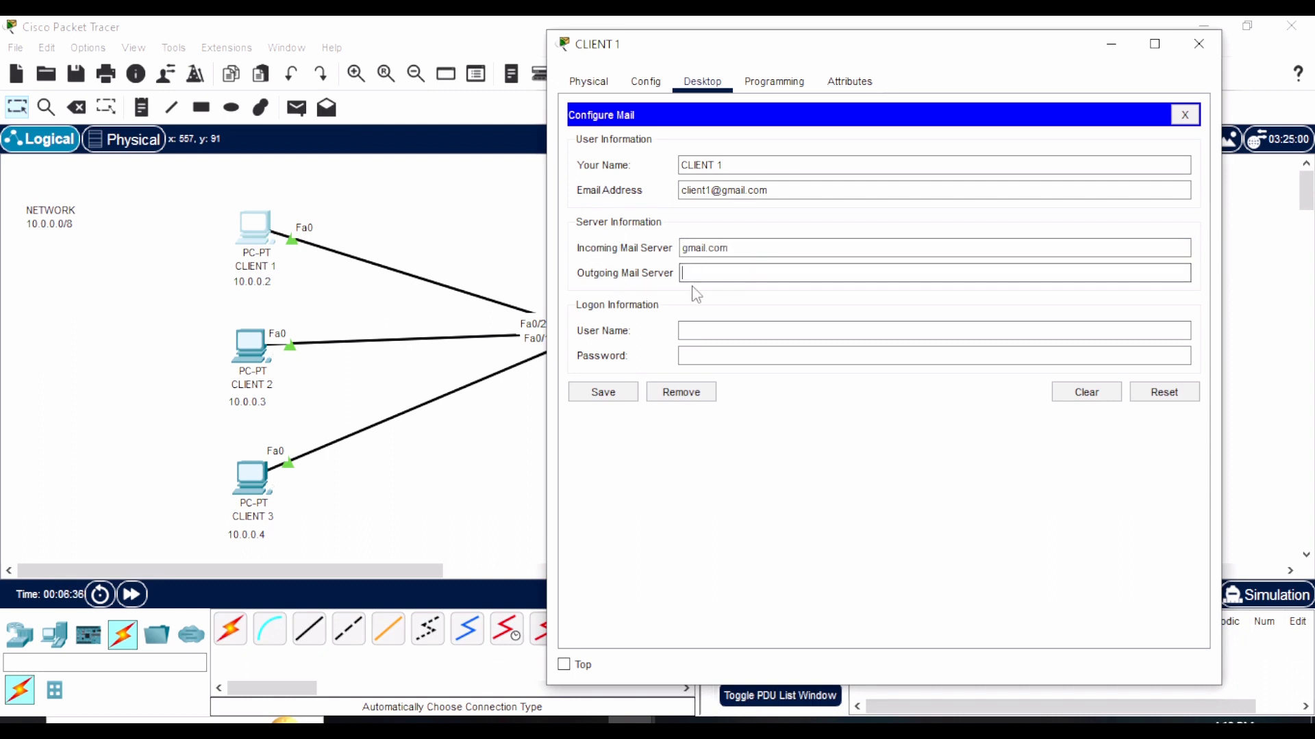
key(ctrl+v)
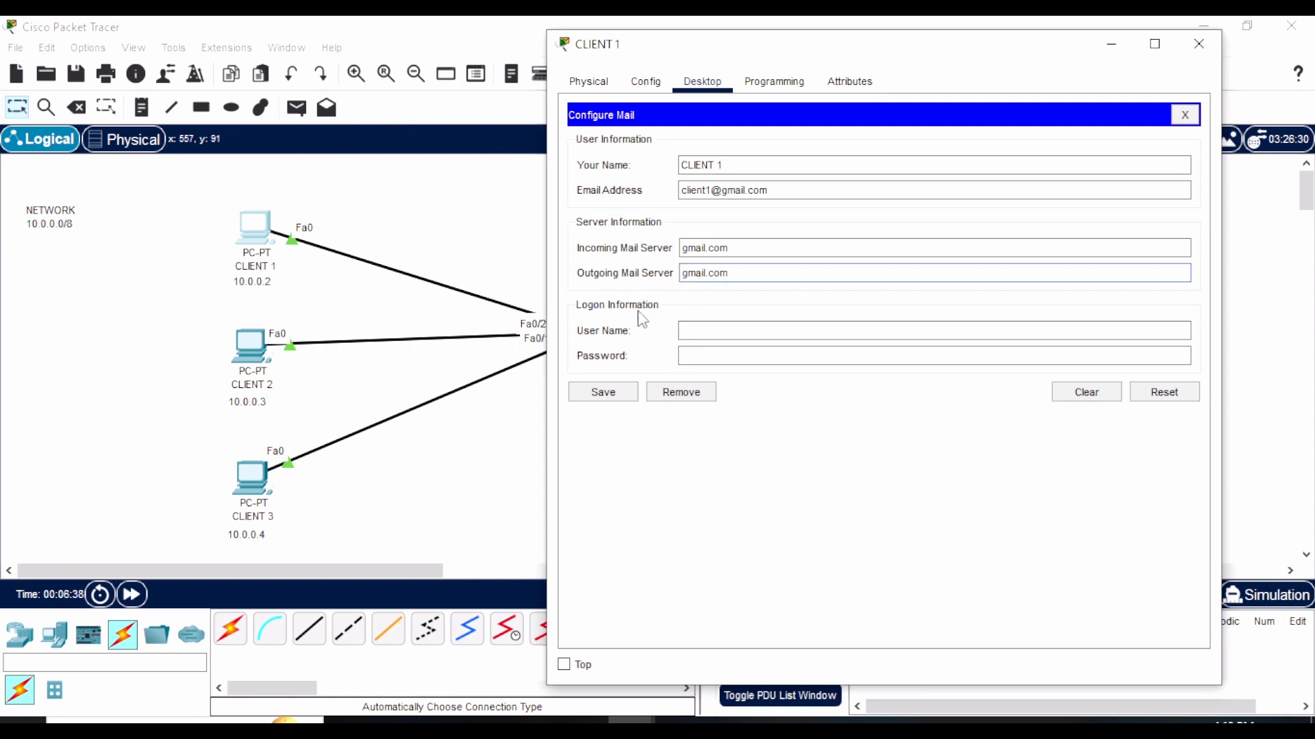
Set CLIENT 1's mail logon user name to client1 and enter the account password
click(698, 331)
click(711, 330)
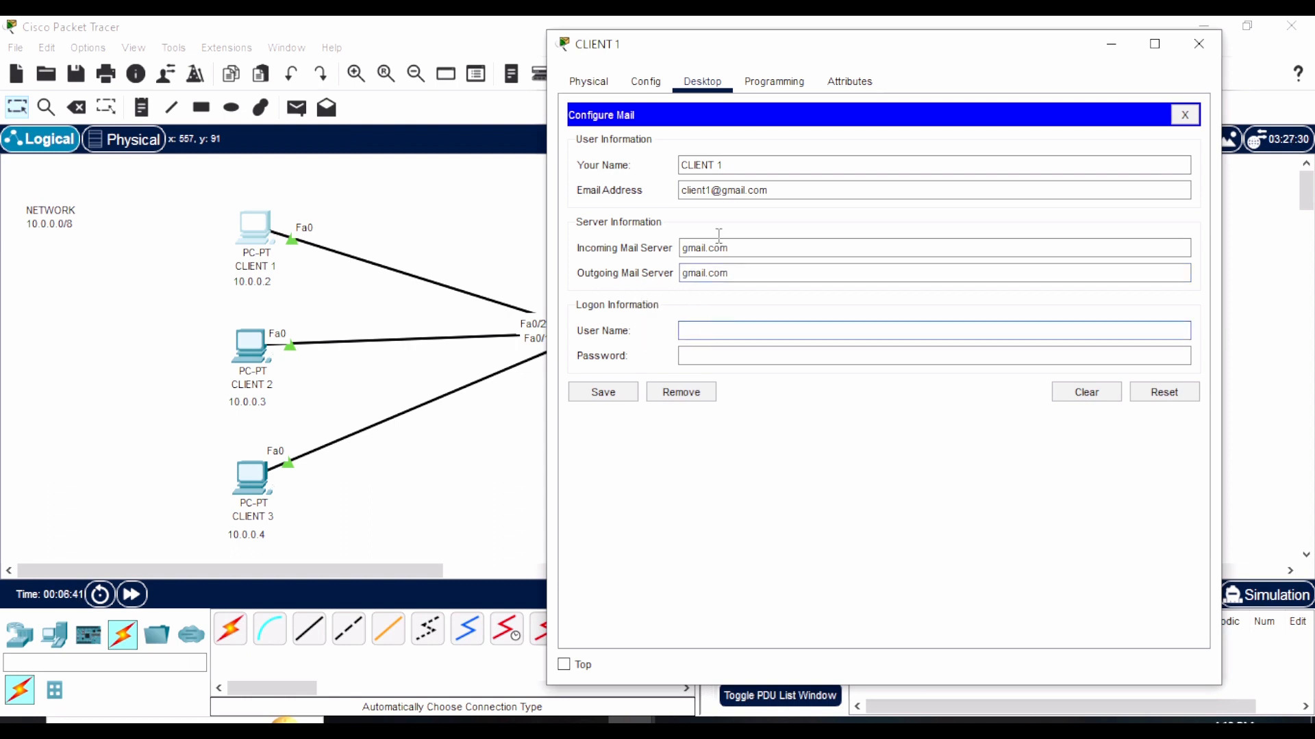
drag(743, 164, 673, 161)
click(693, 330)
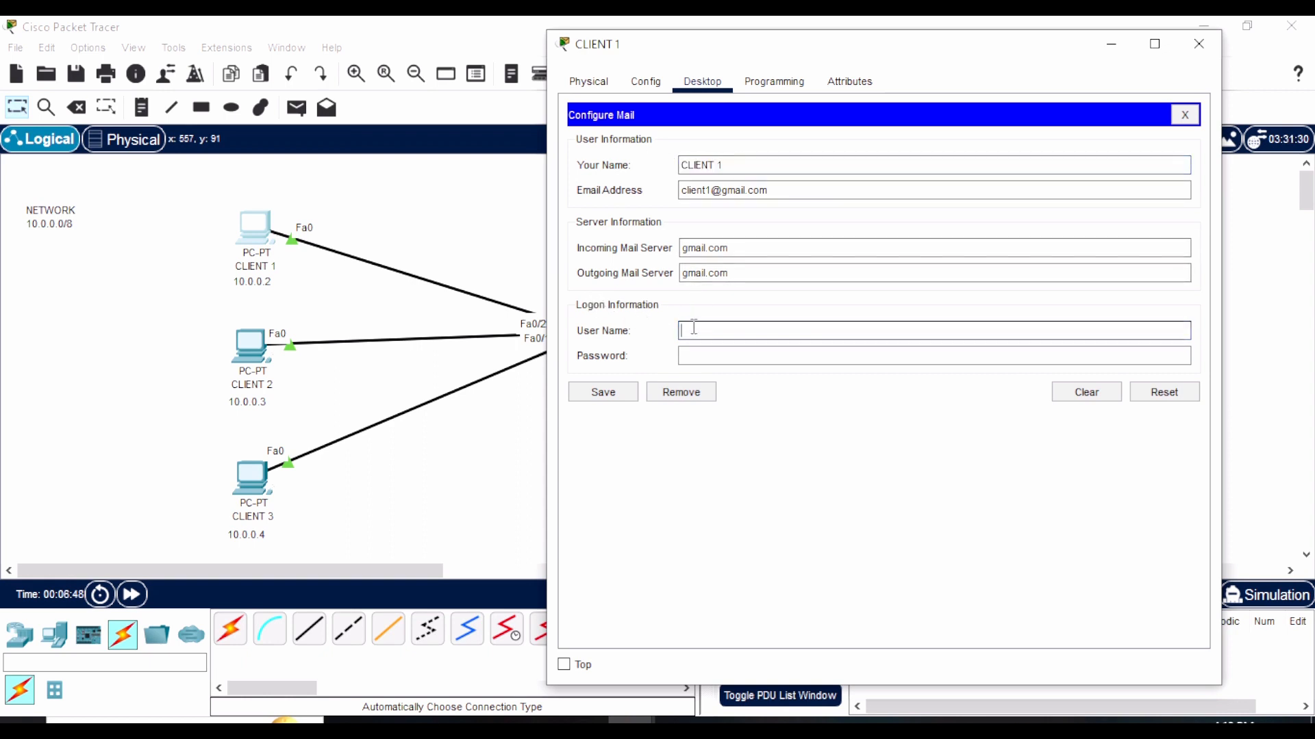
click(685, 356)
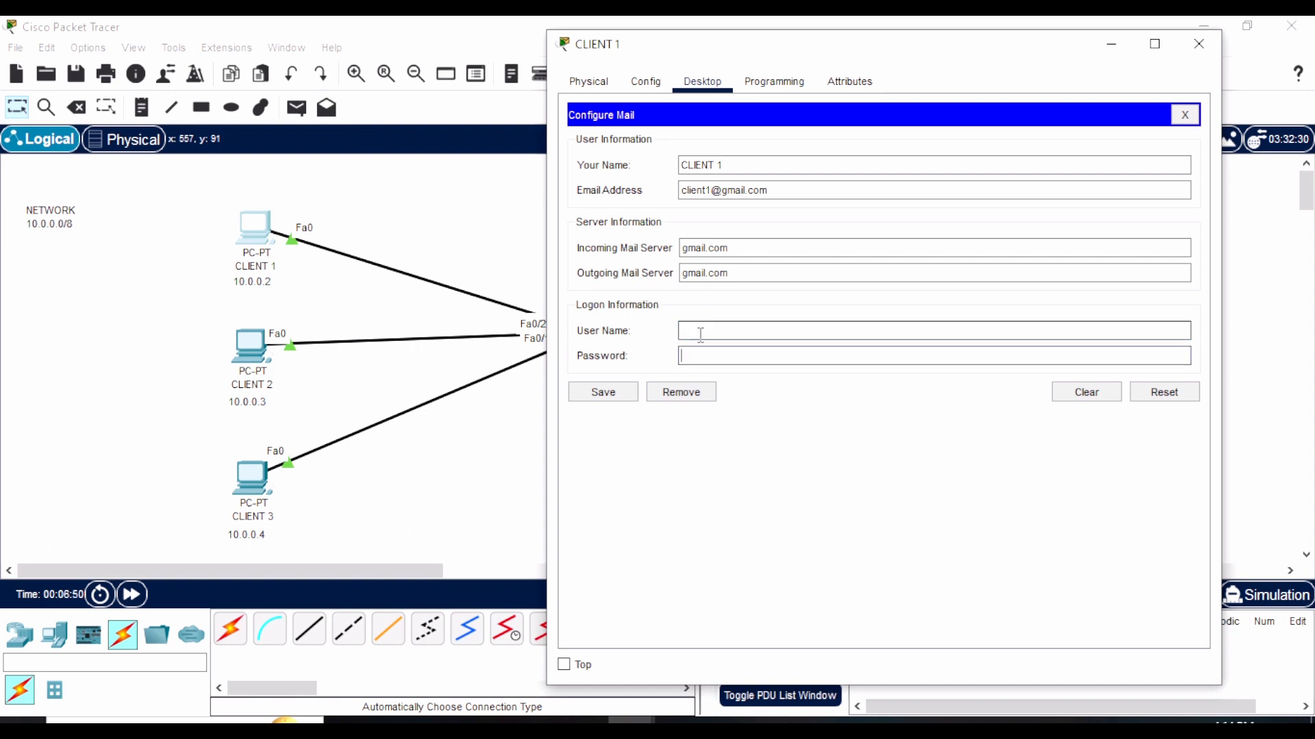
click(701, 335)
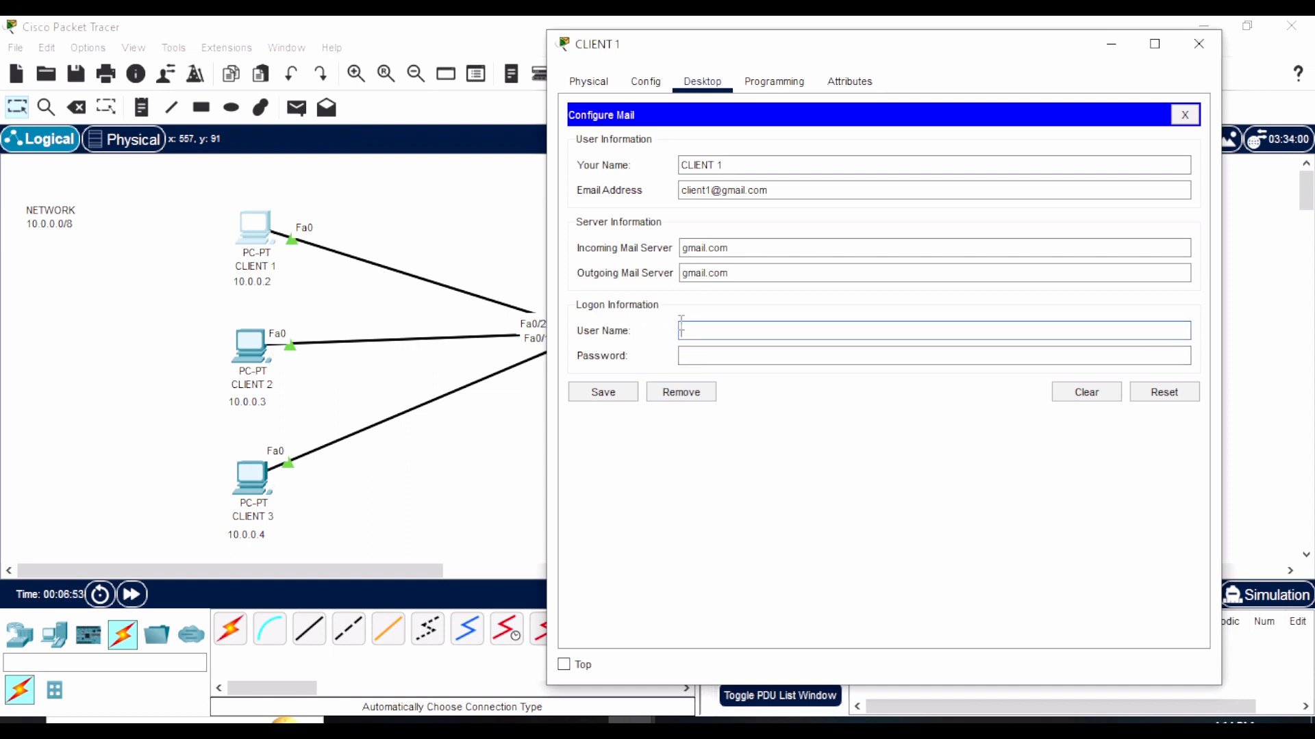
text(ck)
click(704, 354)
text(123)
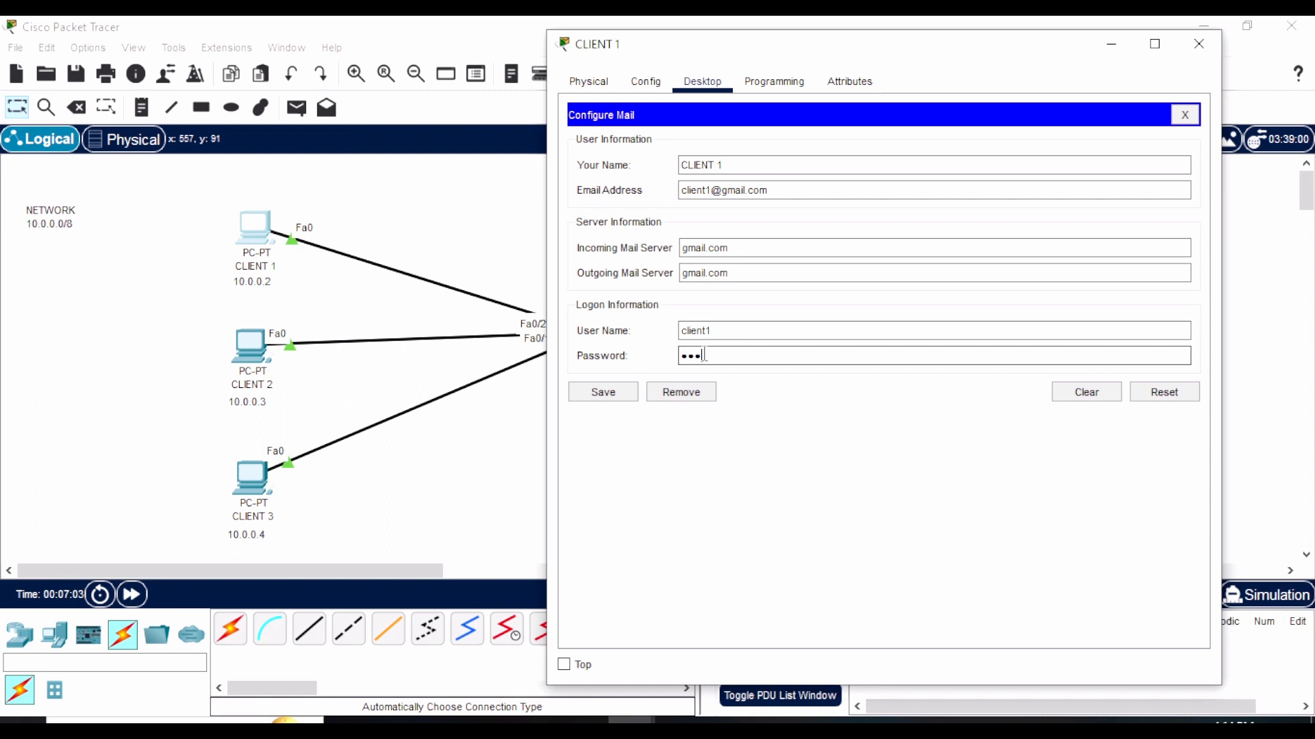
drag(728, 334, 632, 337)
click(711, 356)
key(ctrl+v)
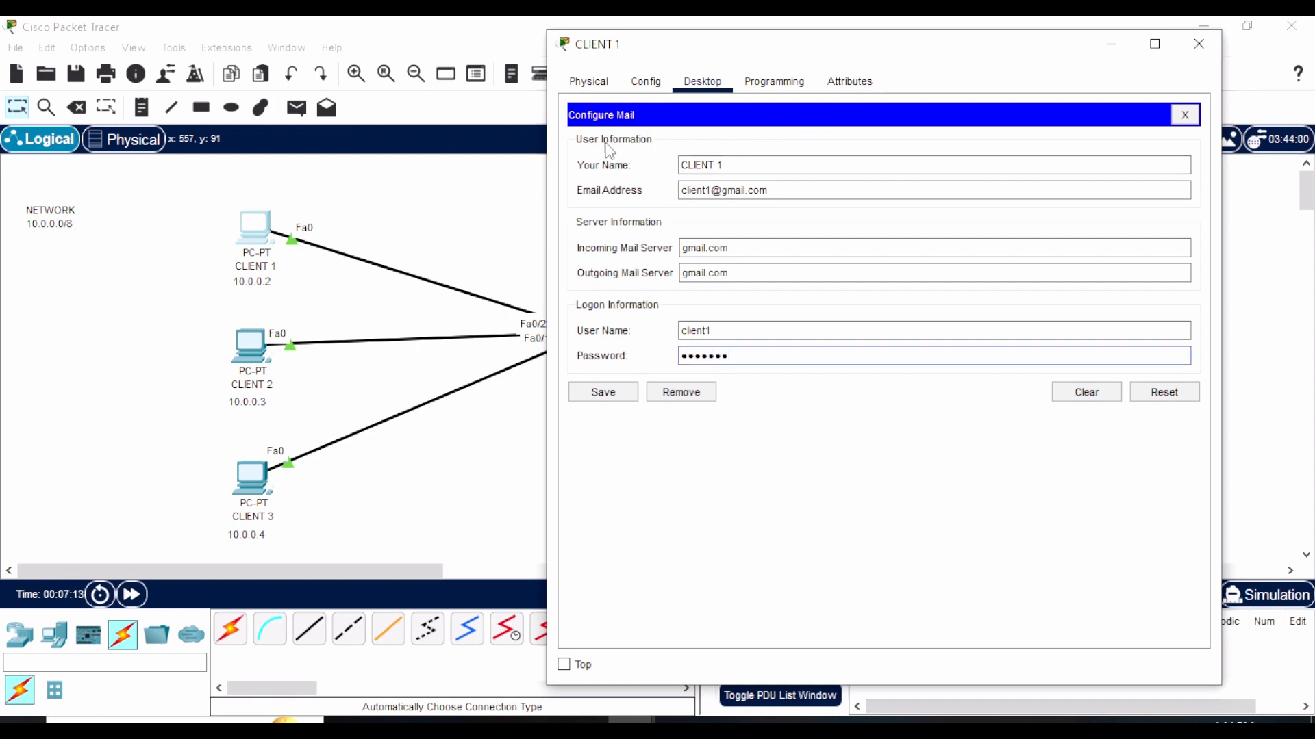
Review the mail settings of CLIENT 1, save them and close the device window
click(714, 165)
click(755, 248)
drag(756, 248, 680, 274)
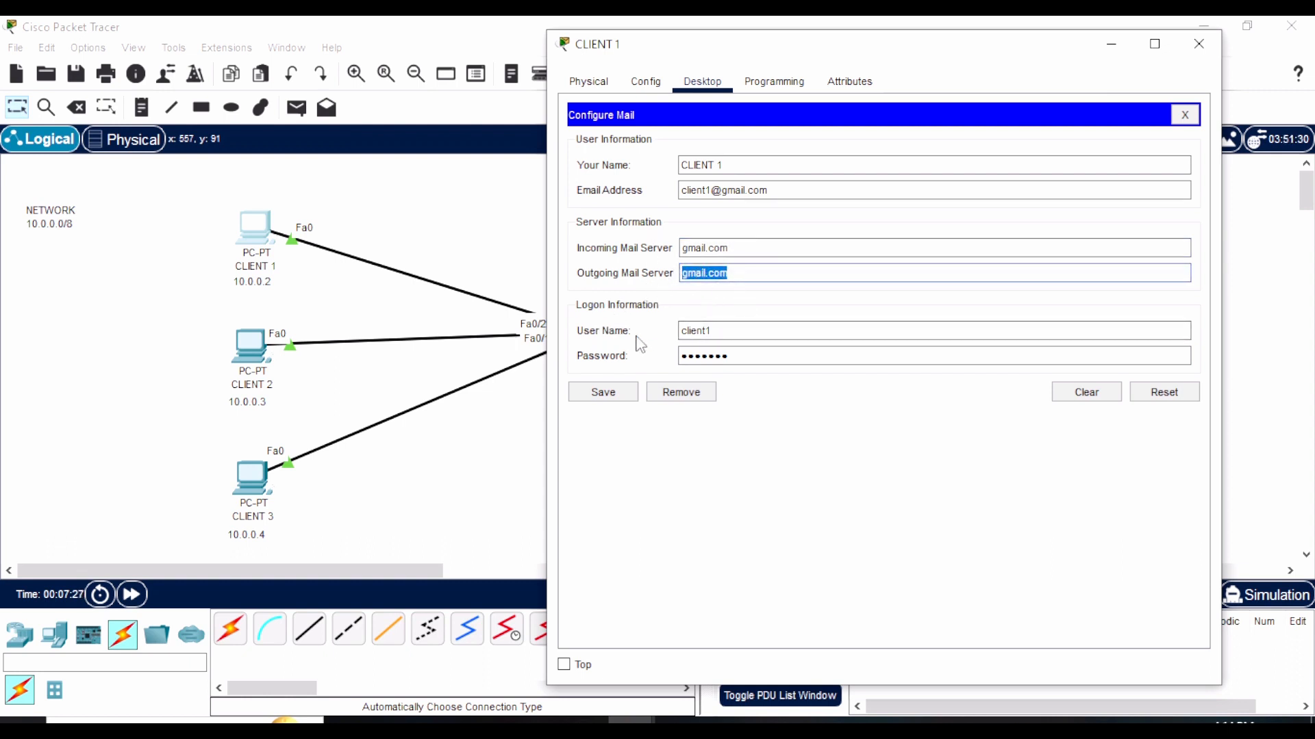
drag(721, 331, 640, 332)
drag(749, 356, 648, 358)
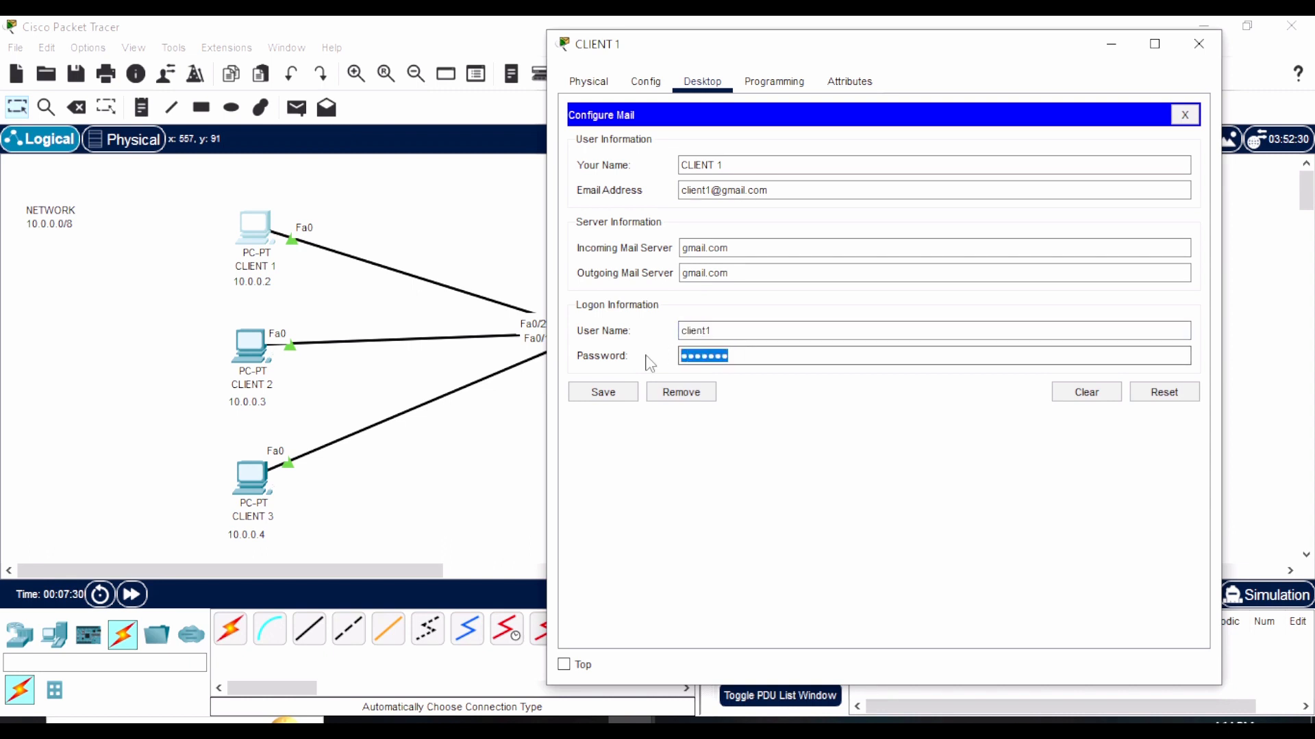
click(614, 396)
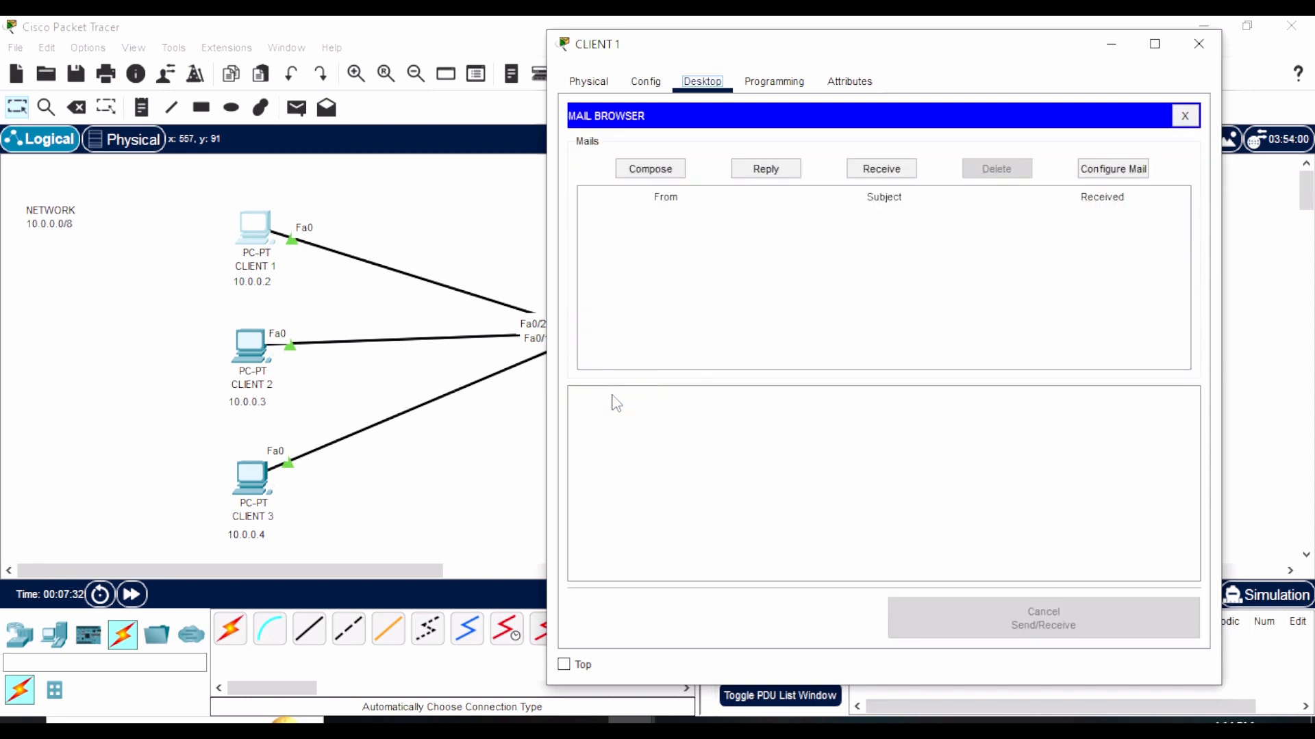
click(1199, 45)
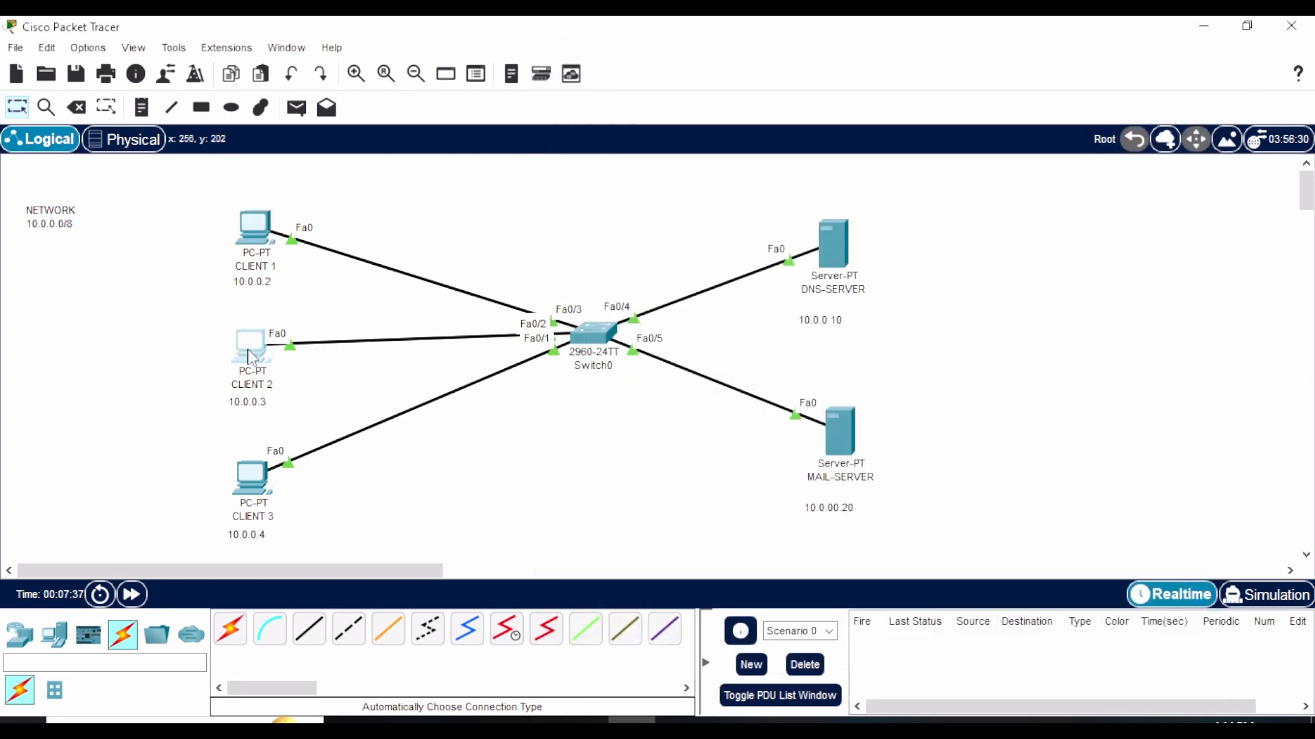
Open the mail configuration on CLIENT 2, set the name to CLIENT 2 and fill in the client's email address
click(251, 352)
click(393, 504)
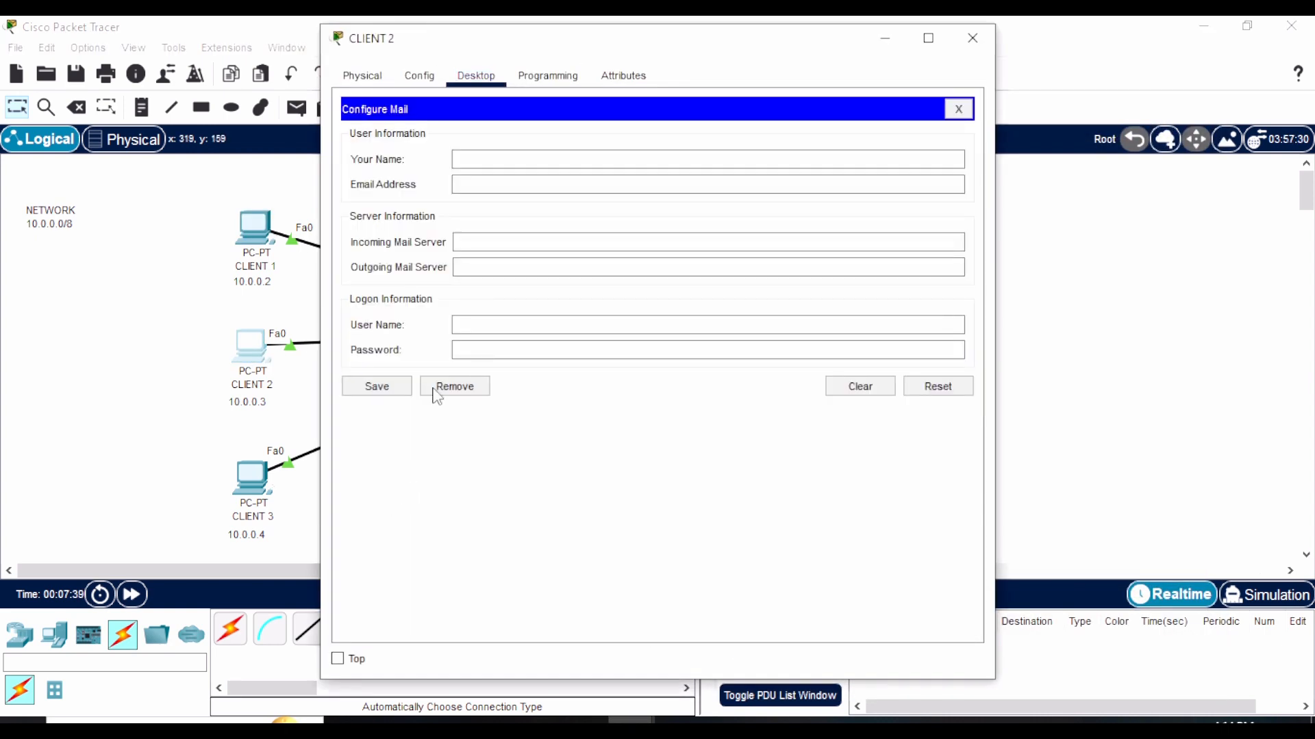
click(456, 163)
text(CLIENT 2)
click(473, 179)
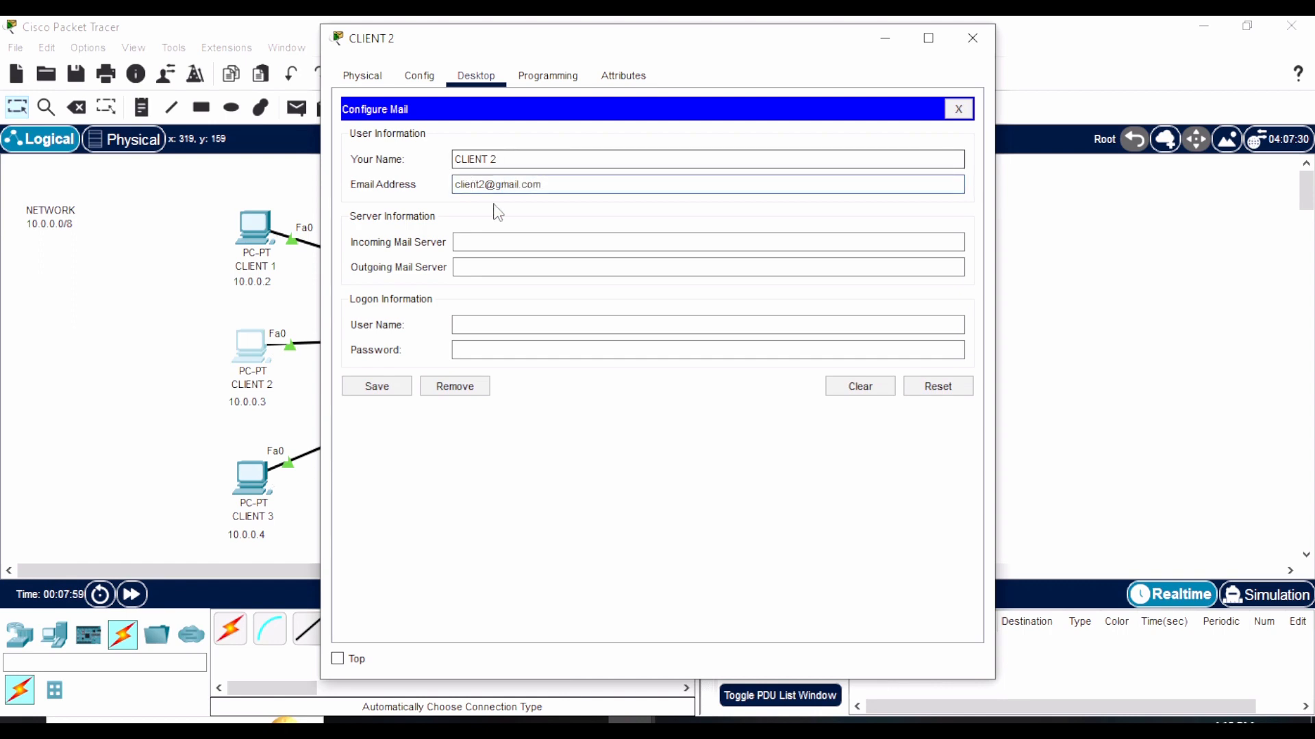
Set both the incoming and outgoing mail servers of CLIENT 2 to gmail.com
click(469, 240)
text(gma)
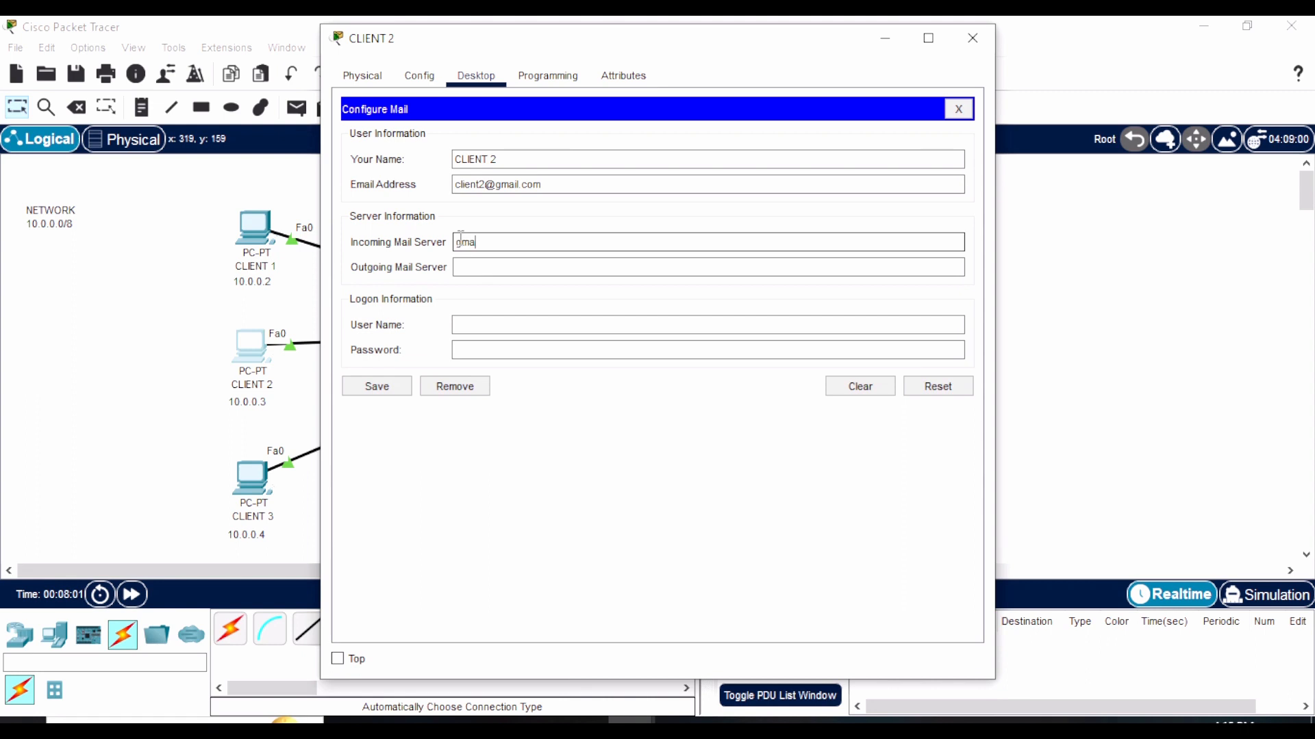
text(il,)
key(BackSpace)
text(.com.com)
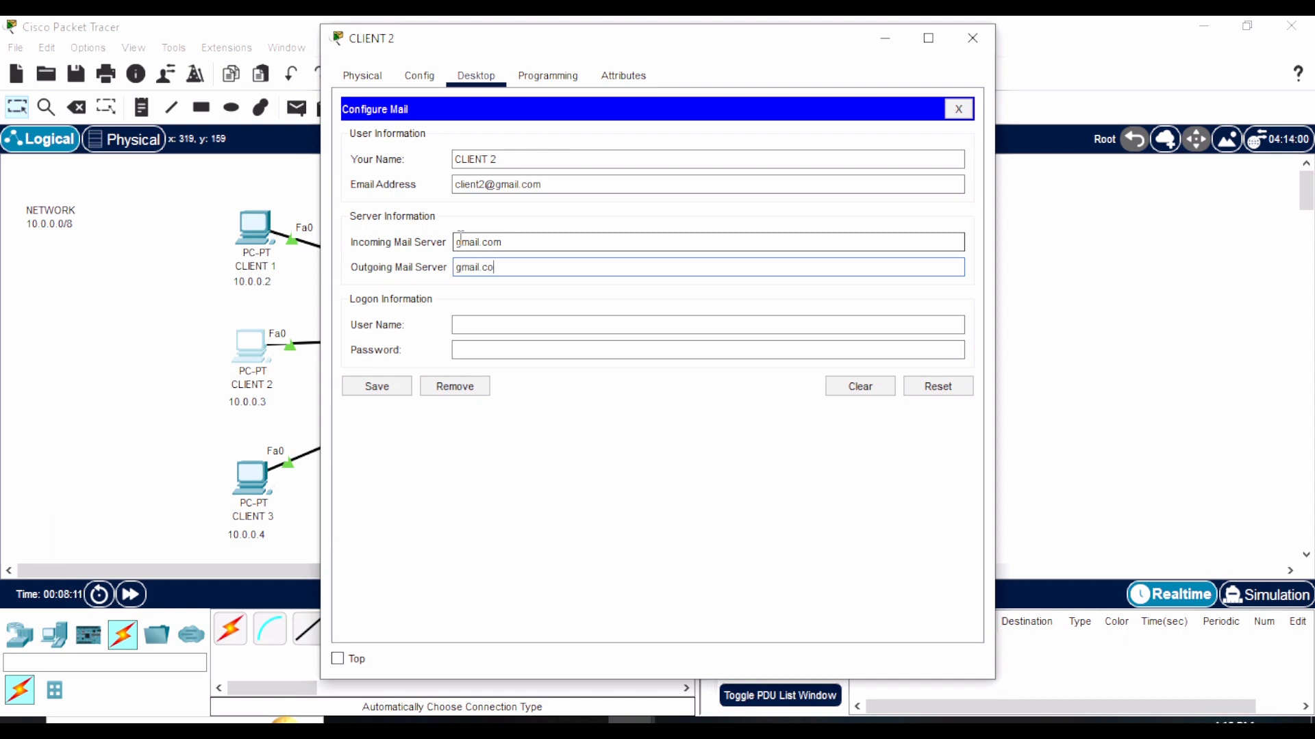
Set CLIENT 2's logon user name to client2, enter the account password and save the mail configuration
click(483, 325)
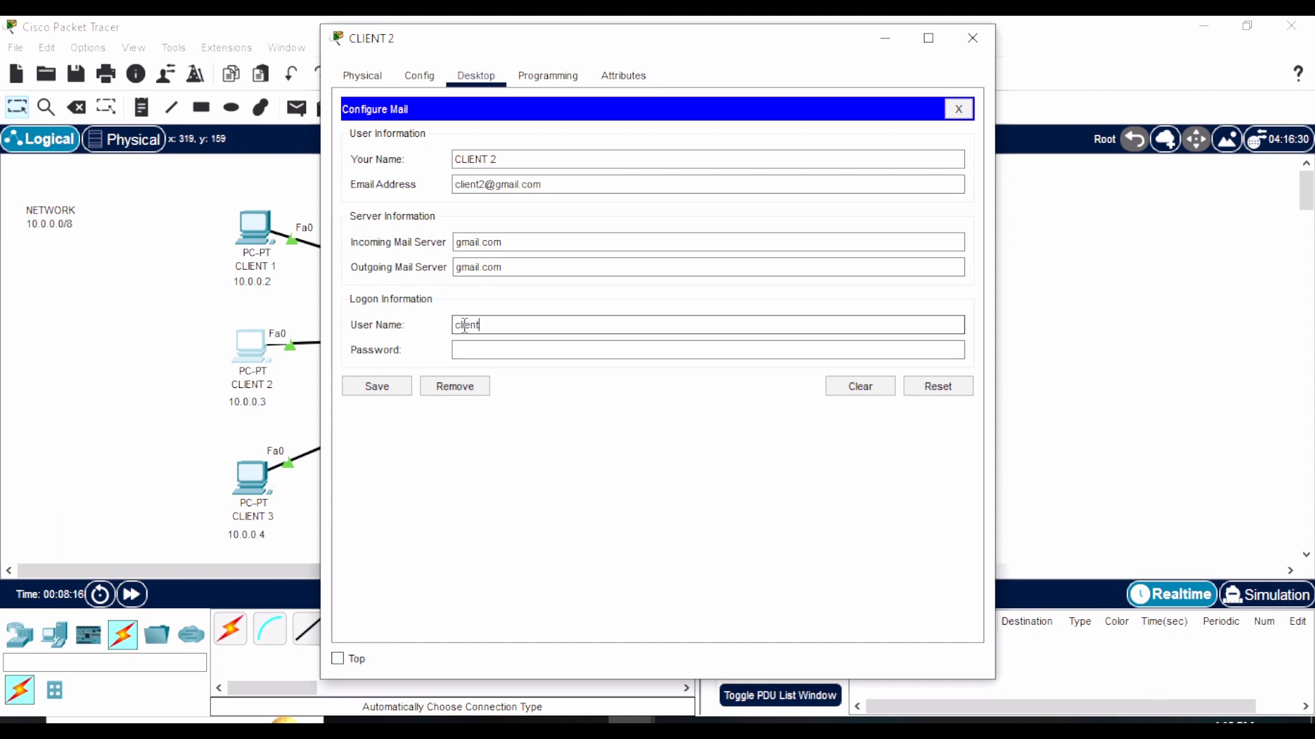
drag(498, 329, 378, 318)
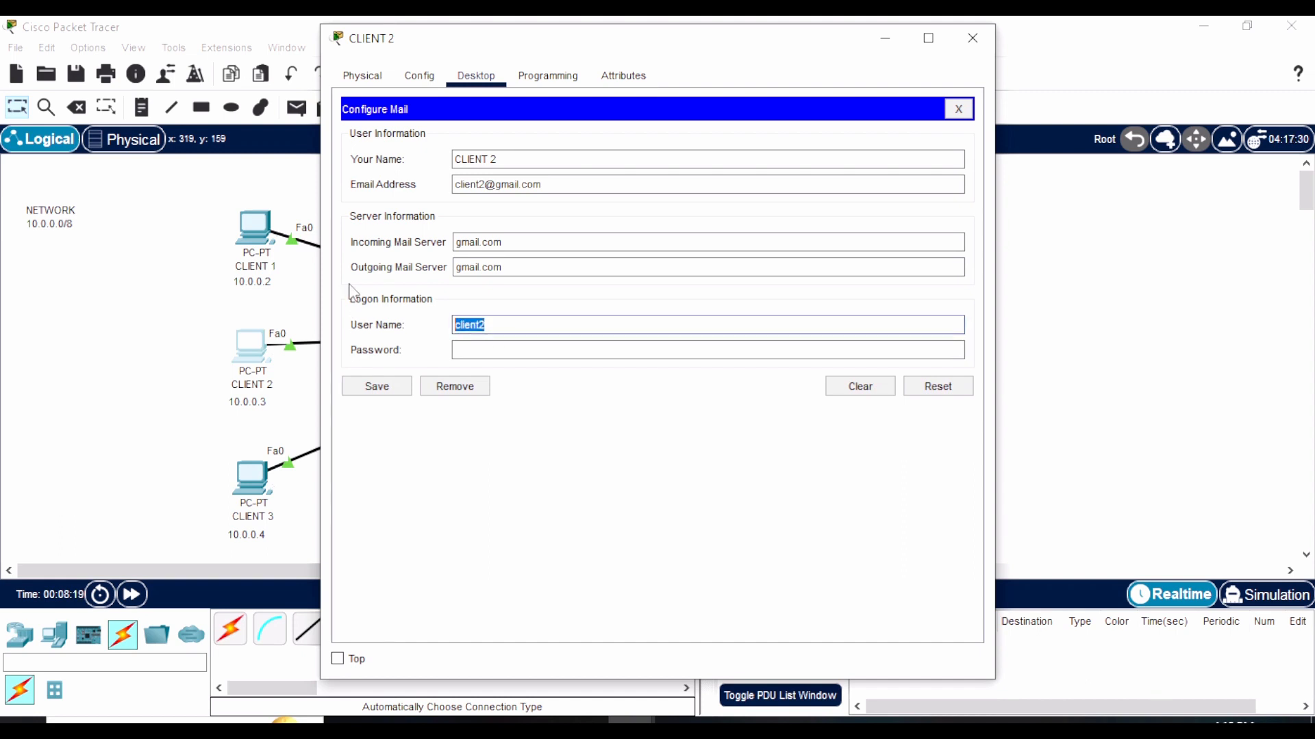
click(486, 351)
key(ctrl+v)
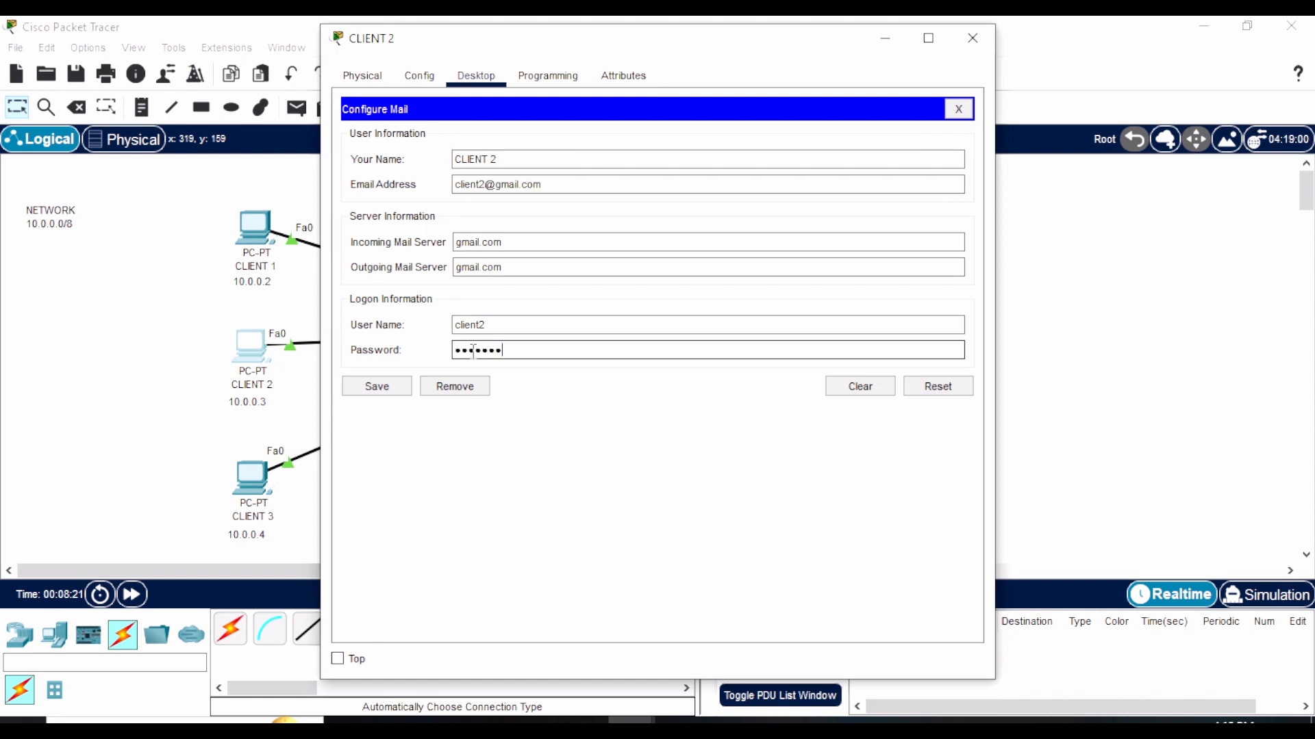
click(379, 388)
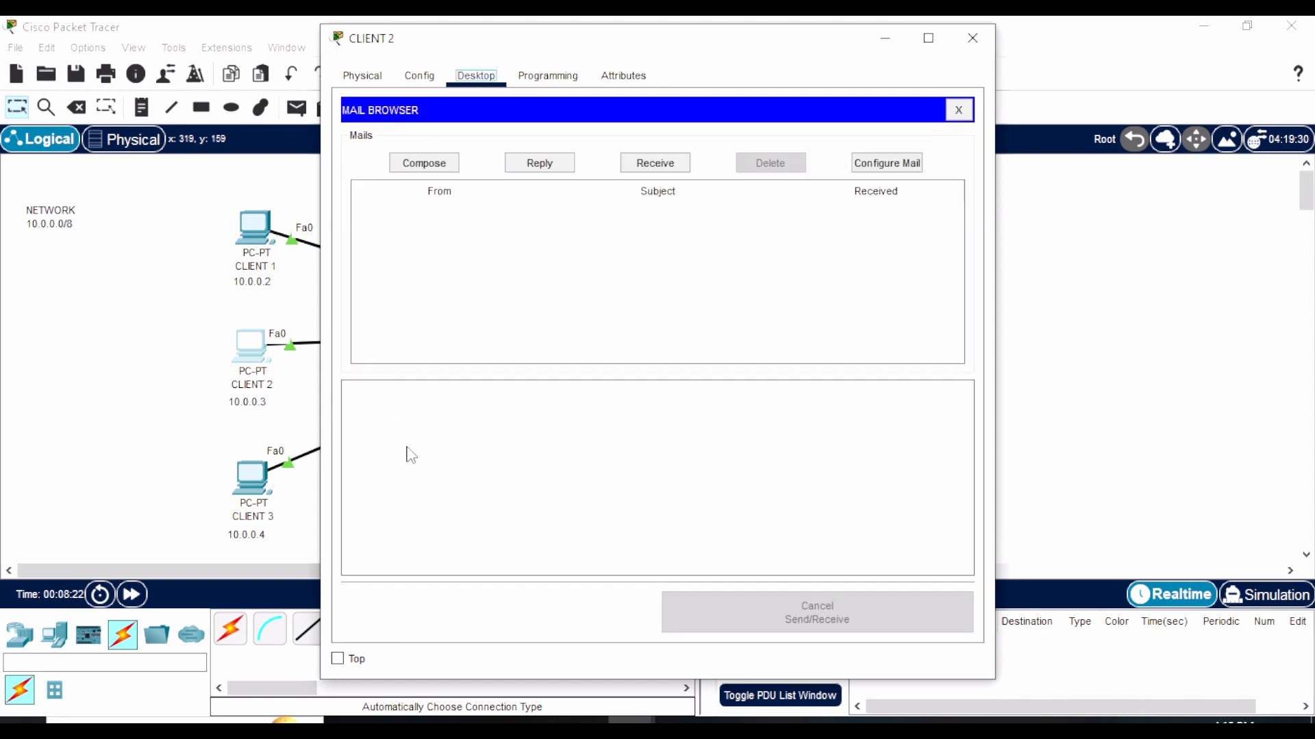
click(885, 39)
Open the mail configuration on CLIENT 3, set the name to CLIENT 3 and fill in the client's email address
click(264, 478)
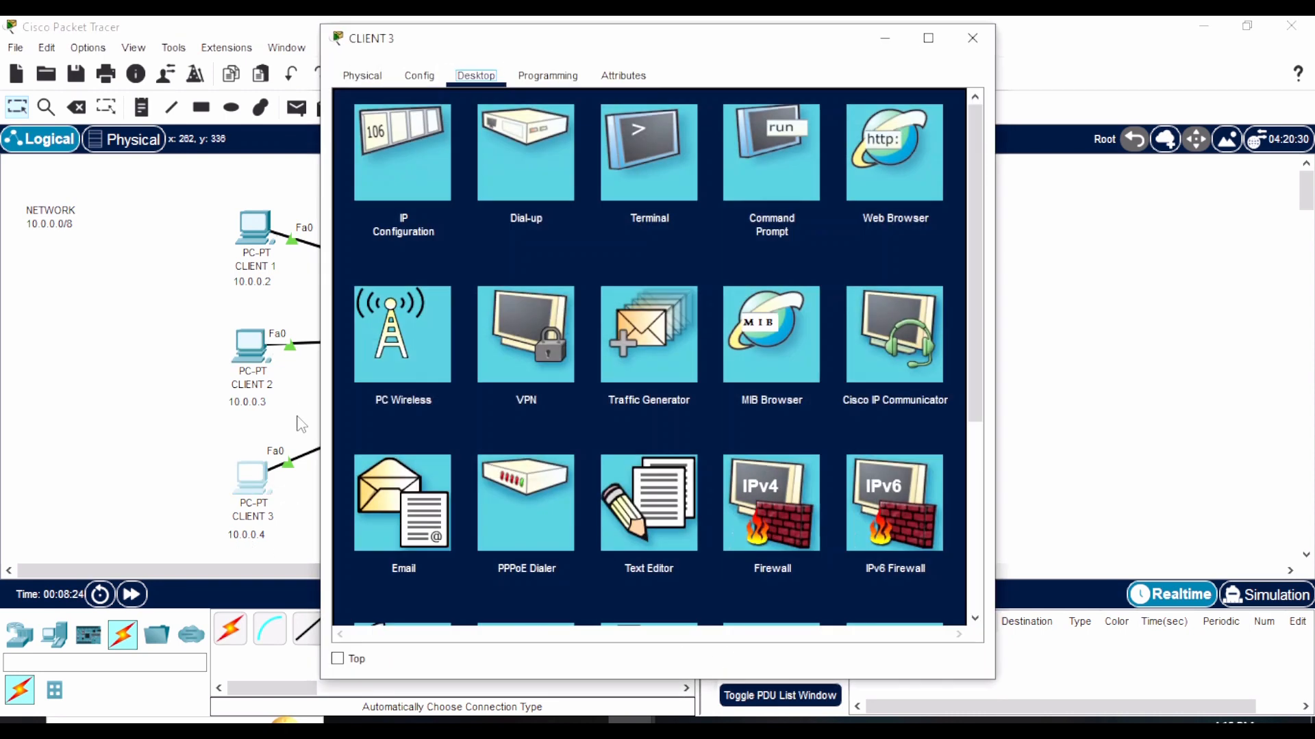
click(433, 507)
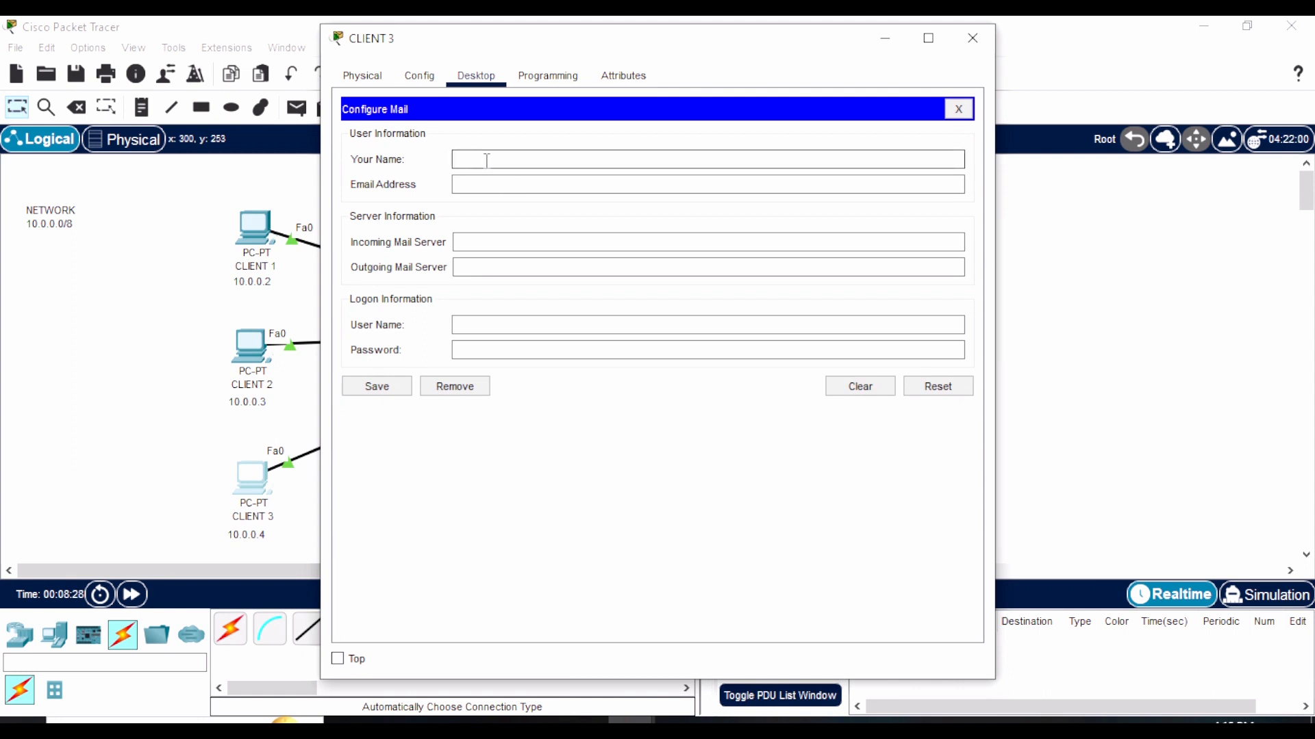
text(CLIENT 3)
click(458, 183)
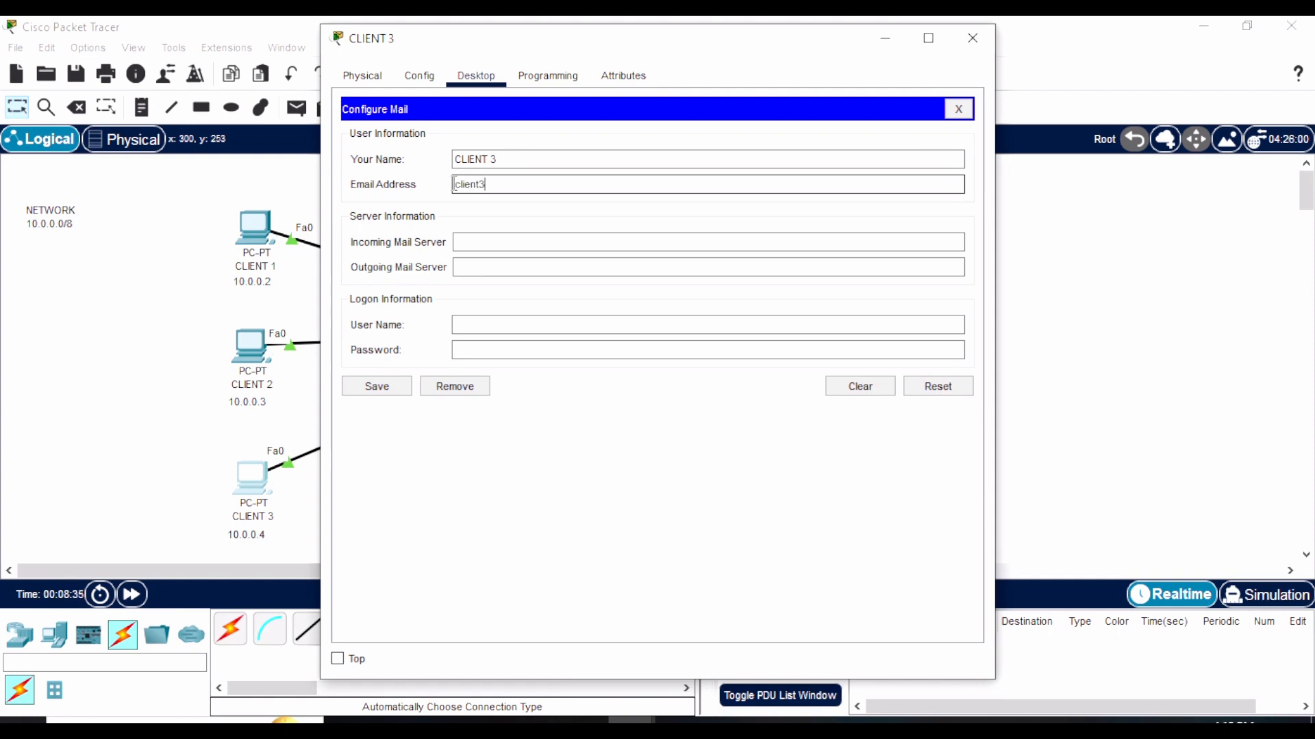
text(client3@)
Set both the incoming and outgoing mail servers of CLIENT 3 to gmail.com
click(475, 242)
text(gma)
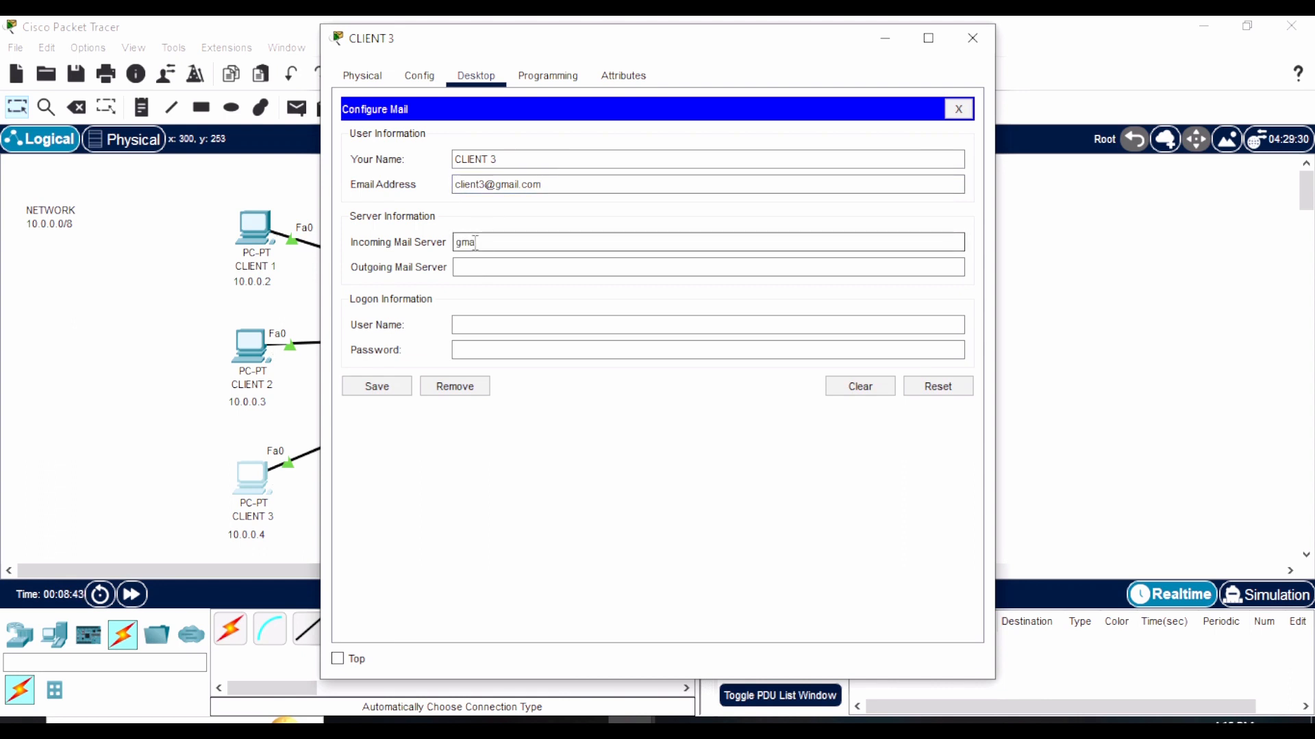
text(il.com)
Set CLIENT 3's logon user name to client3, enter the account password, save the mail configuration and close the device window
click(478, 324)
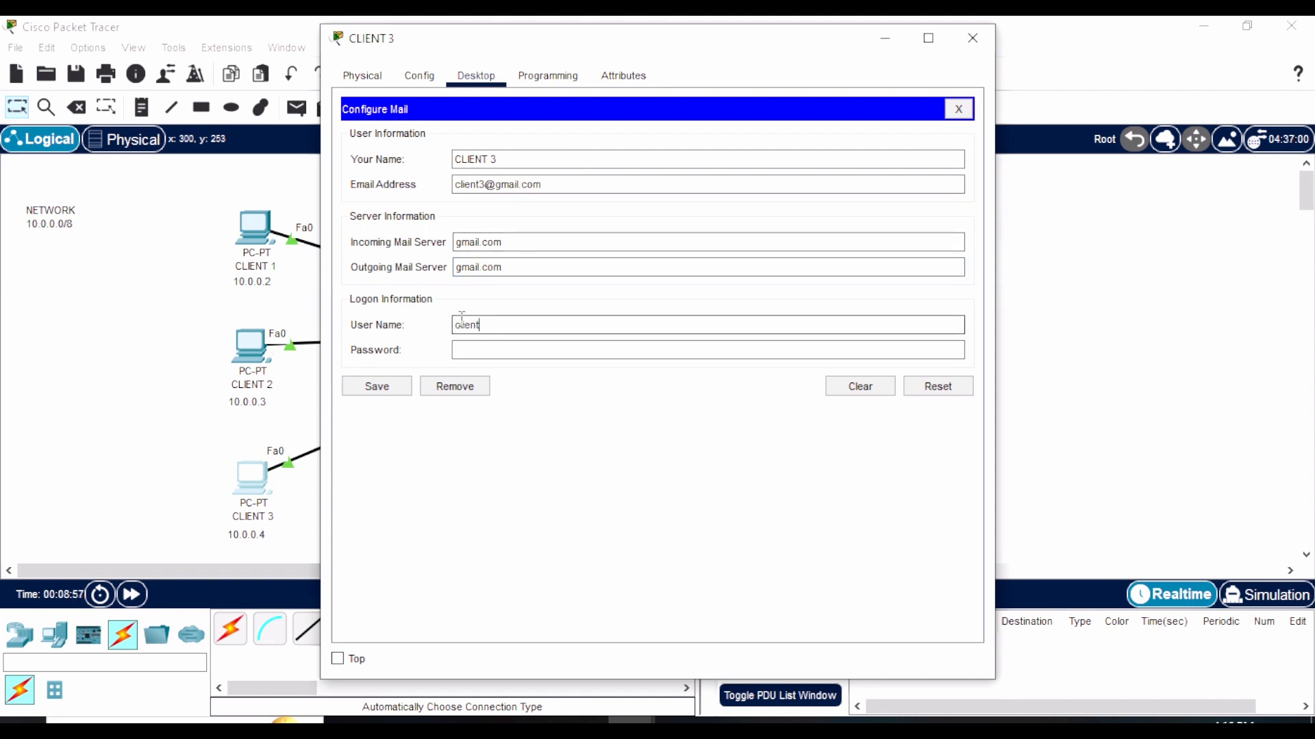
double_click(470, 324)
click(481, 345)
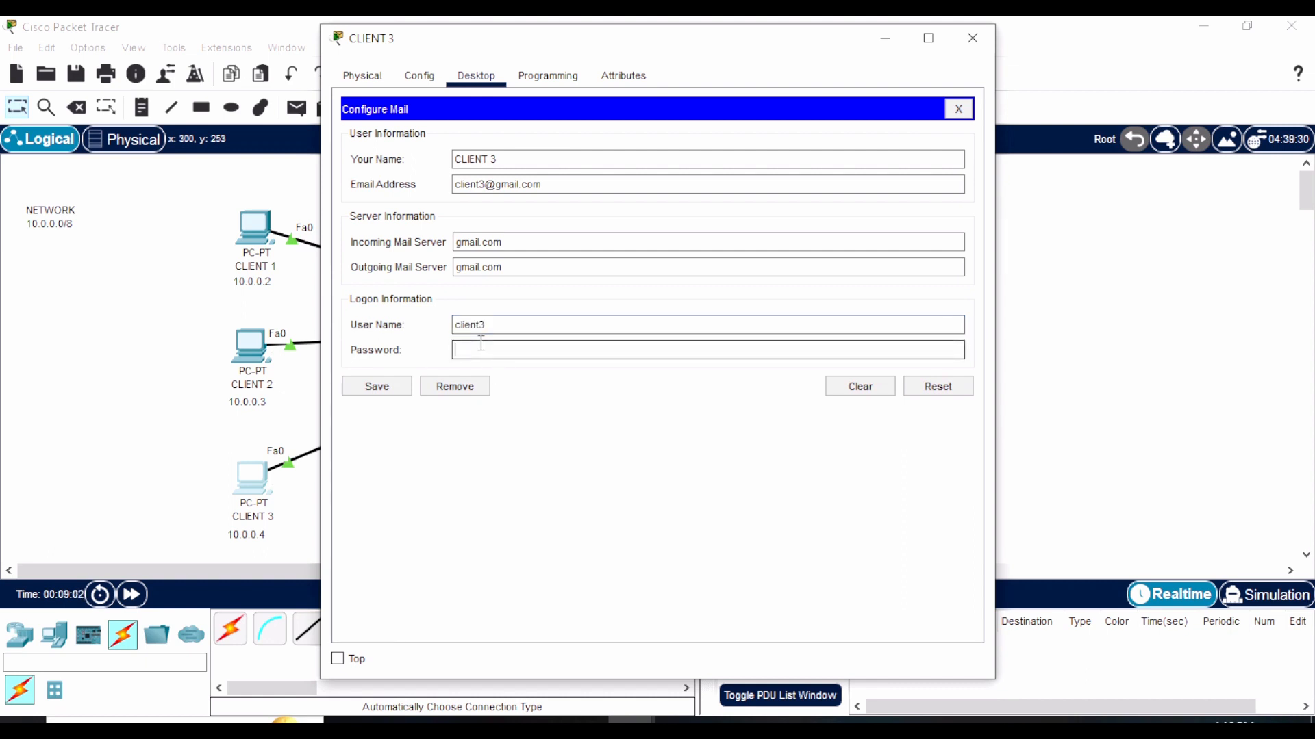
text(client3)
click(374, 386)
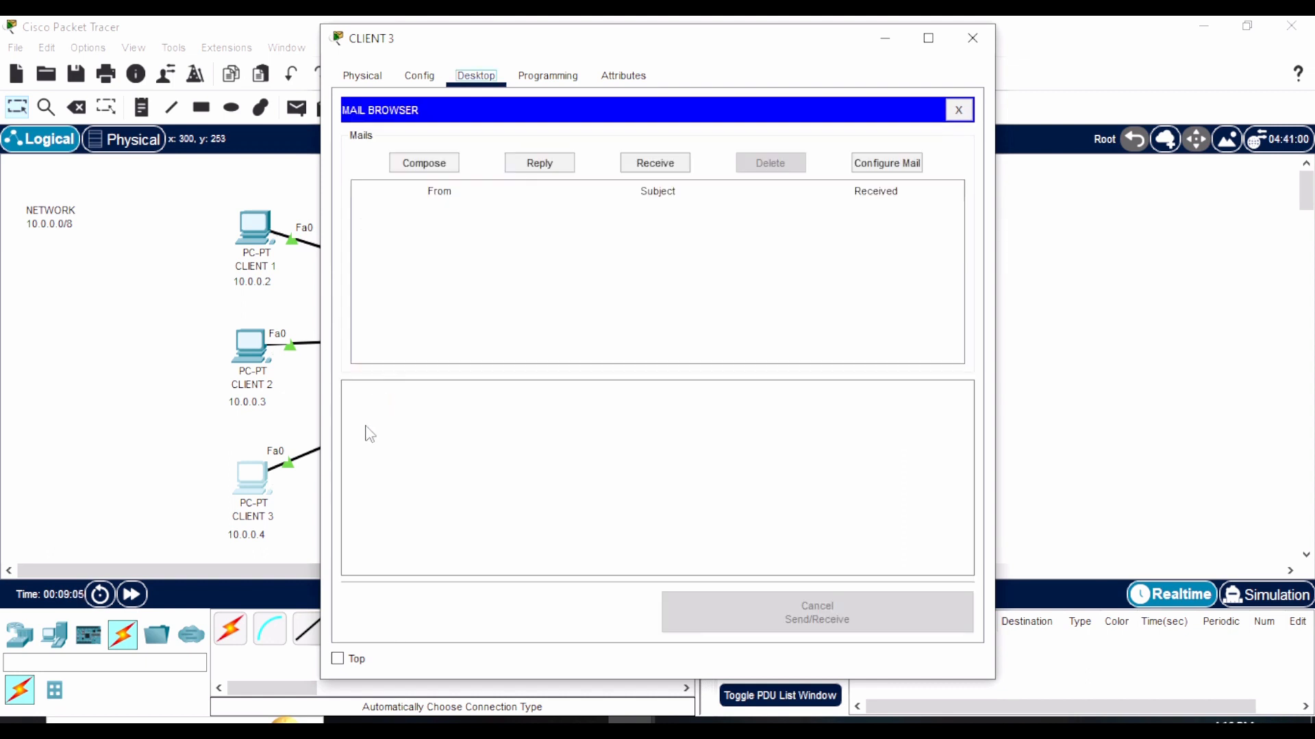
click(972, 37)
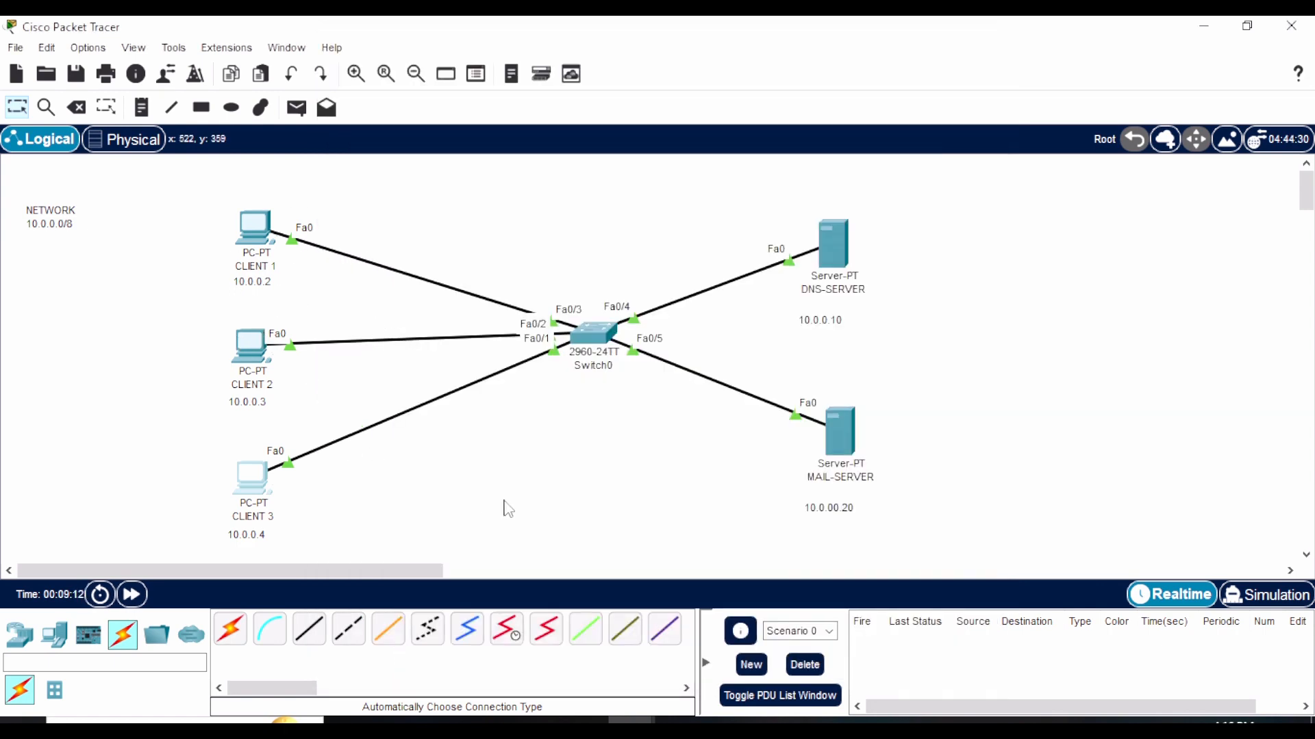
Open the email service on MAIL-SERVER and add the user client1 with its account password
click(849, 452)
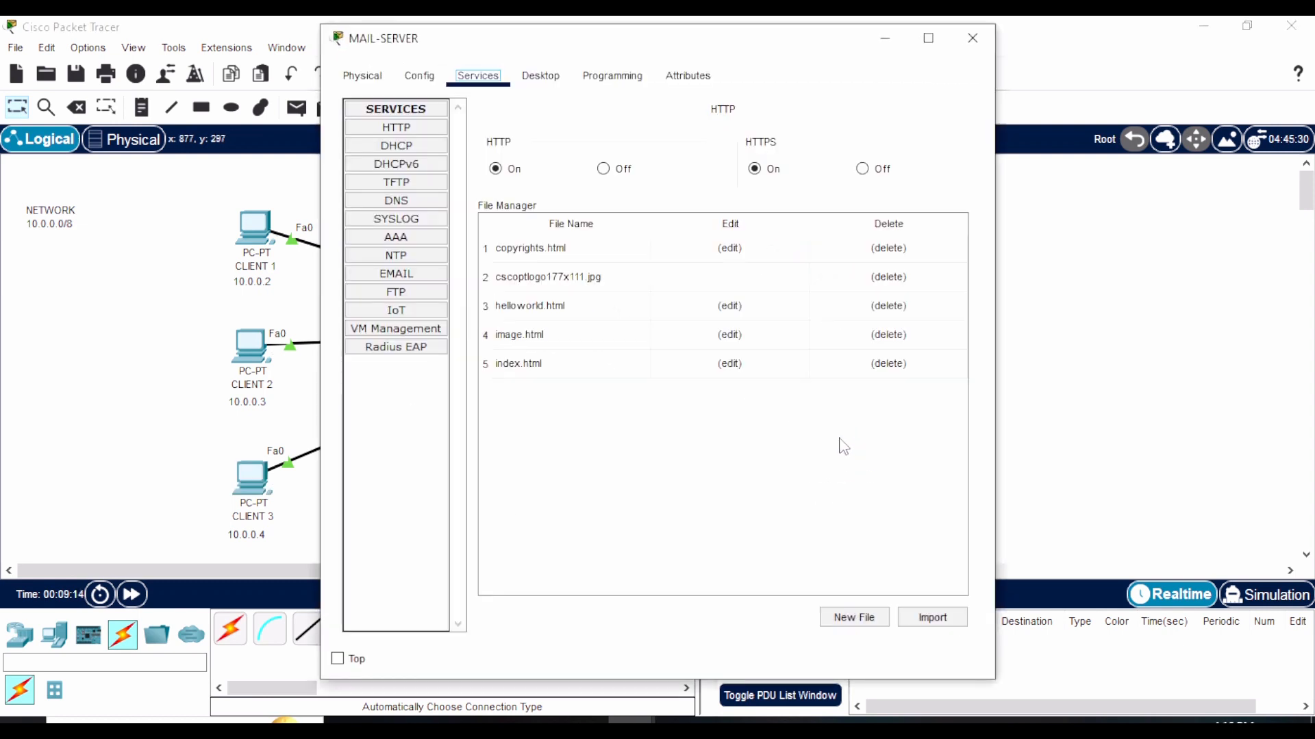
click(421, 276)
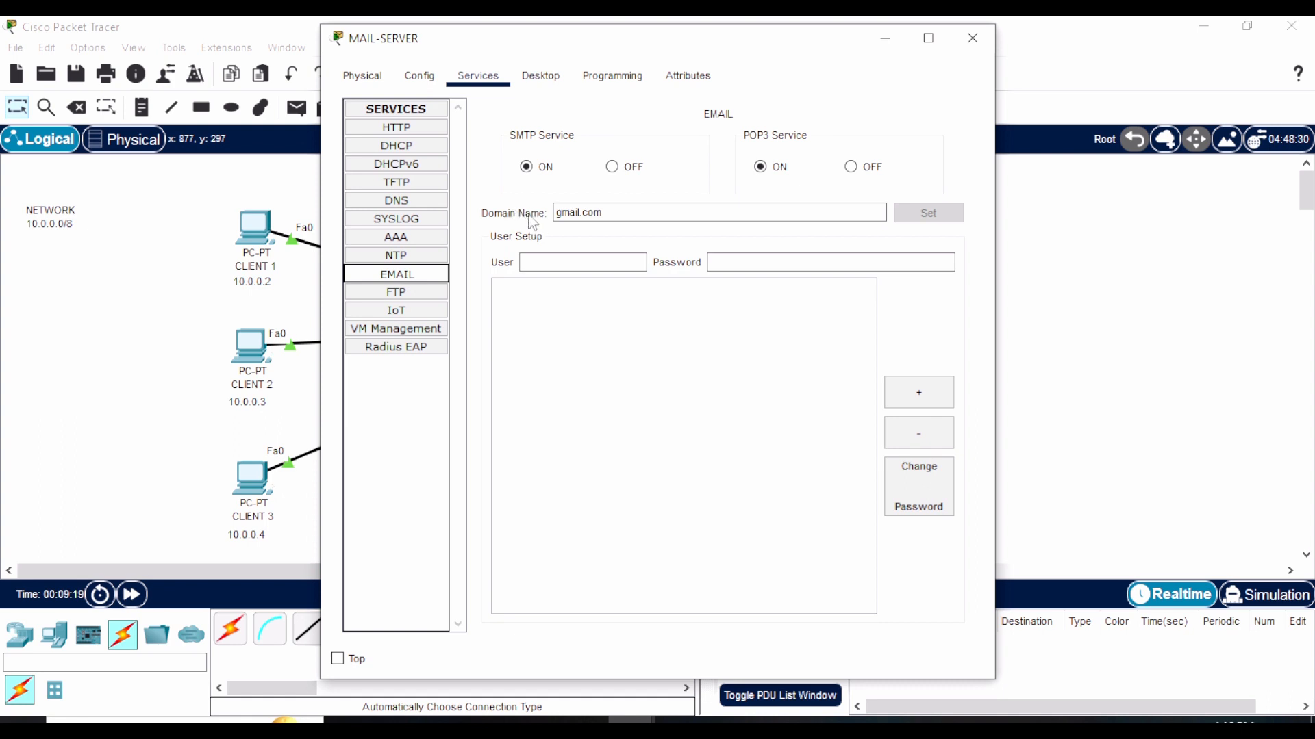
click(524, 262)
click(542, 266)
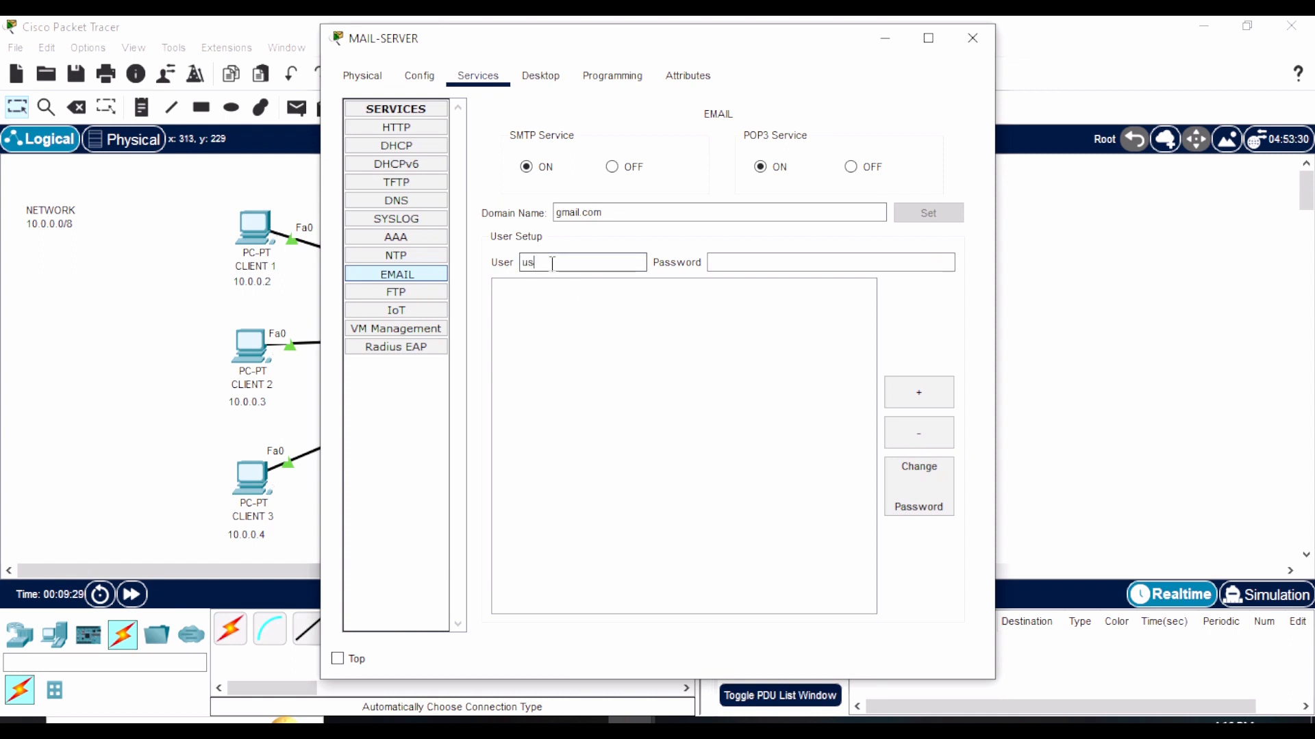
text(uset)
key(BackSpace)
text(g)
double_click(552, 263)
key(ctrl+c)
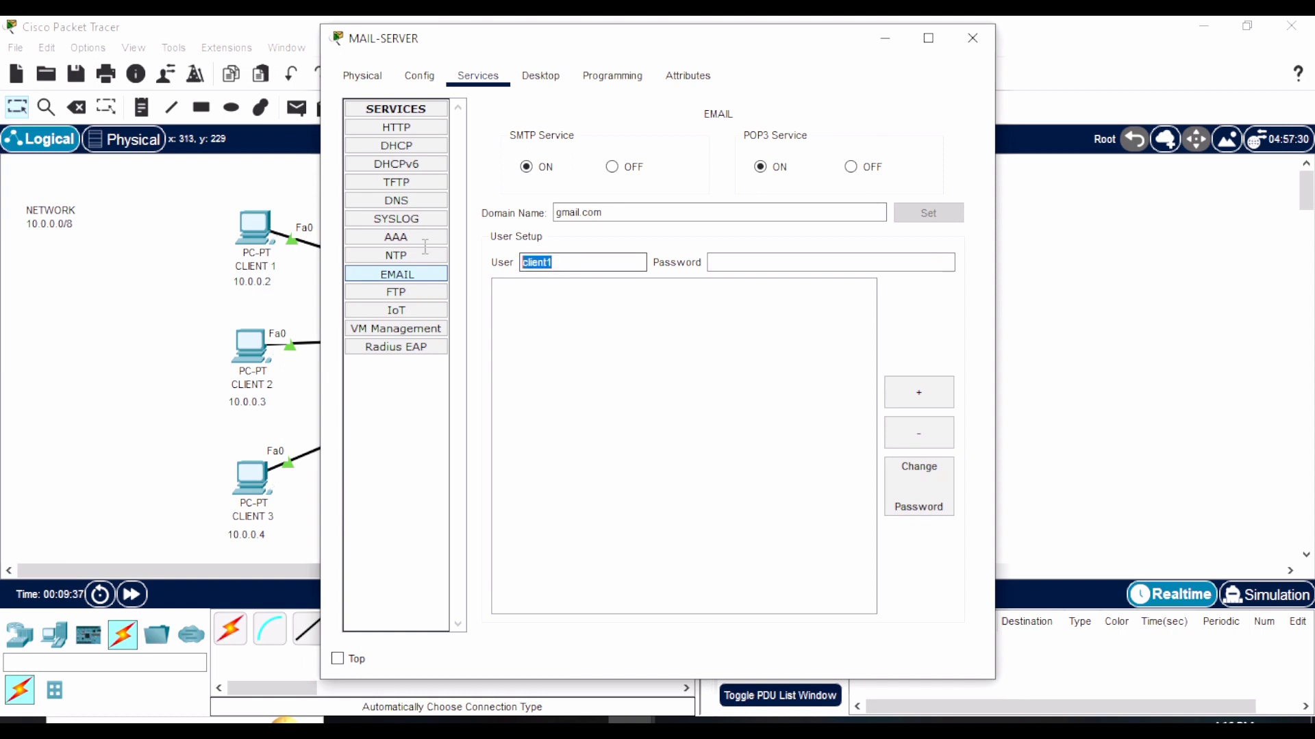
click(745, 261)
key(ctrl+v)
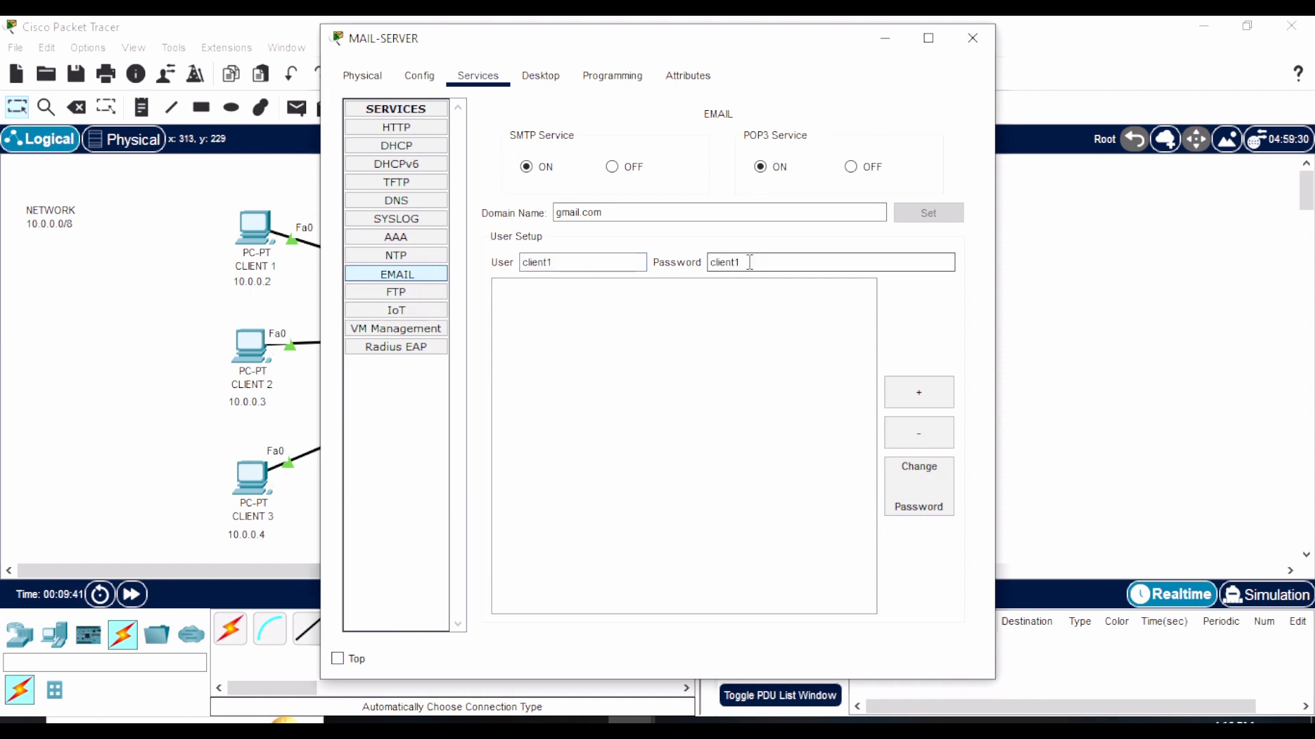
click(918, 392)
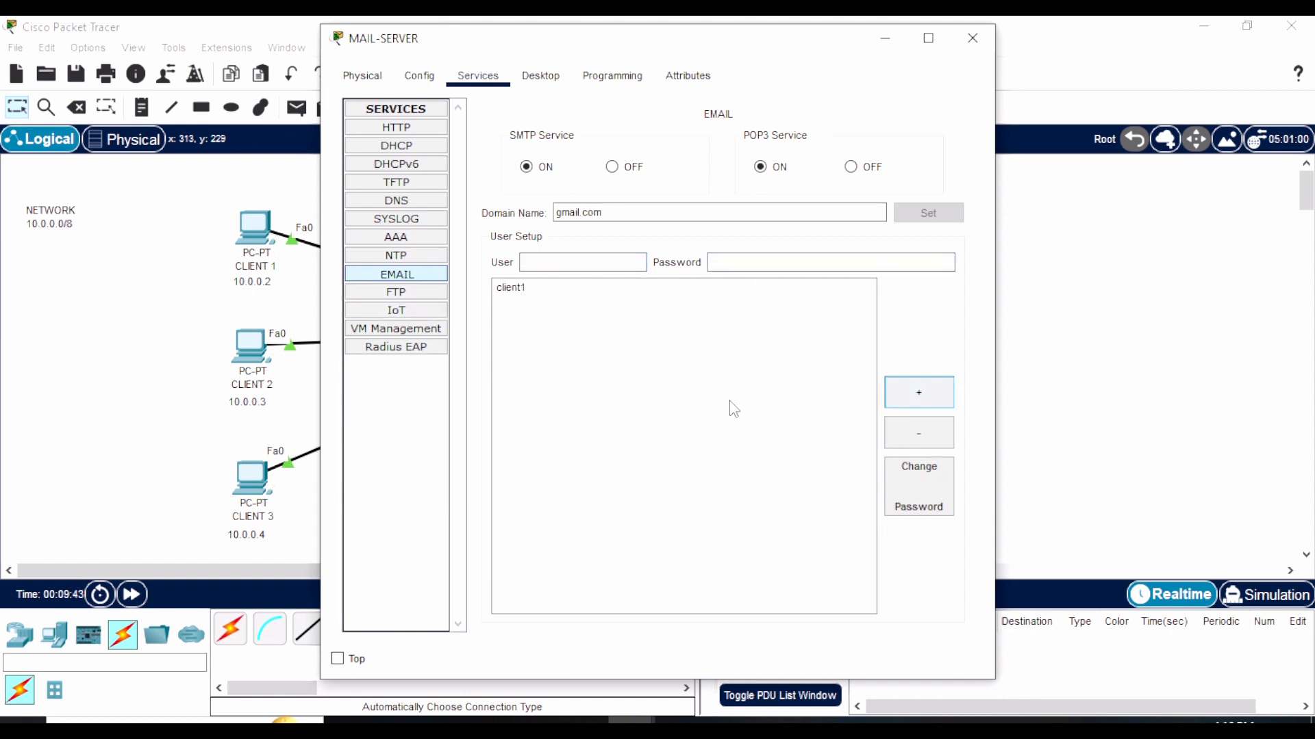
Add the user client2 with its account password to the MAIL-SERVER email service
click(538, 266)
click(763, 264)
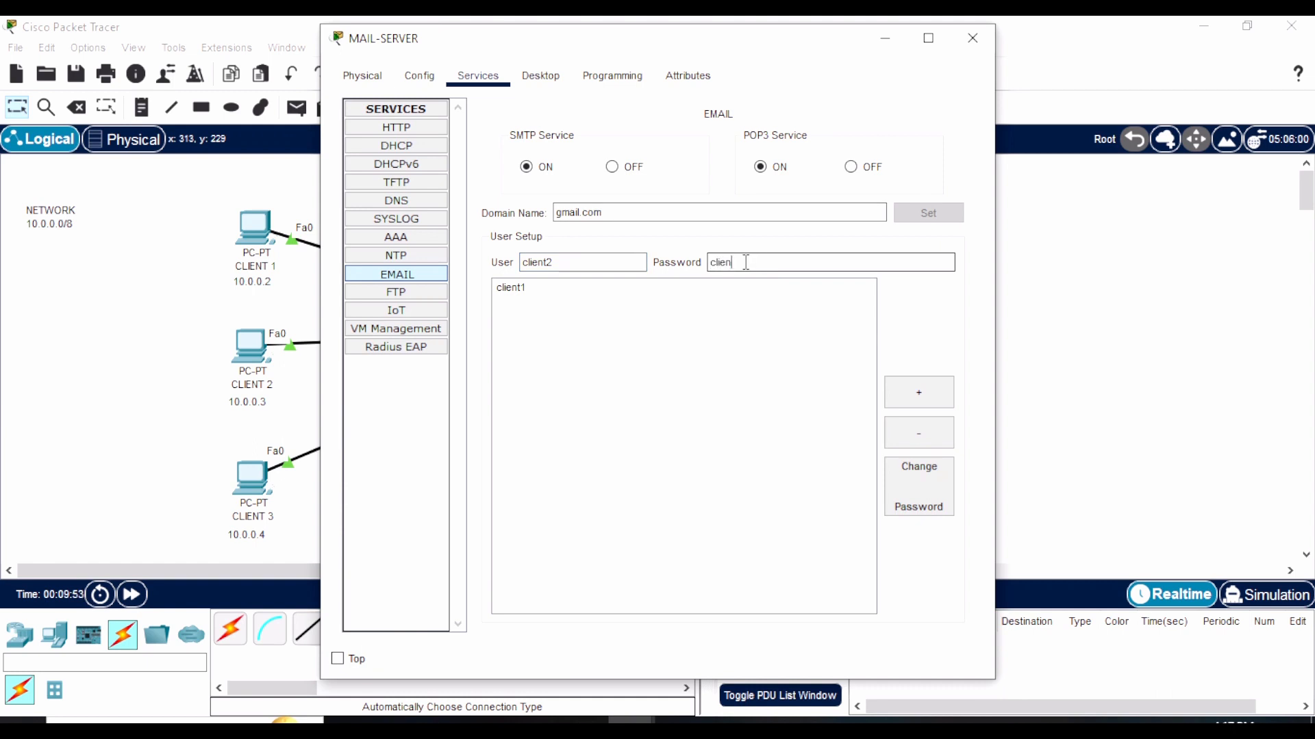
click(935, 400)
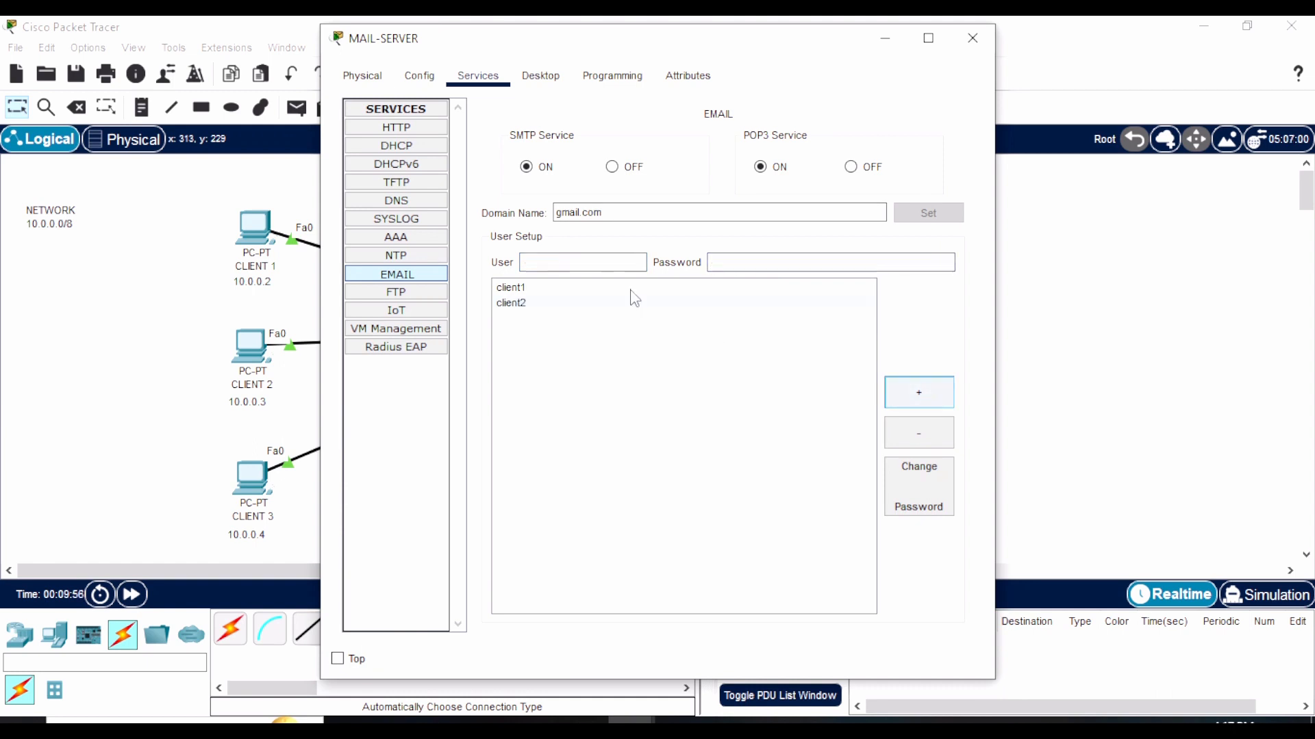
Add the user client3 with its account password to the mail server, check the stored accounts and close the MAIL-SERVER window
click(563, 263)
text(client3)
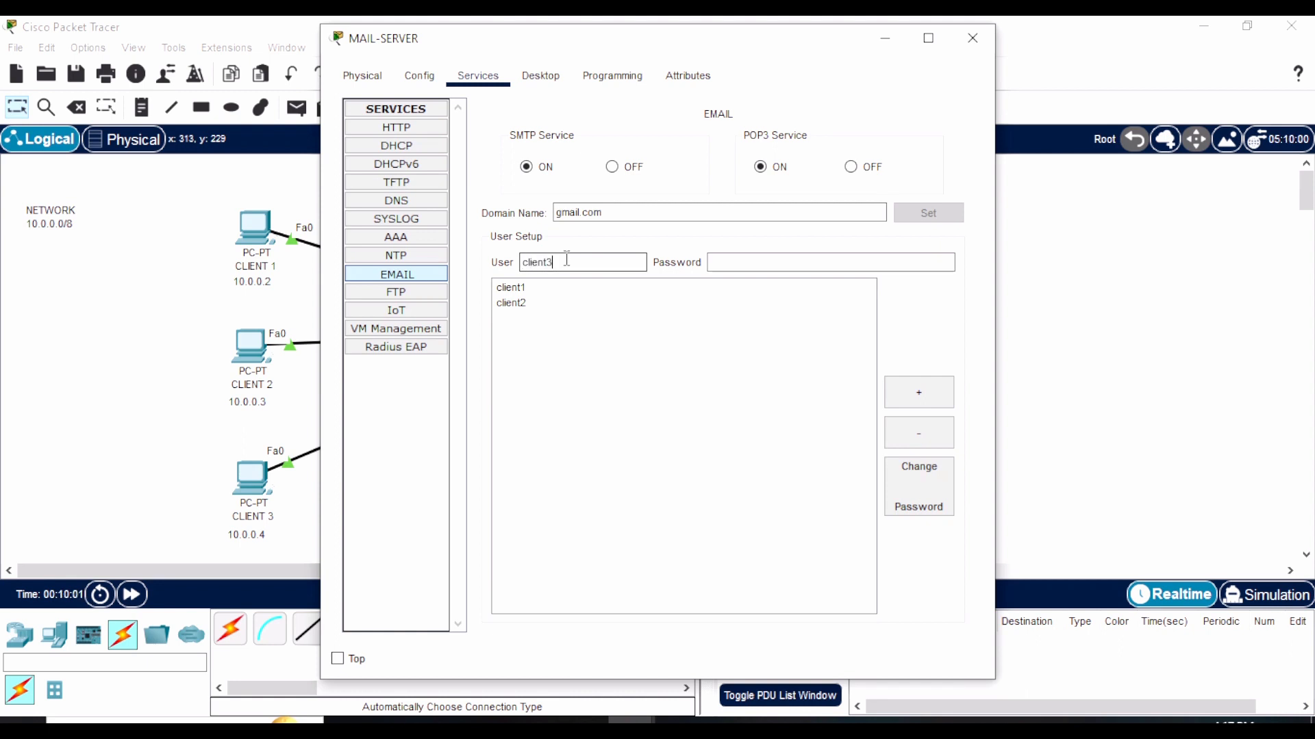
click(743, 262)
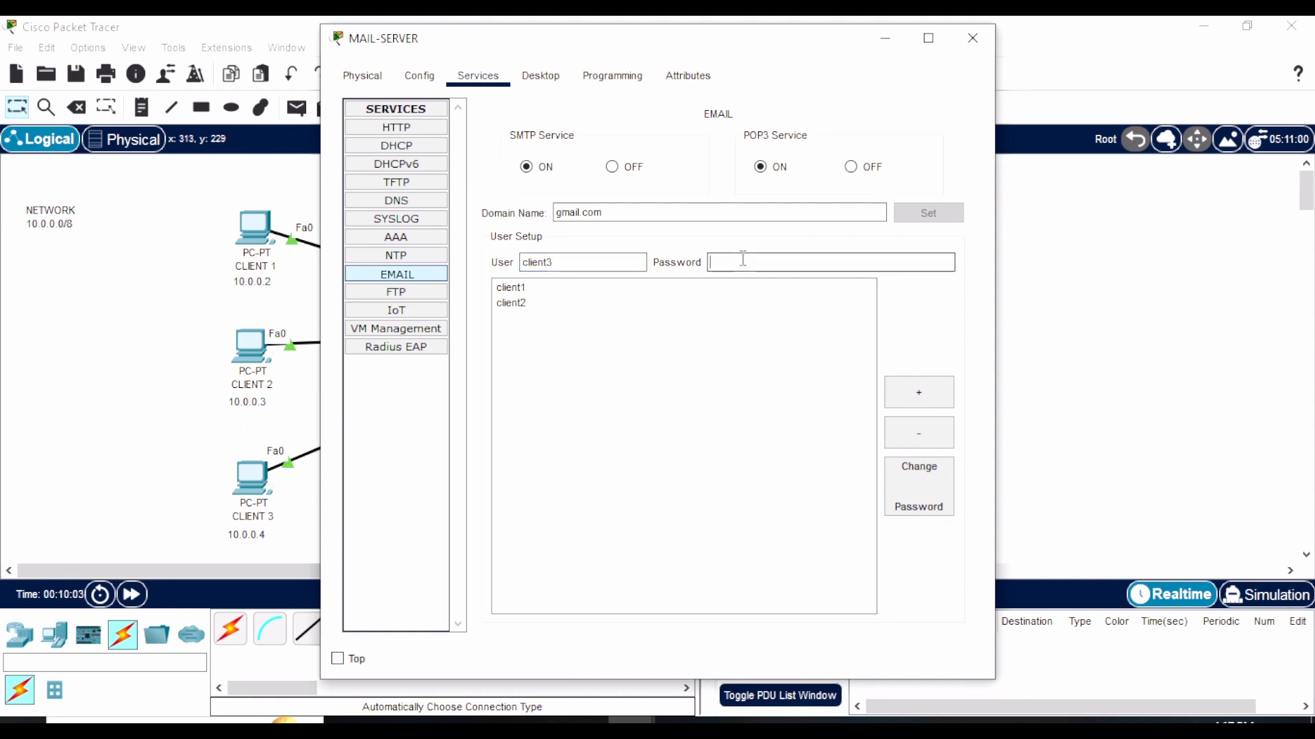
text(client3)
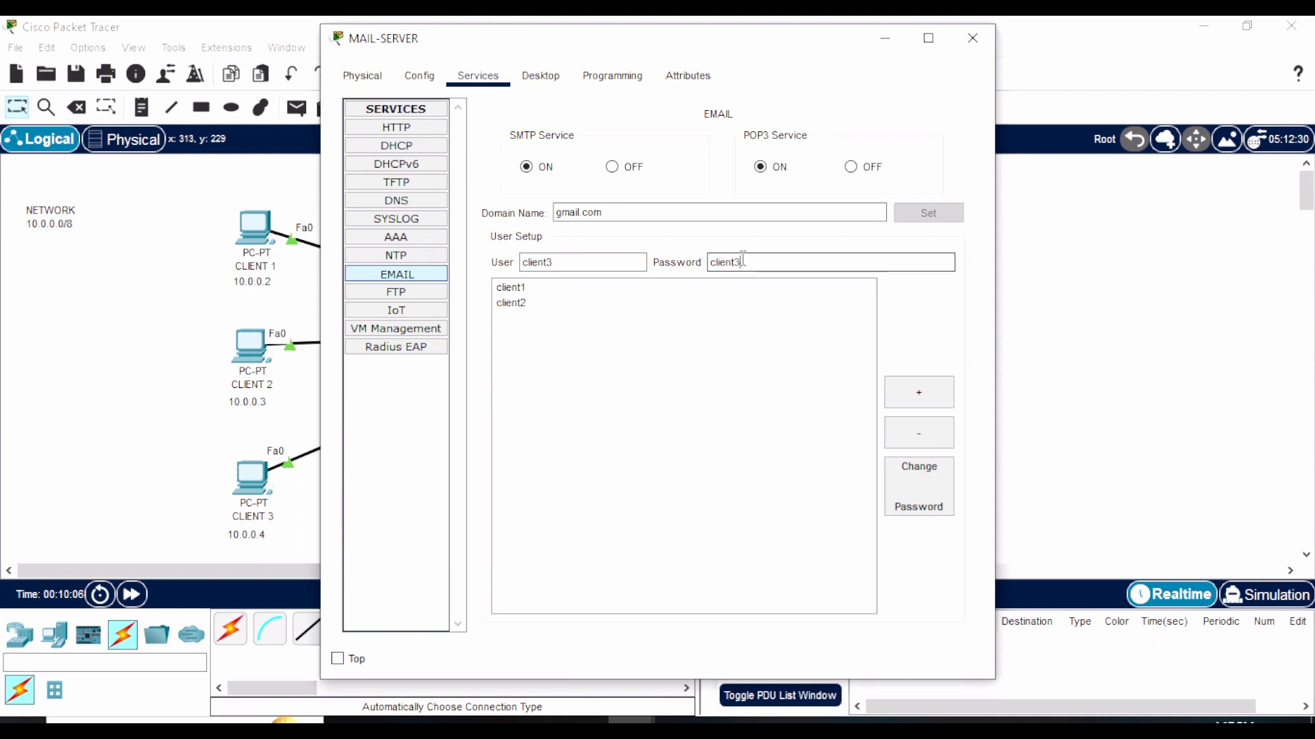
click(924, 390)
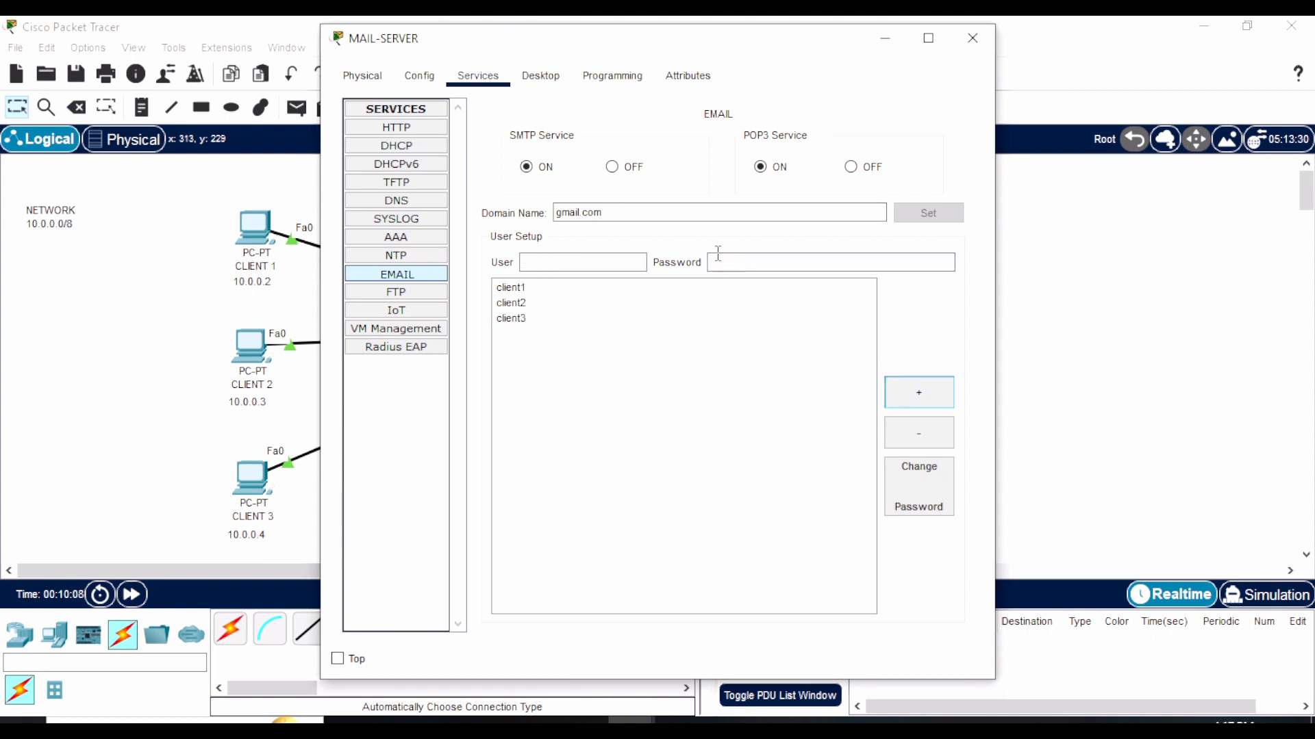
click(534, 287)
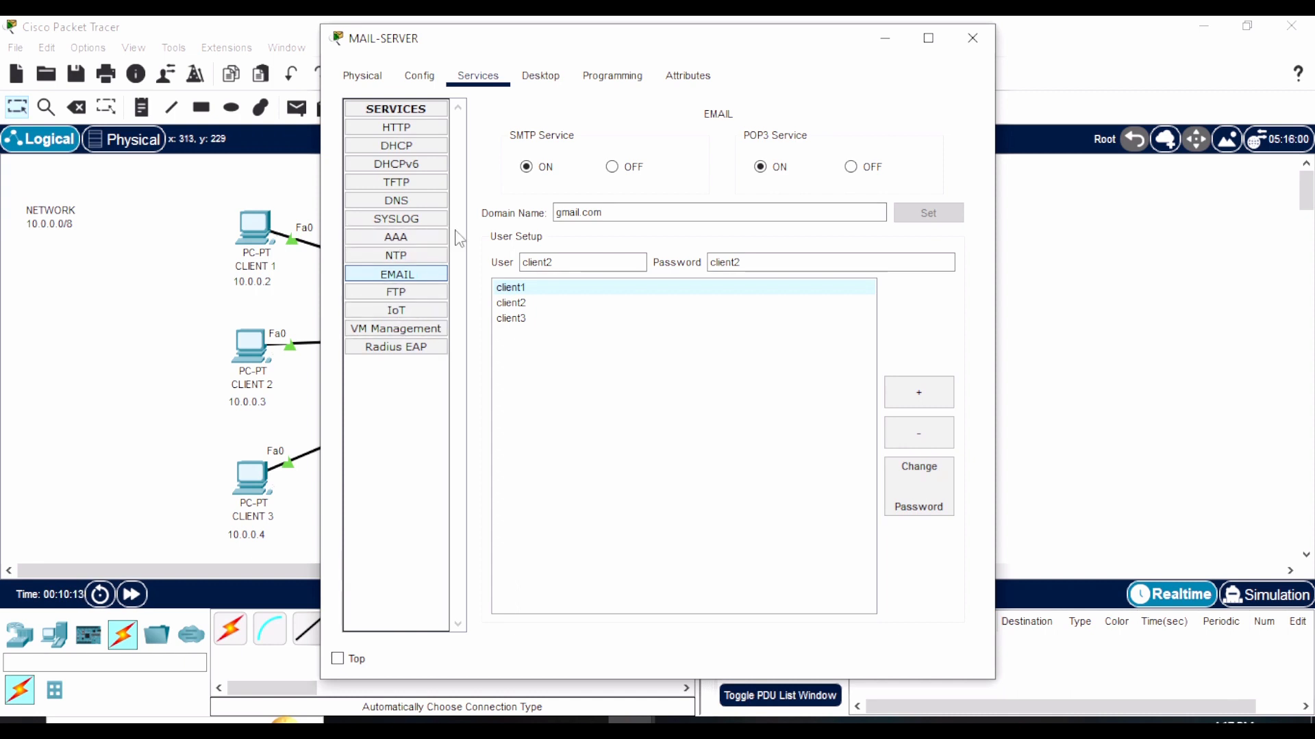
click(970, 47)
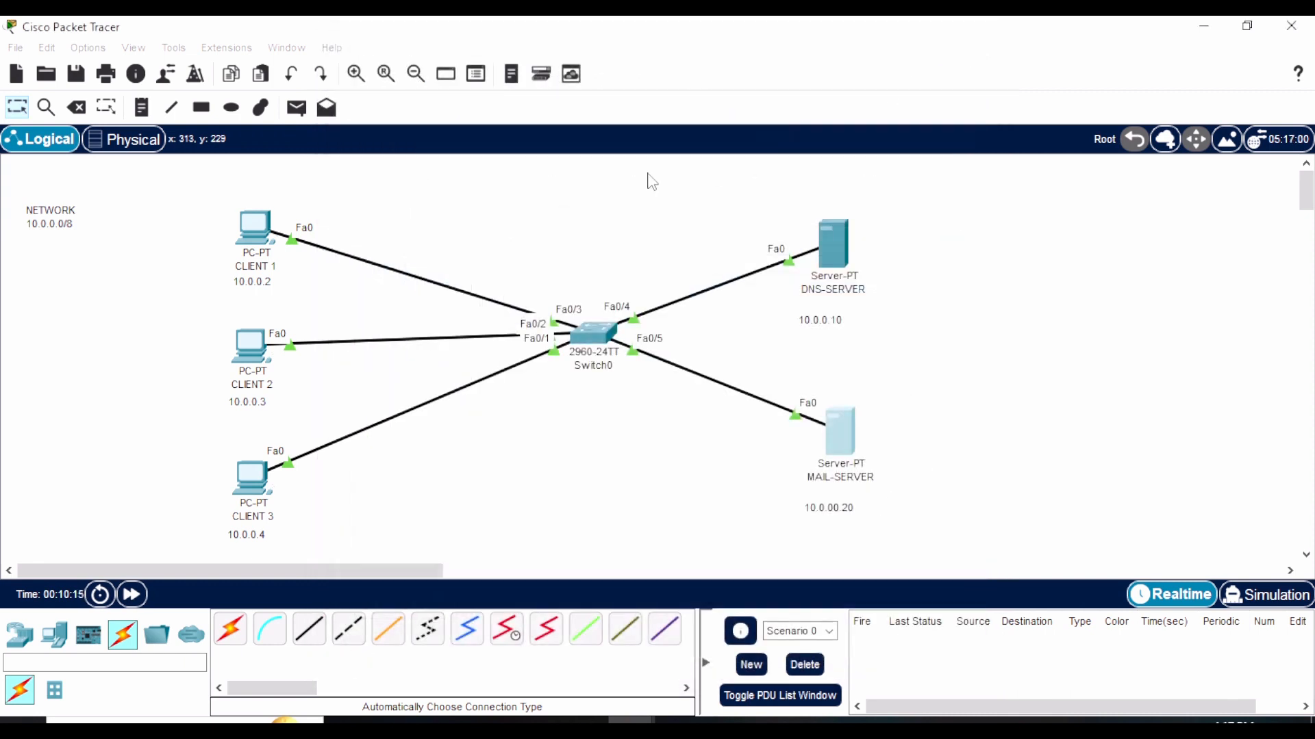
Review the mail configuration of CLIENT 3 against the mail server account and close the device window
click(255, 483)
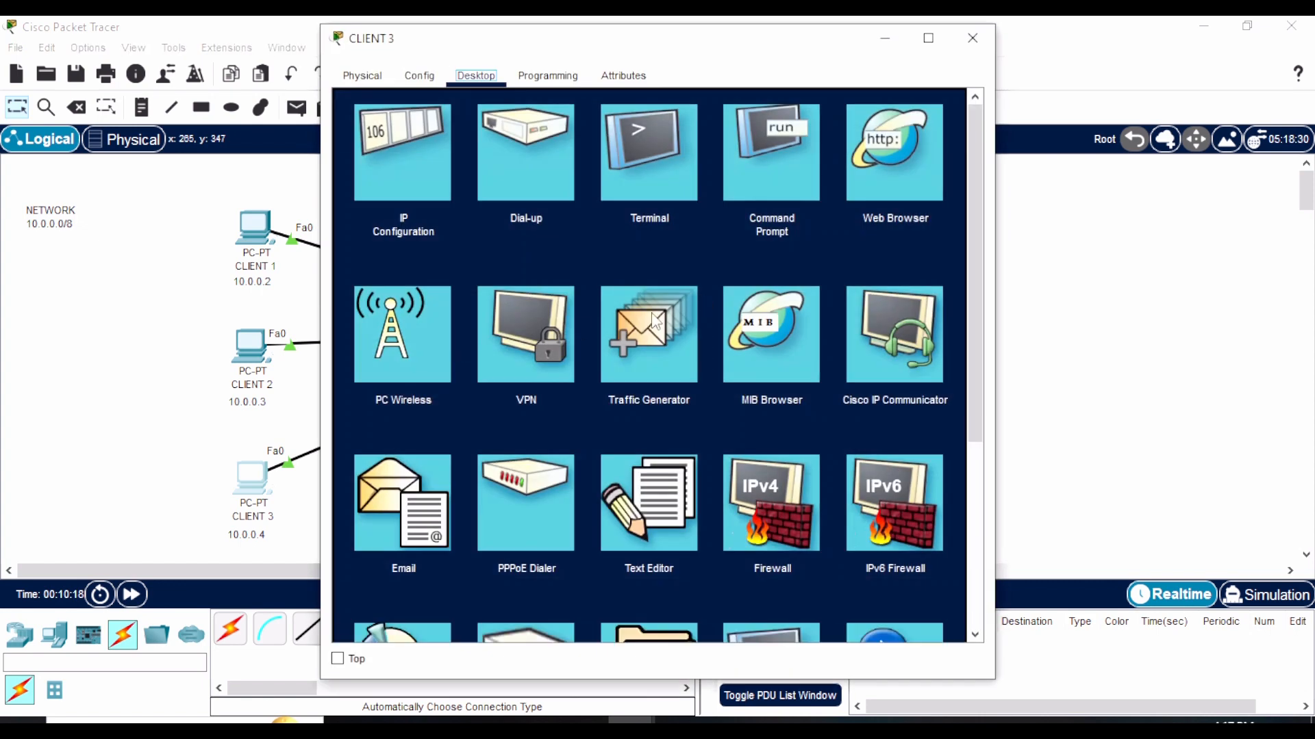
click(403, 491)
click(874, 166)
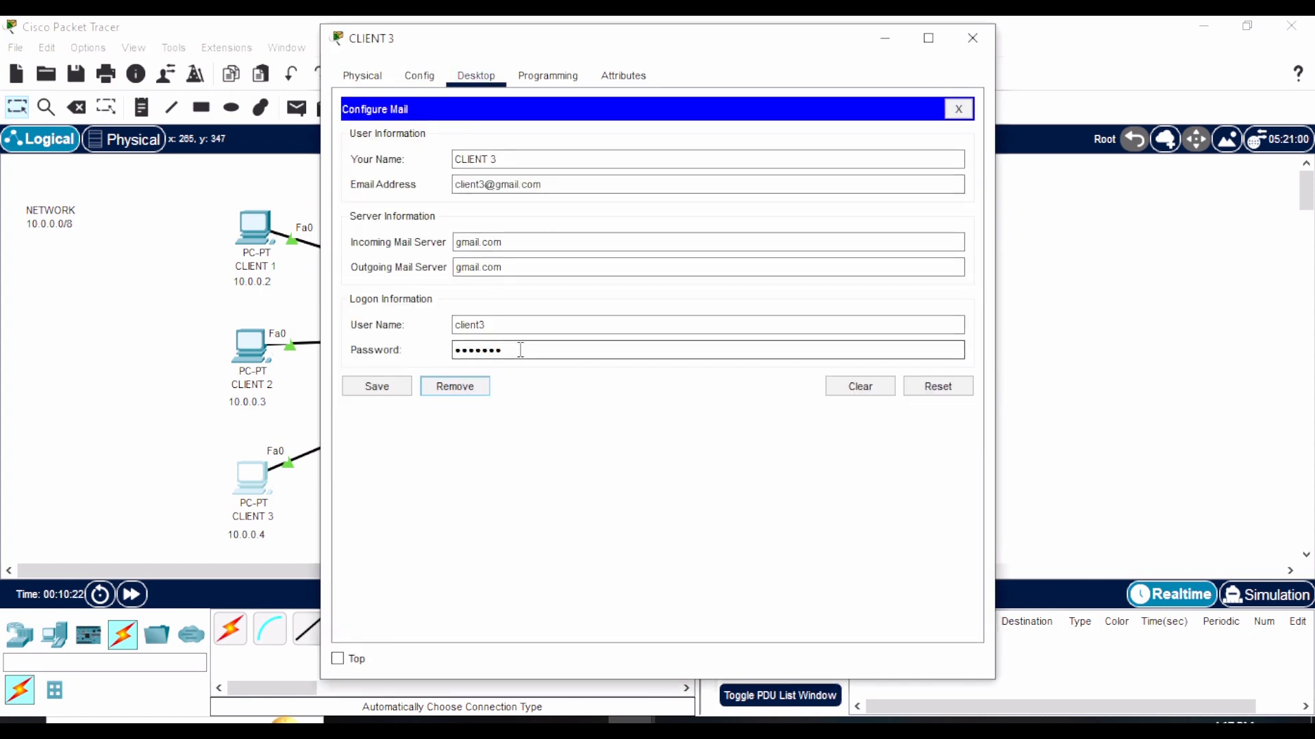
click(974, 34)
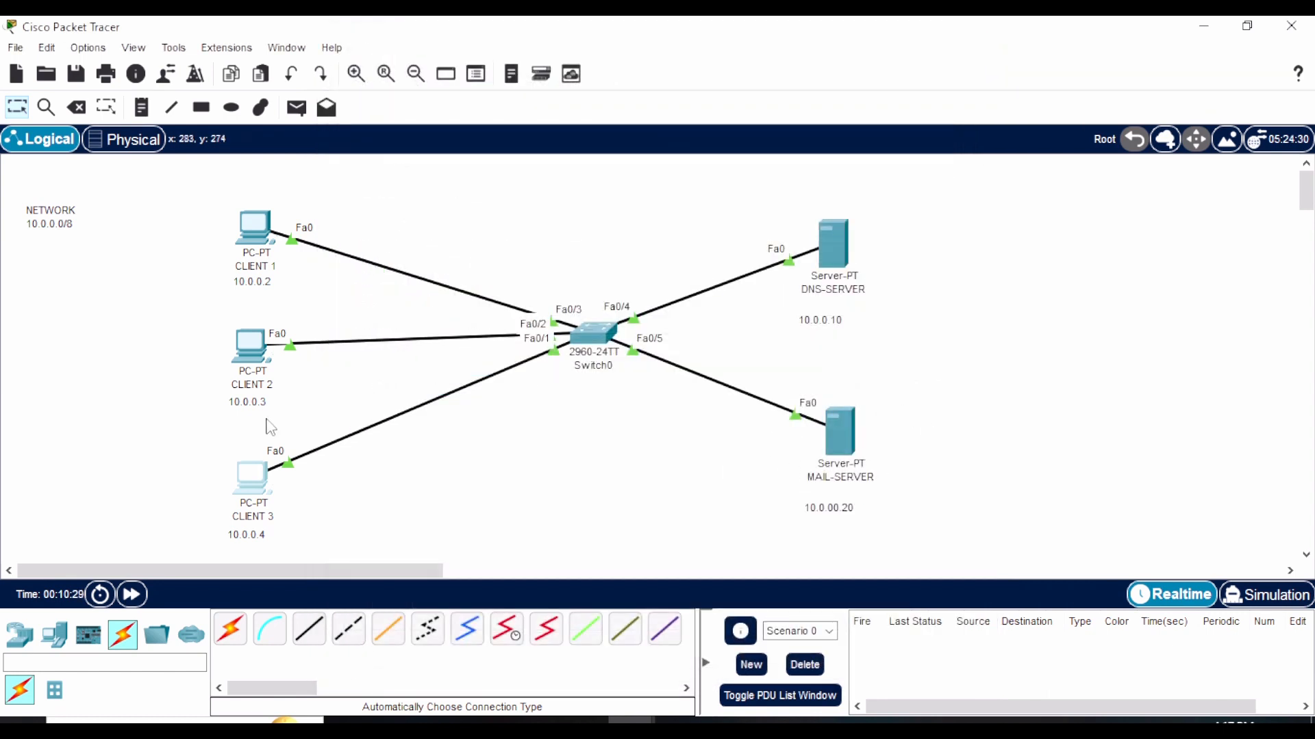
Move the IP address label under DNS-SERVER slightly closer to the device name
mouse_move(854, 462)
click(827, 322)
drag(826, 321, 827, 317)
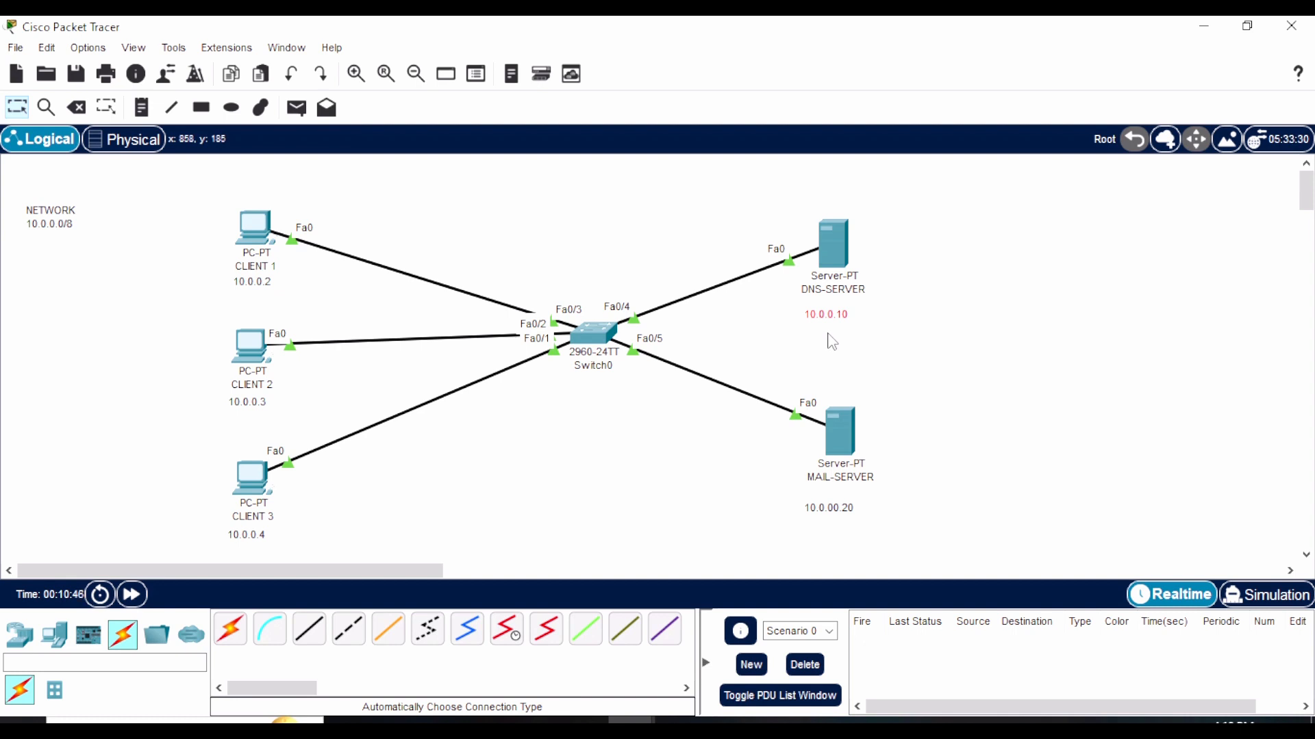
Open the DNS service settings on DNS-SERVER and turn the DNS service on
click(841, 254)
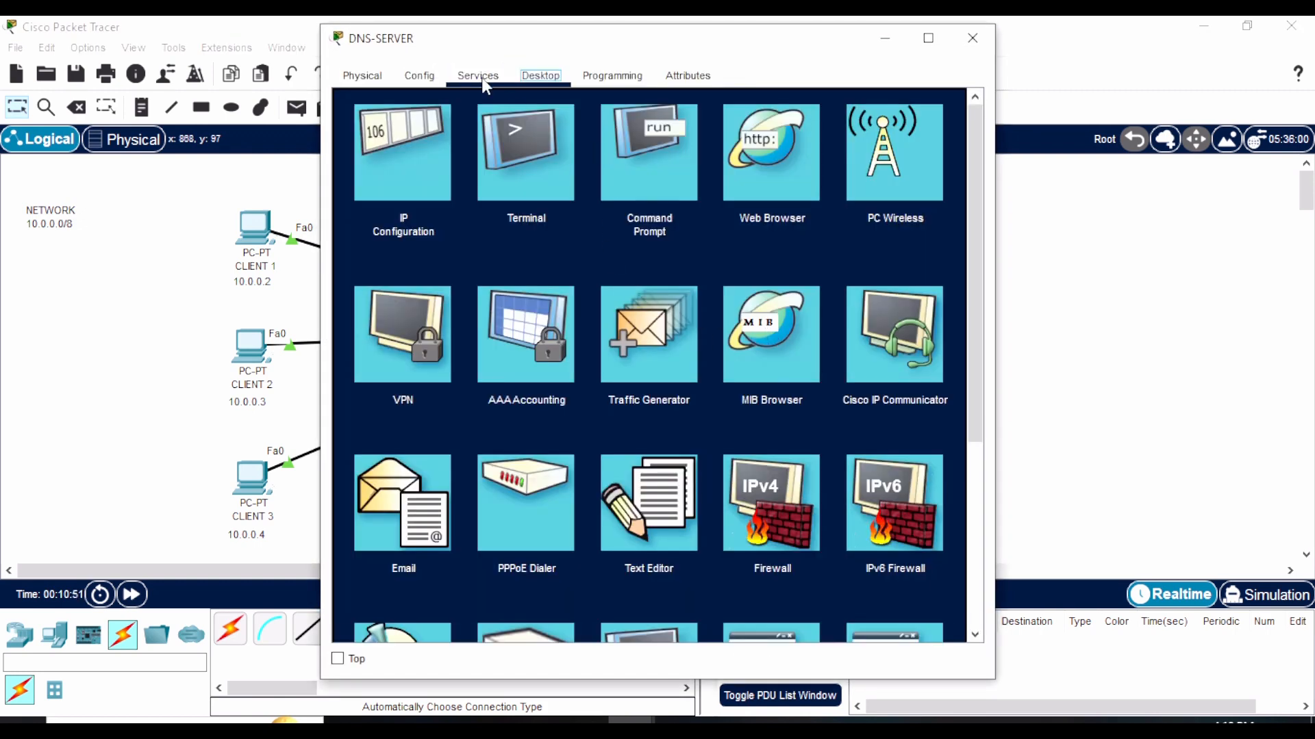
click(482, 80)
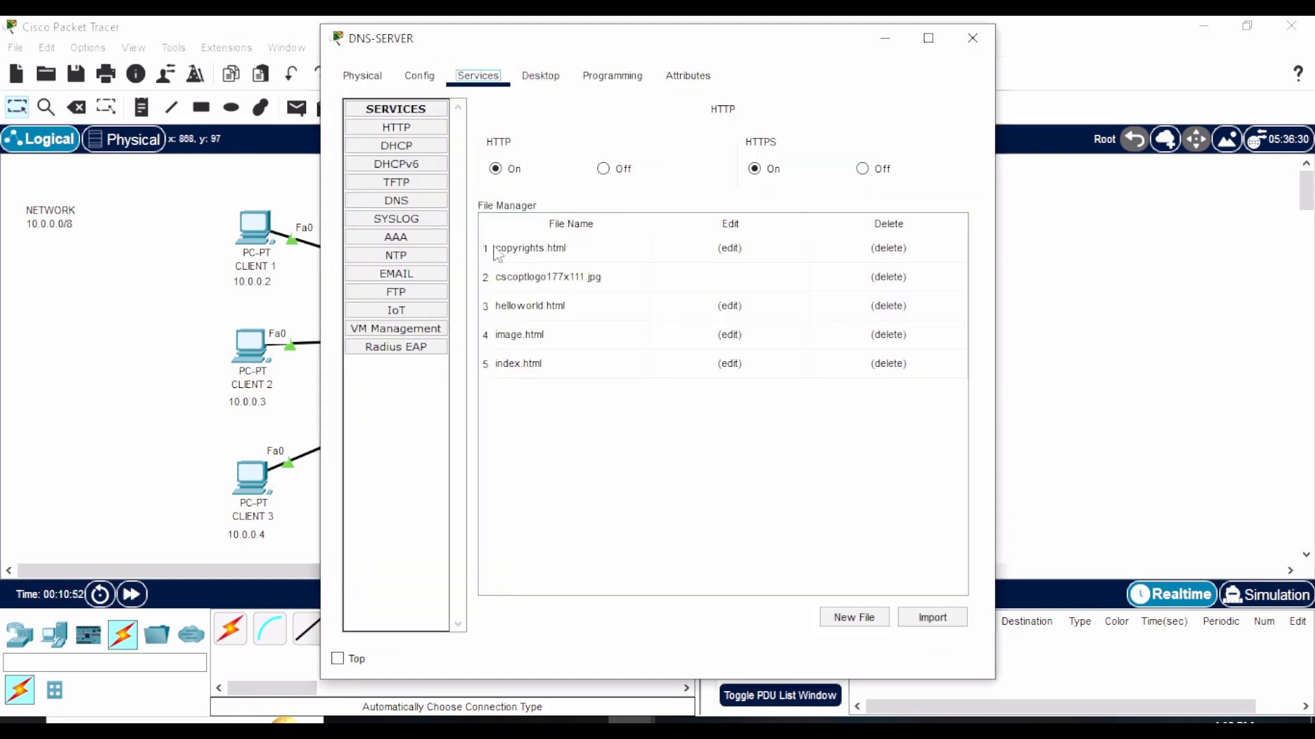
click(403, 206)
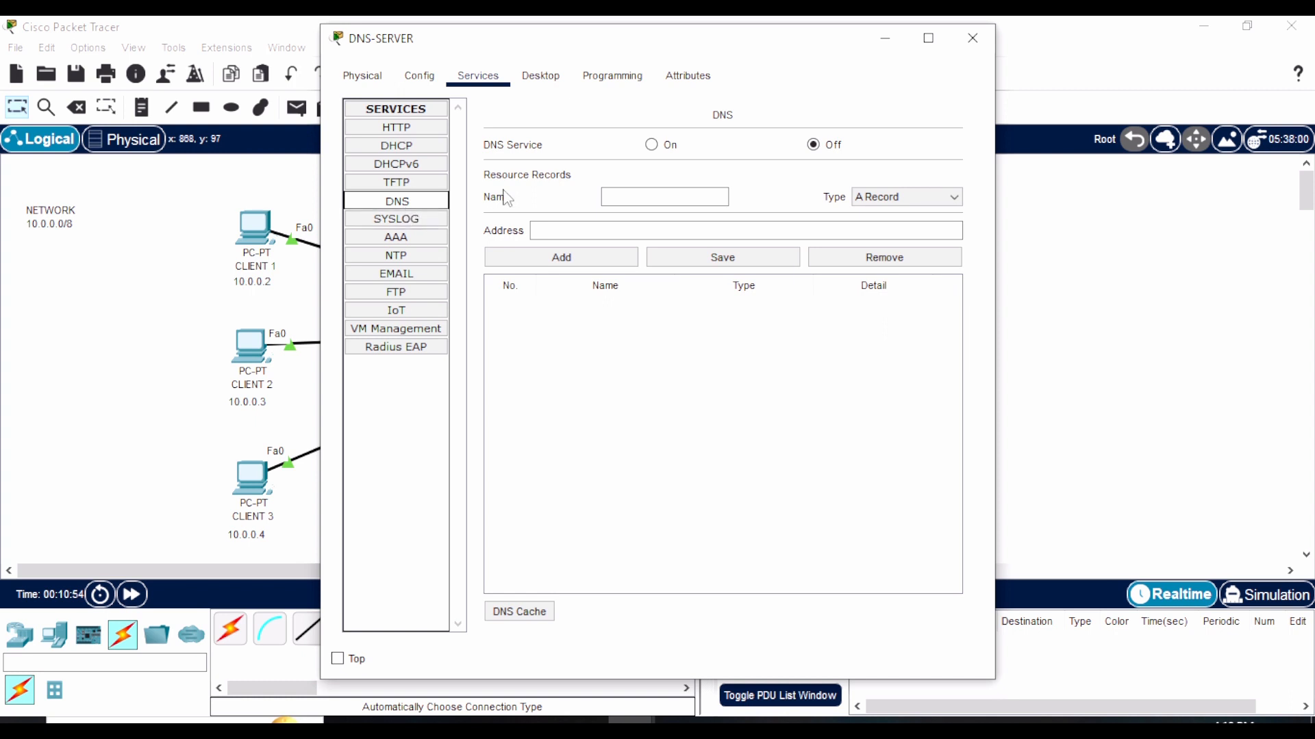
click(637, 190)
click(650, 145)
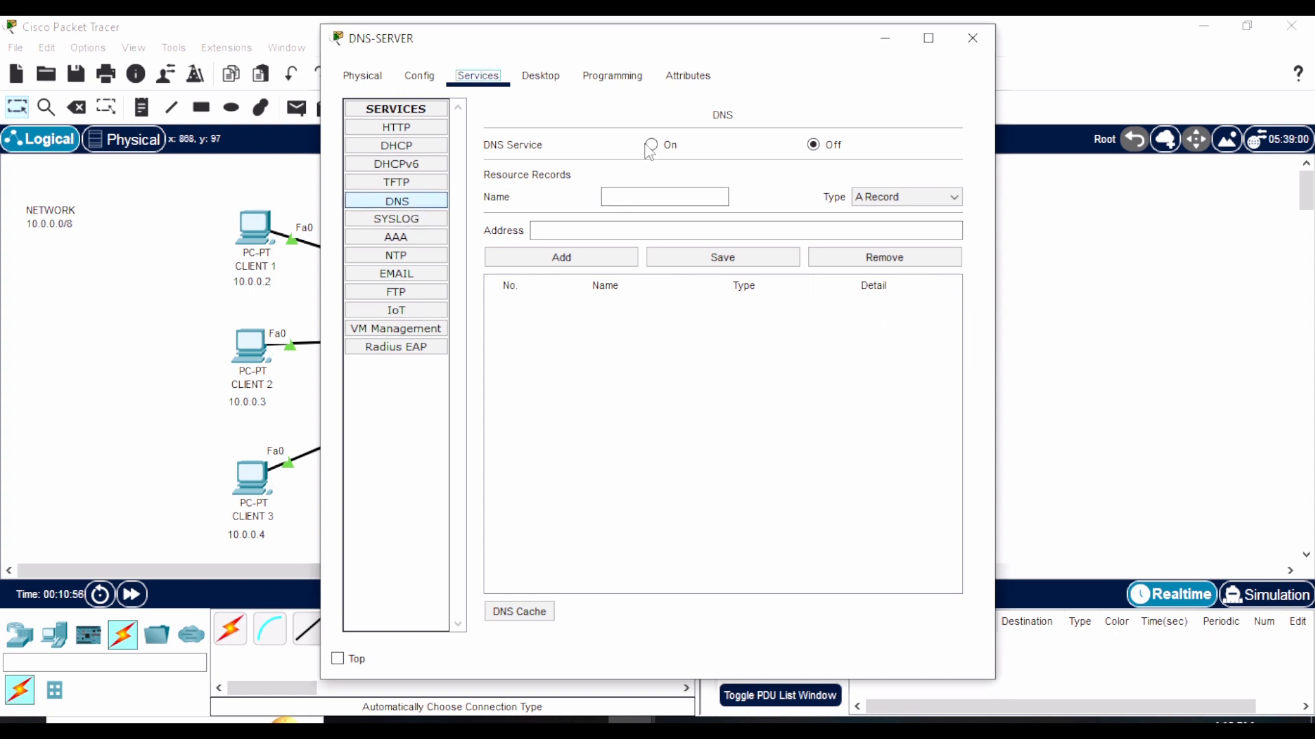
Add an A record on DNS-SERVER that maps the name gmail.com to the address 10.0.0.20
click(638, 199)
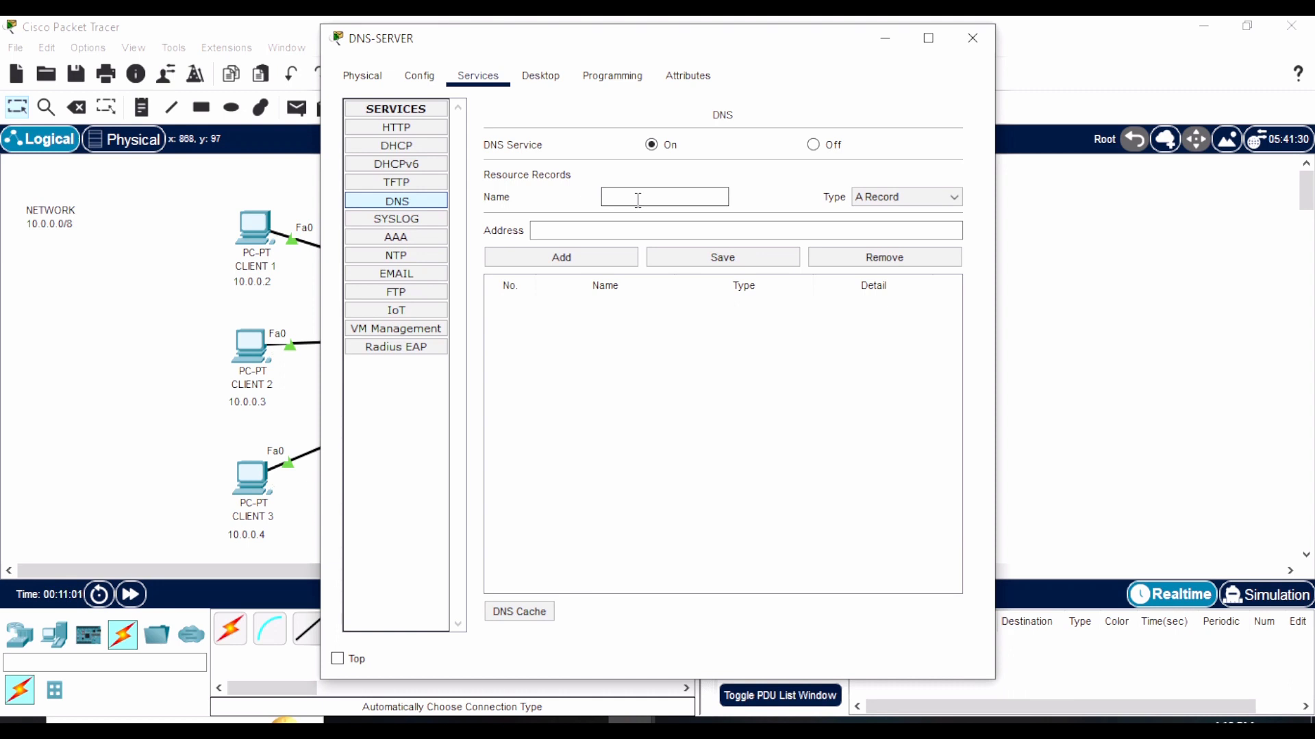
text(gmail.com)
click(621, 229)
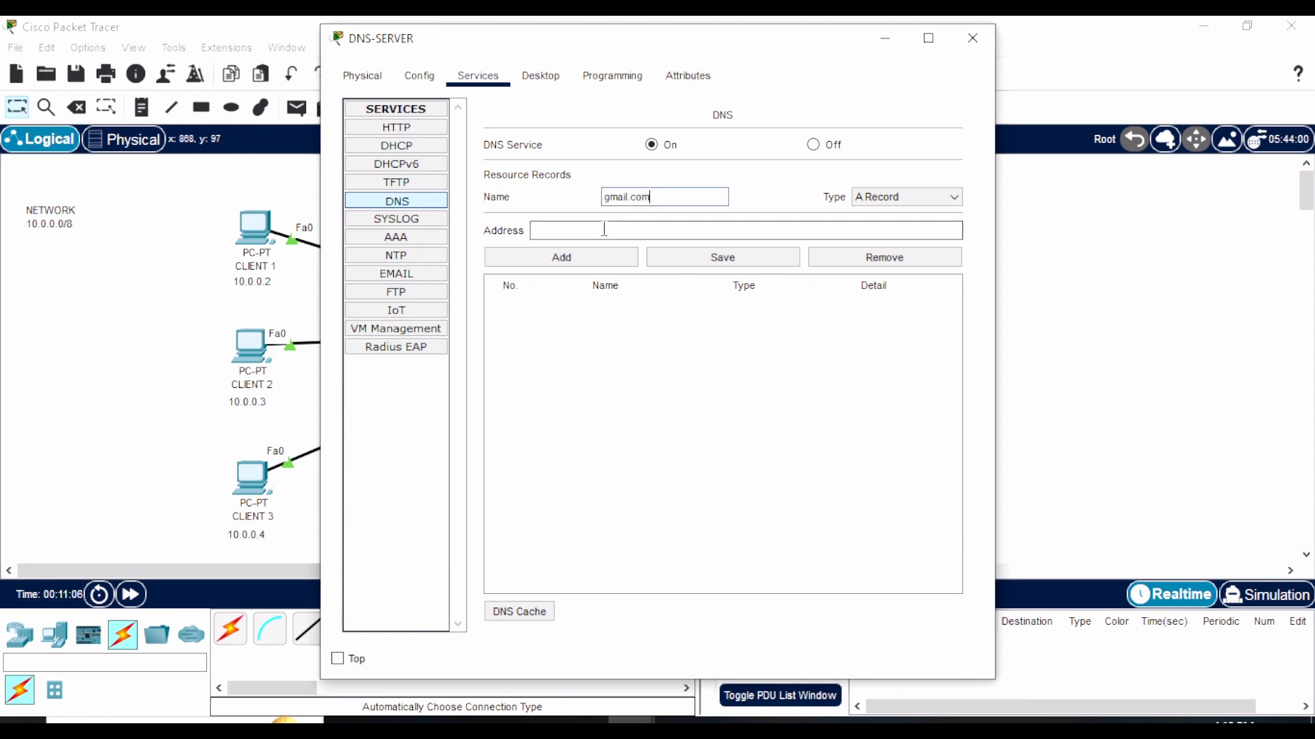
drag(616, 43, 413, 79)
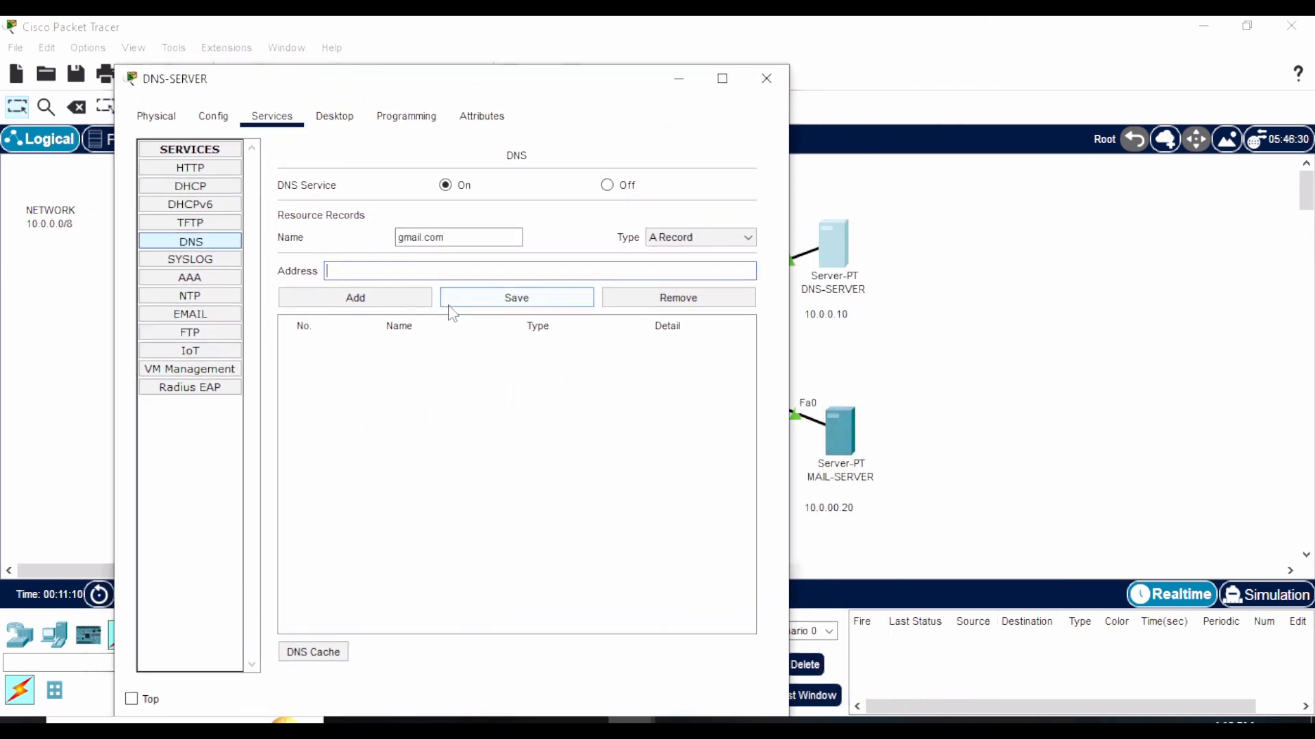
text(10.0.0.20)
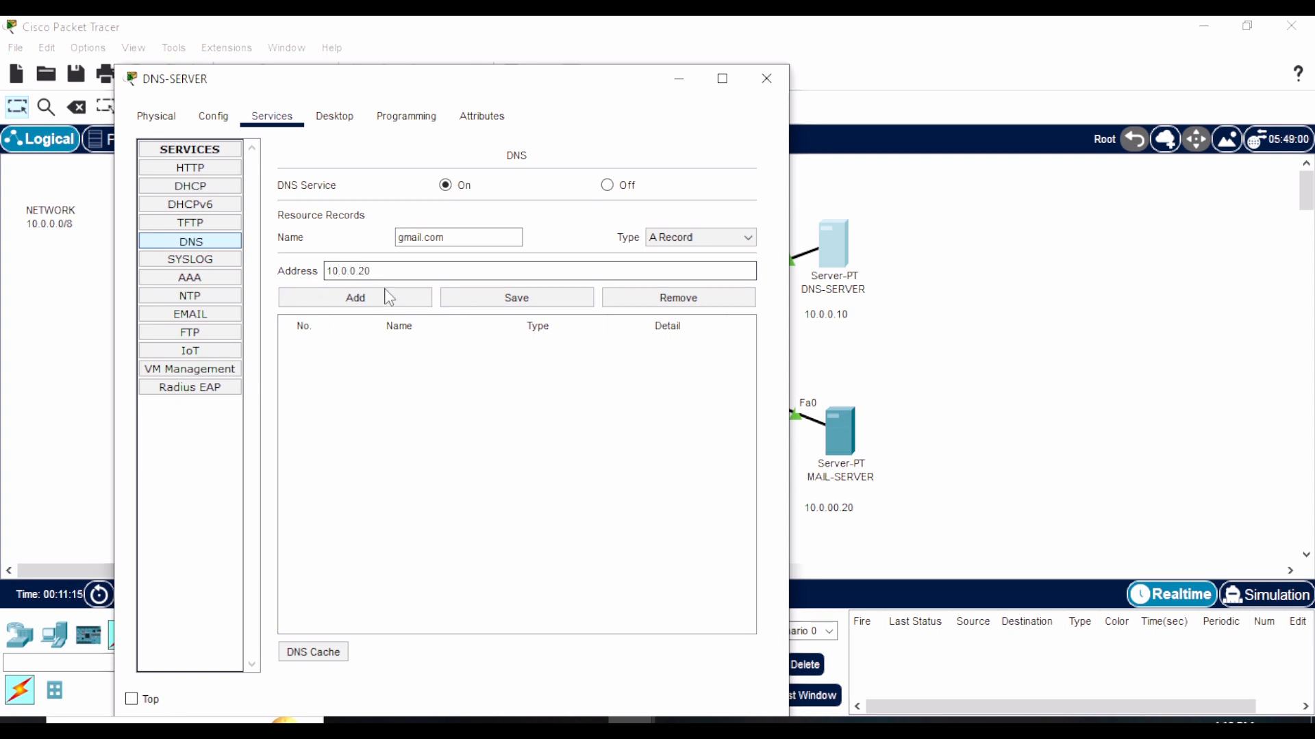
click(387, 297)
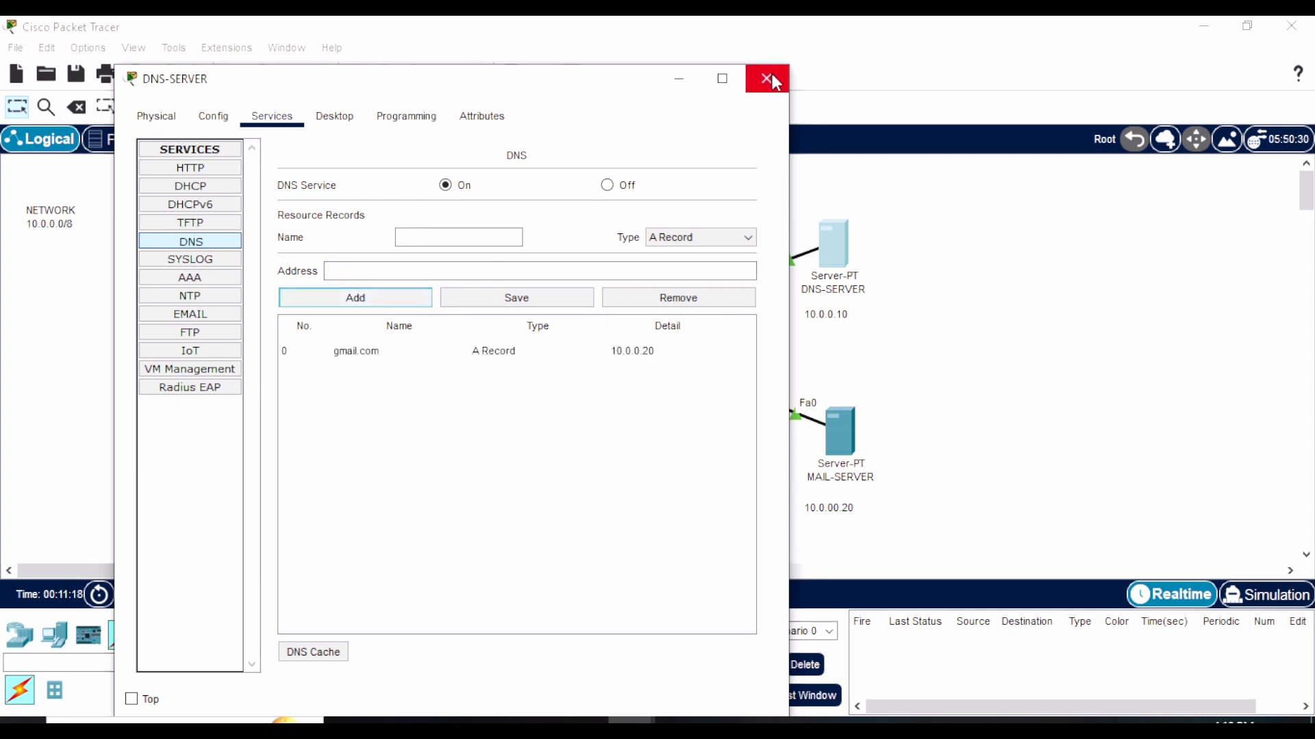
Close the DNS-SERVER window, correct the IP label under MAIL-SERVER to 10.0.0.20 and move it slightly closer to the device name
click(767, 79)
click(830, 512)
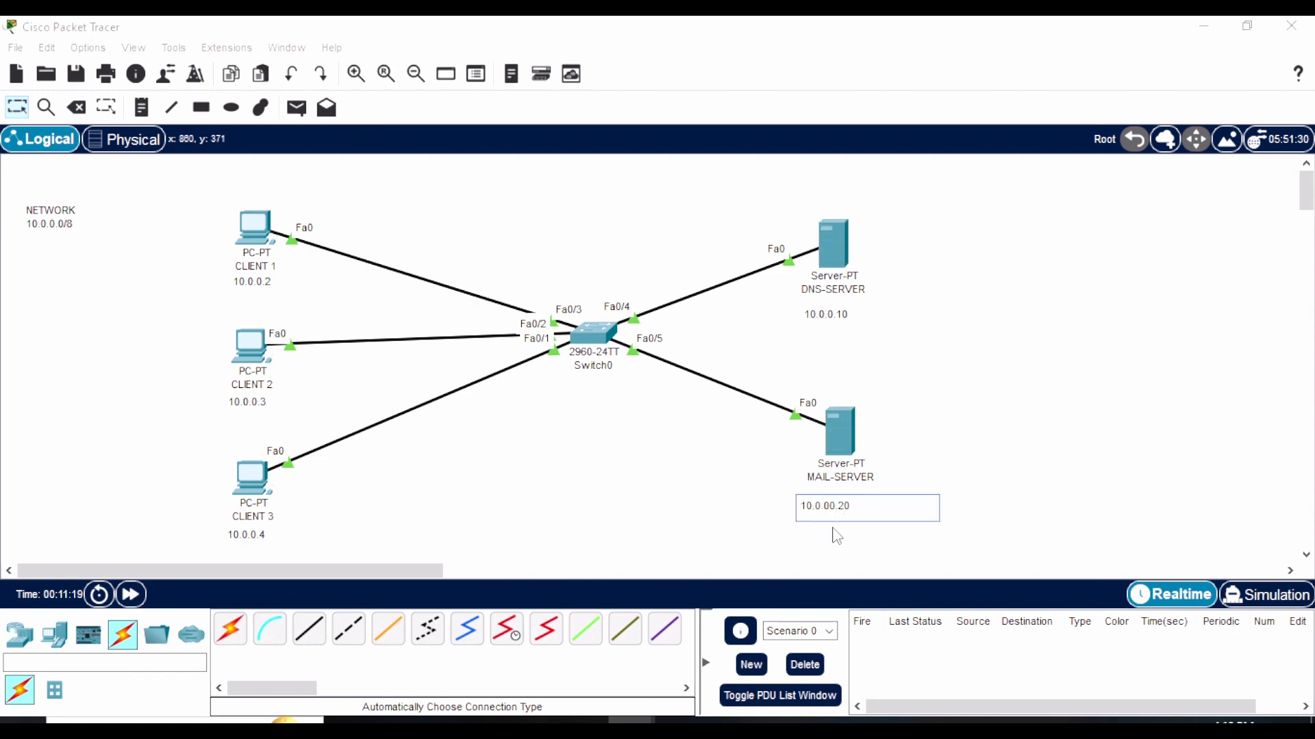
key(BackSpace)
click(637, 504)
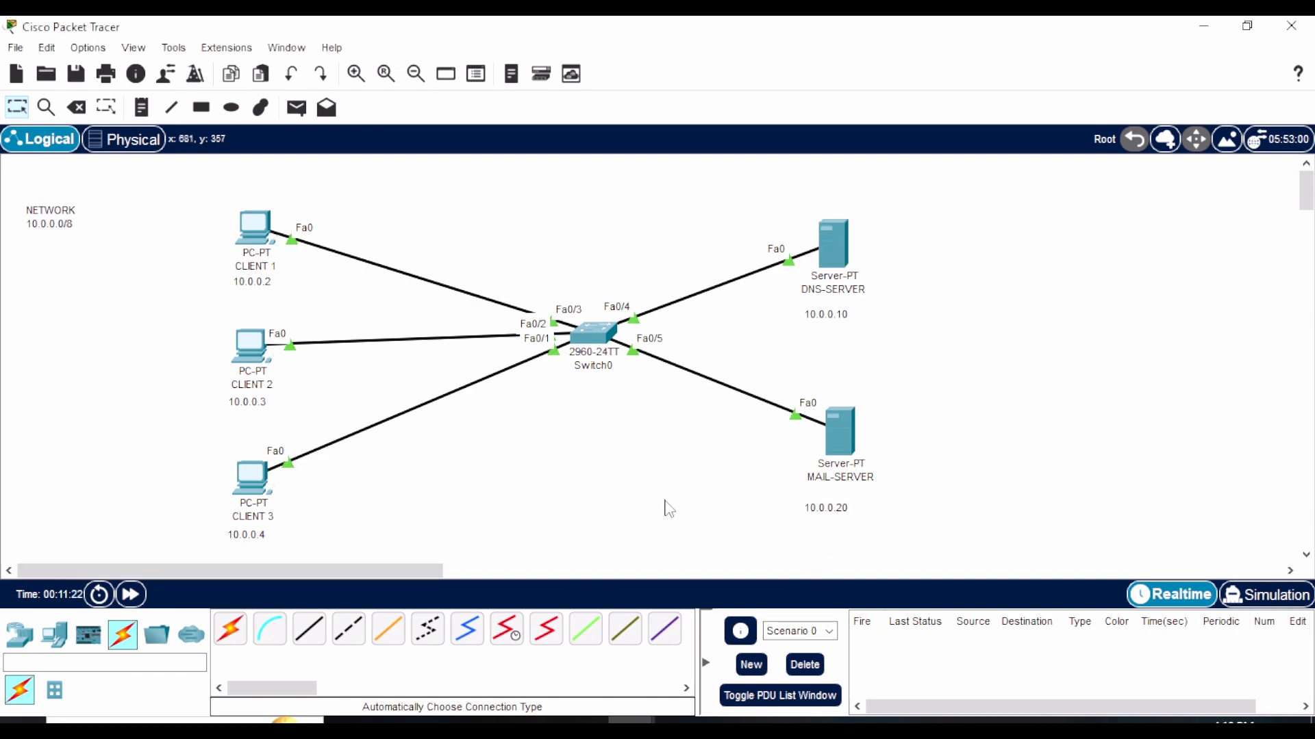
drag(817, 510, 831, 505)
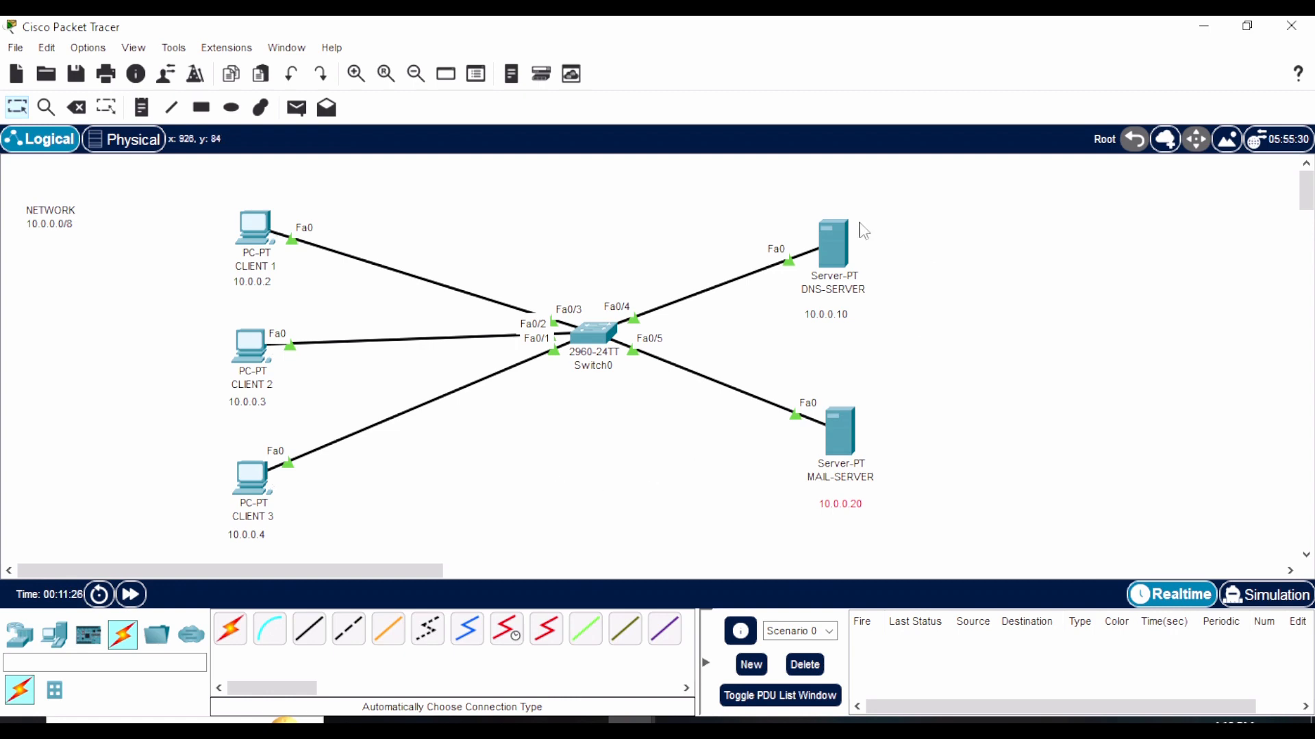
Start a new email on CLIENT 1 and address it to CLIENT 3's mail account
click(257, 231)
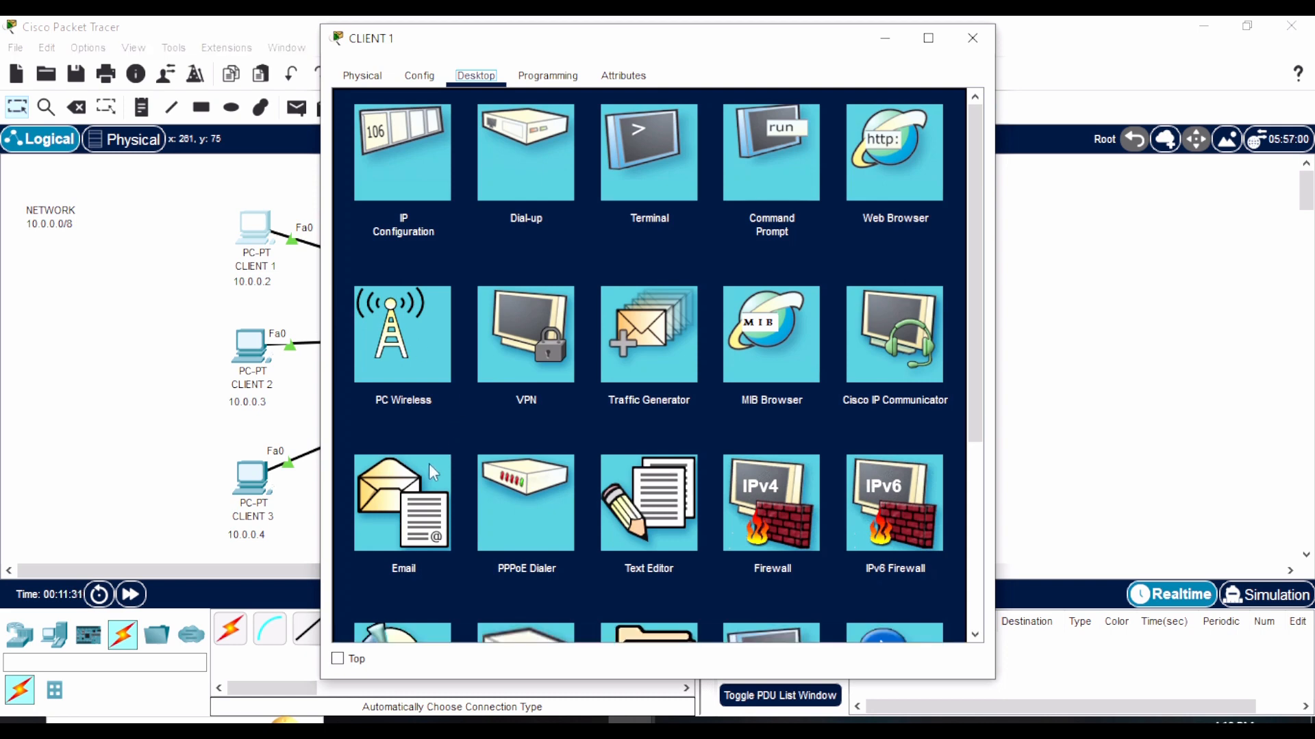
click(402, 490)
click(439, 165)
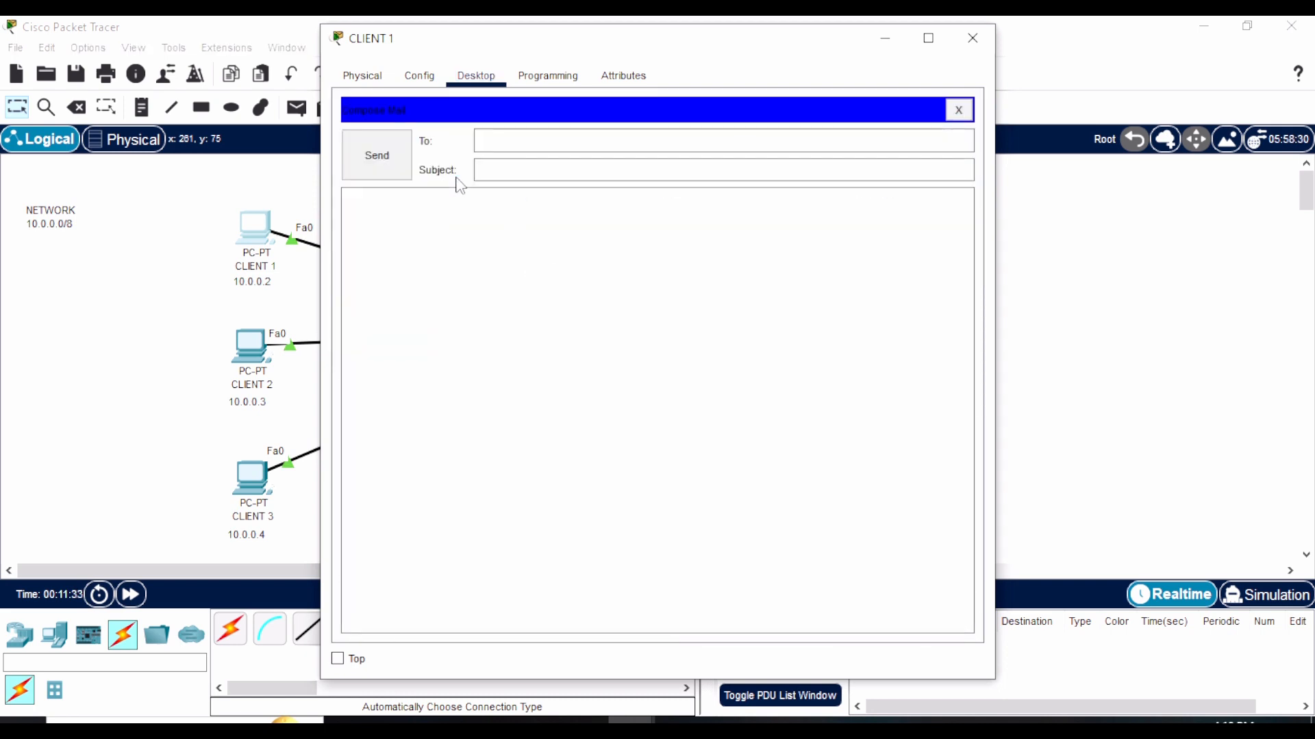
click(501, 143)
text(client3@gmail.com)
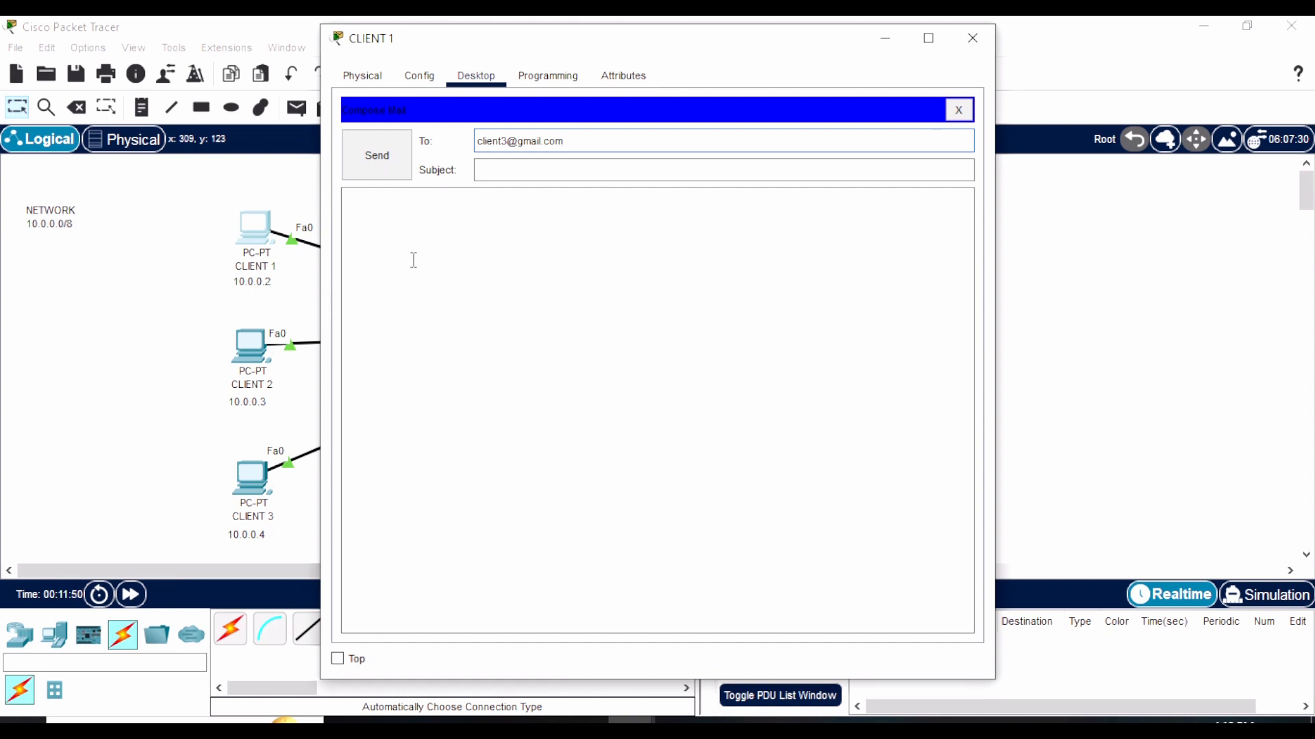
Give the email the subject "Test mail" and the two-line body "Hi, this mail is sent to client3."
click(536, 172)
text(T)
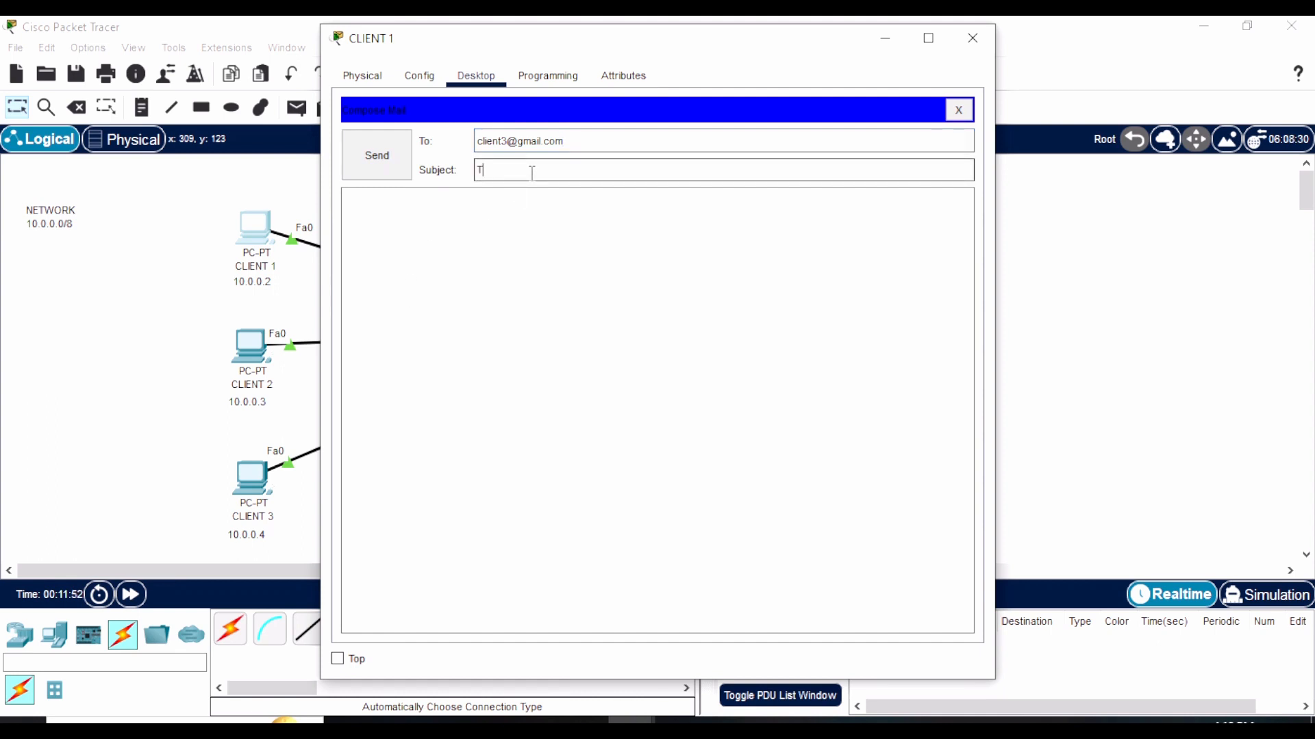
text(est mail)
click(440, 198)
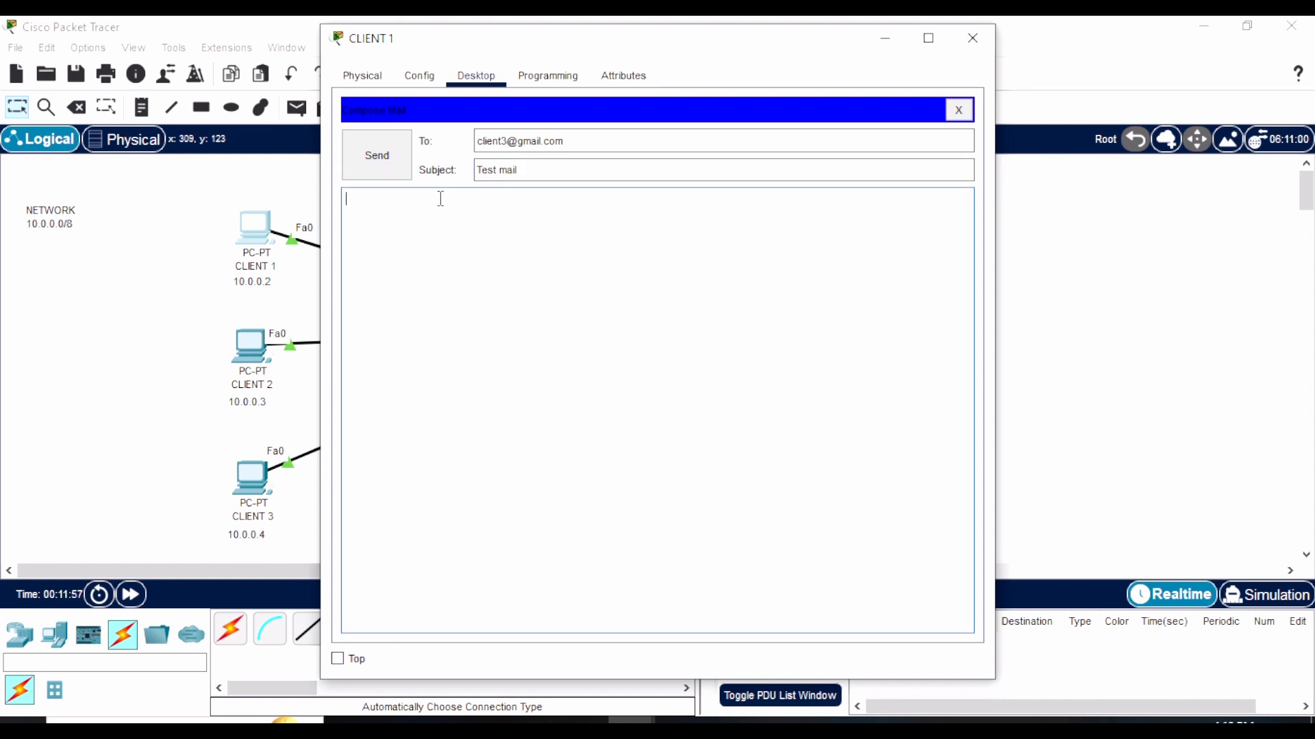
text(Hi, thi)
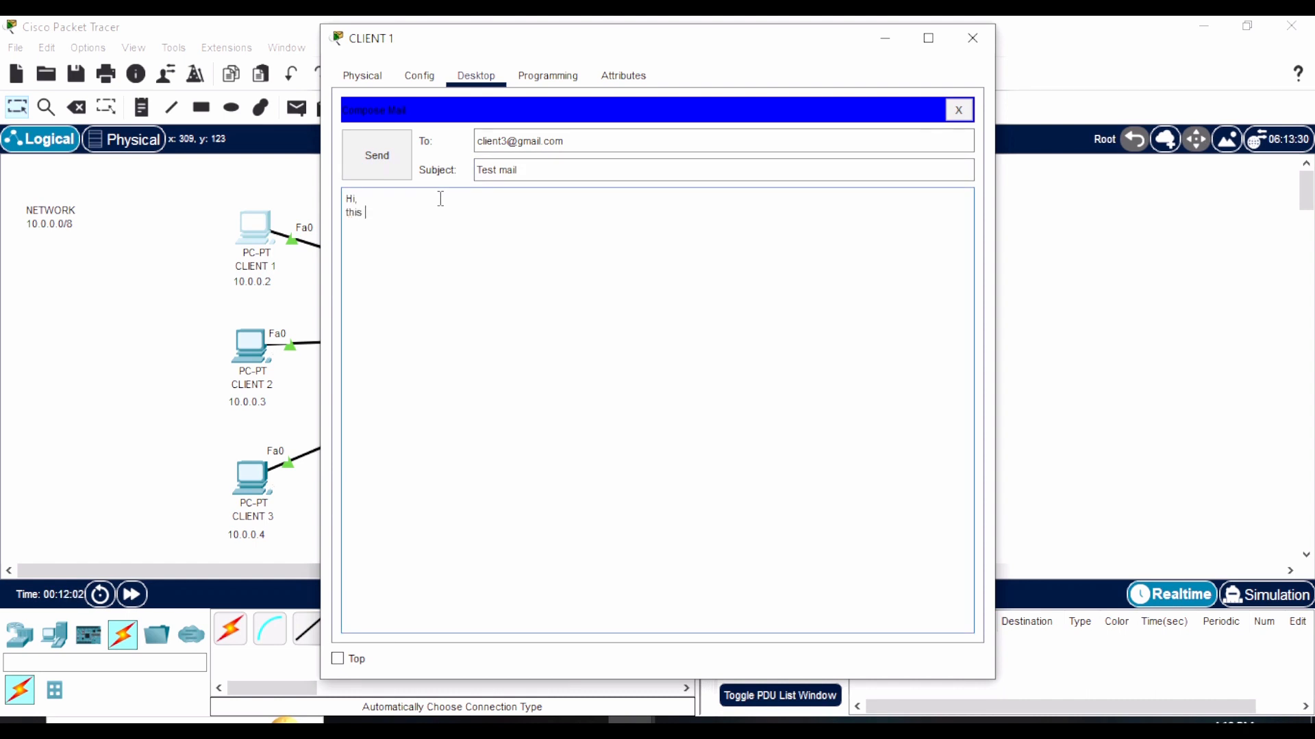
text(s mail is sent to client3.)
Send the test mail from CLIENT 1, check the sending status and close the device window
click(385, 165)
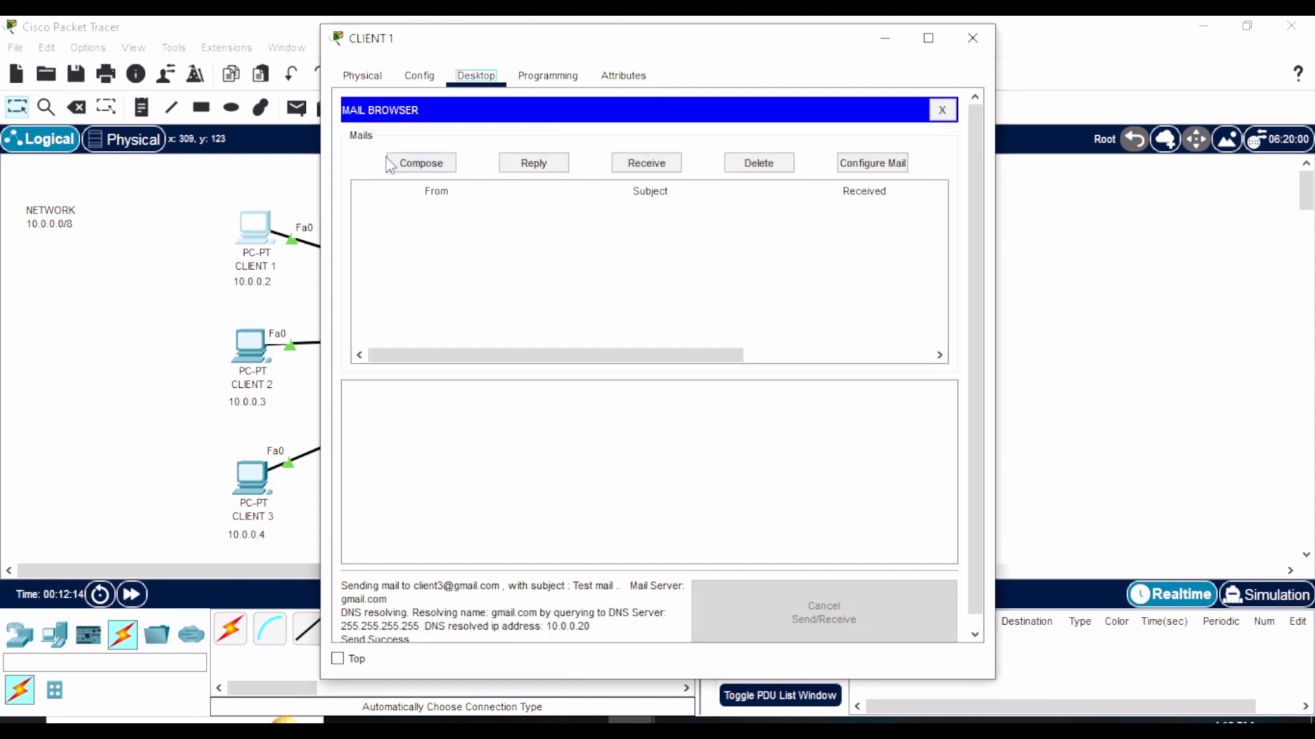
scroll(433, 543, down, 1)
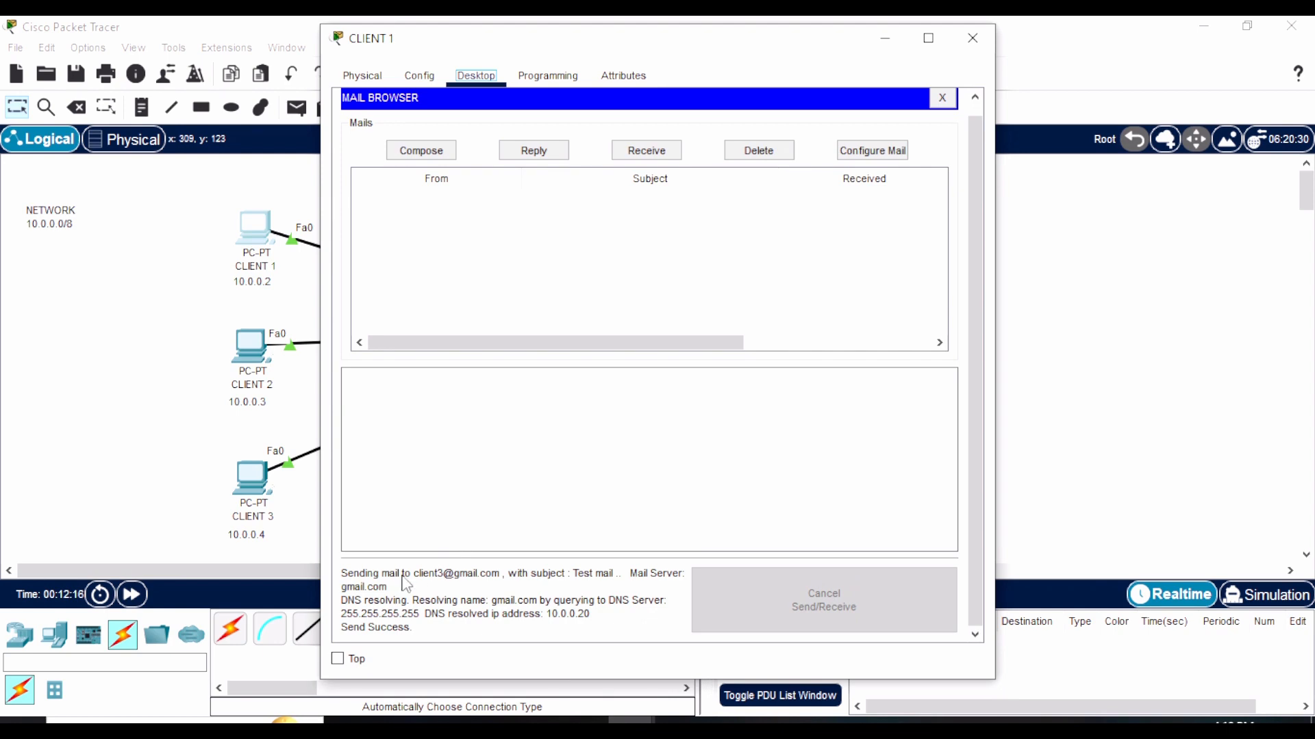
click(363, 577)
click(972, 37)
Receive the mail on CLIENT 3 and open the "Test mail" message from CLIENT 1
click(255, 480)
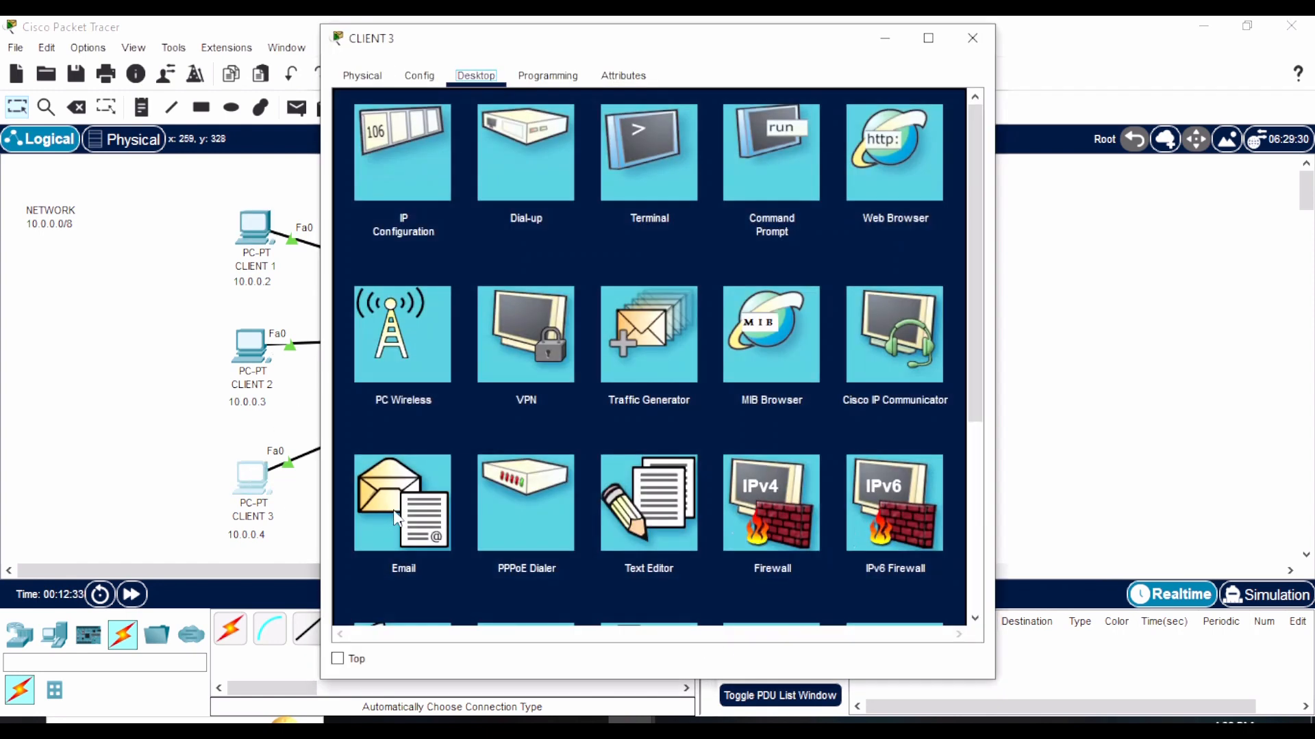
click(400, 517)
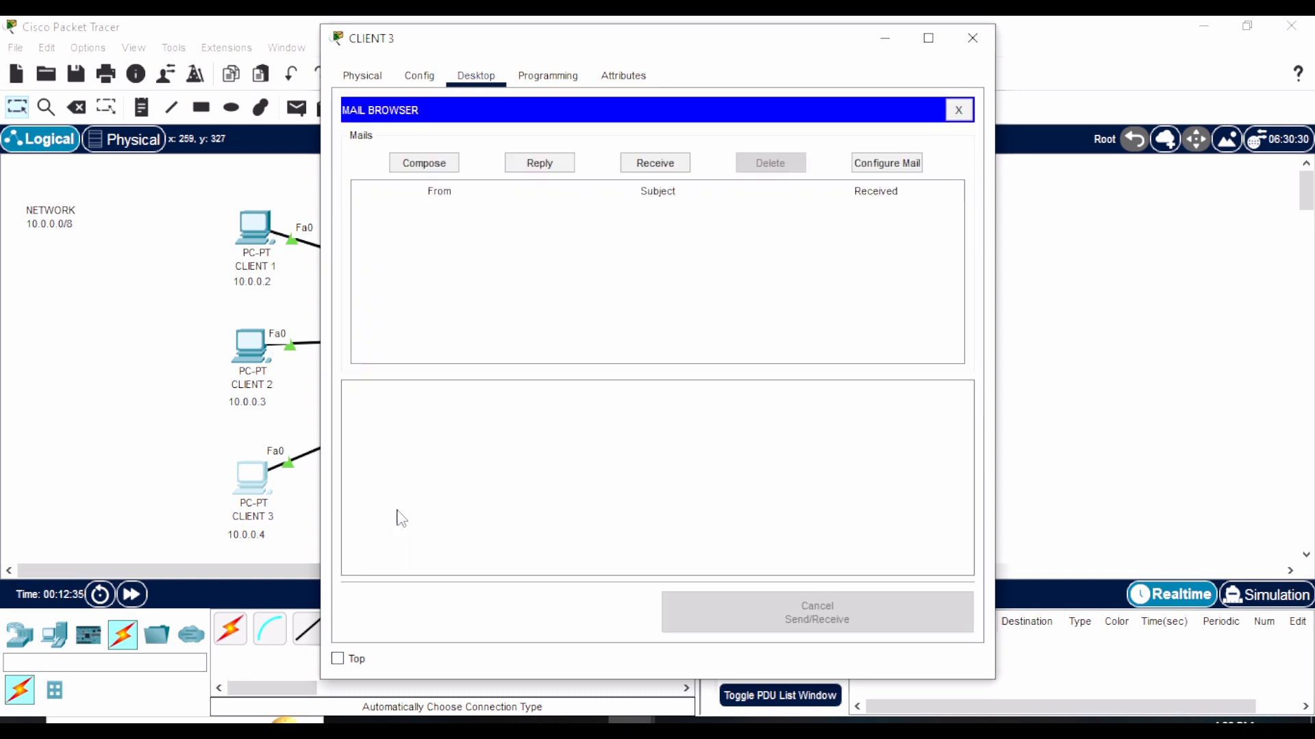
click(652, 164)
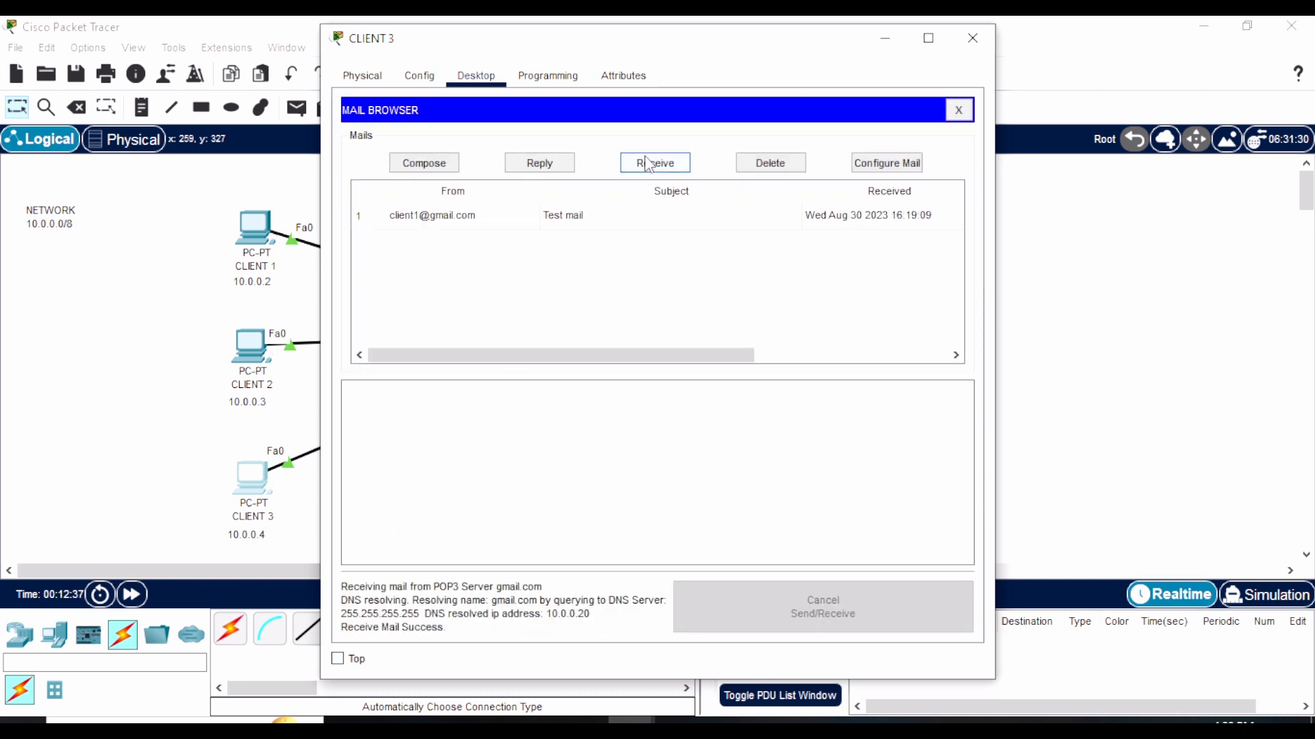
click(425, 215)
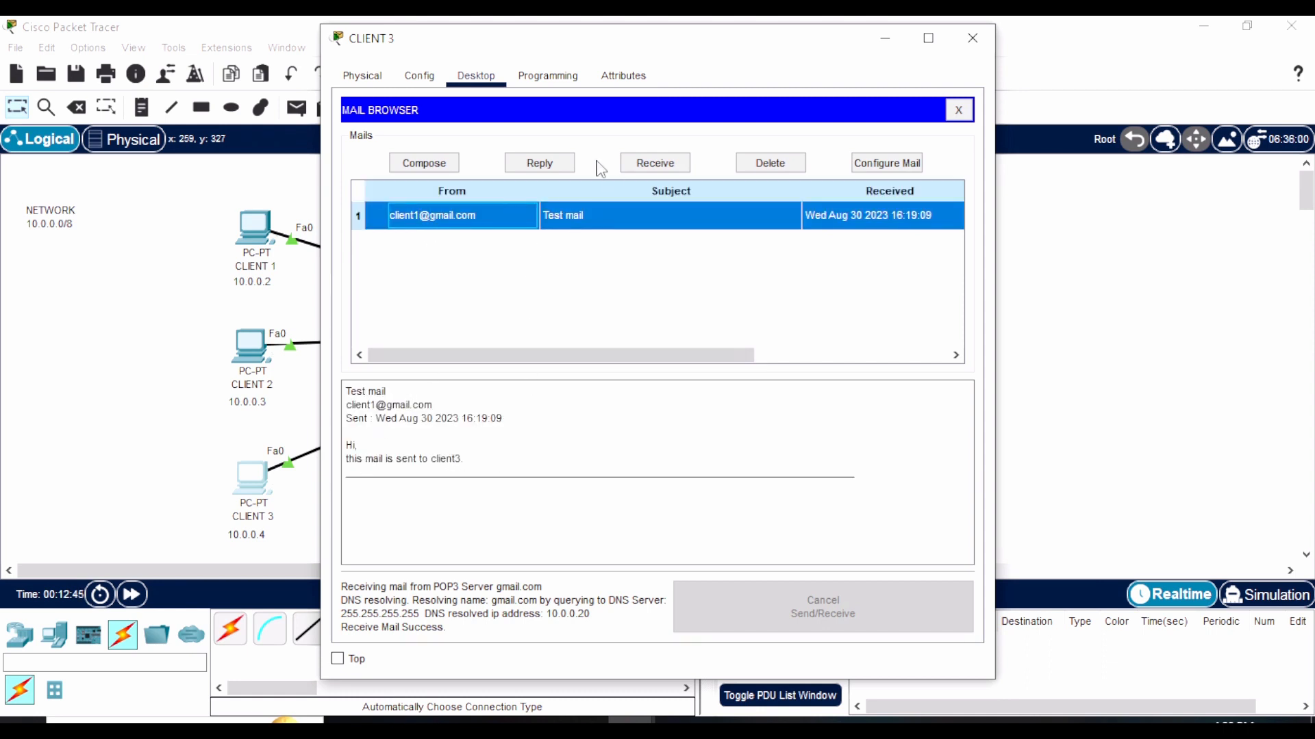
Start a reply to the "Test mail" message on CLIENT 3, ready for text above the quoted mail
click(548, 164)
click(504, 172)
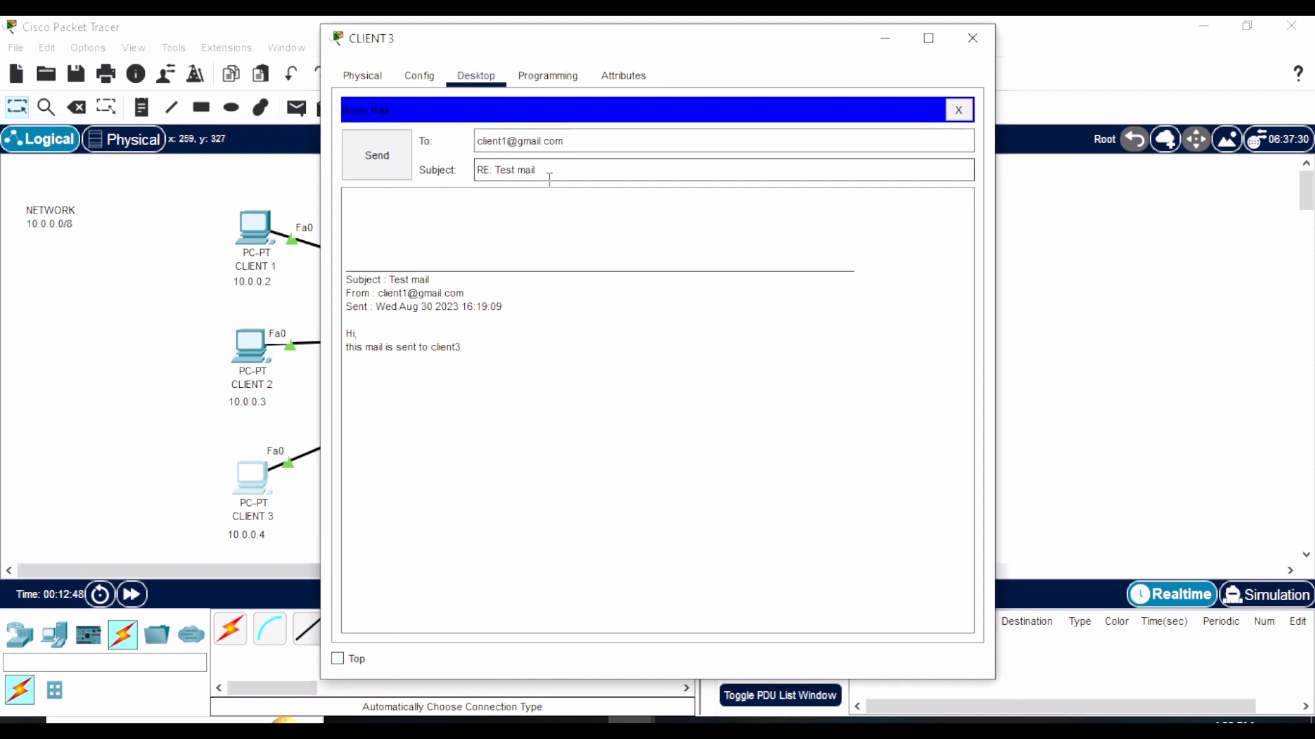
click(436, 225)
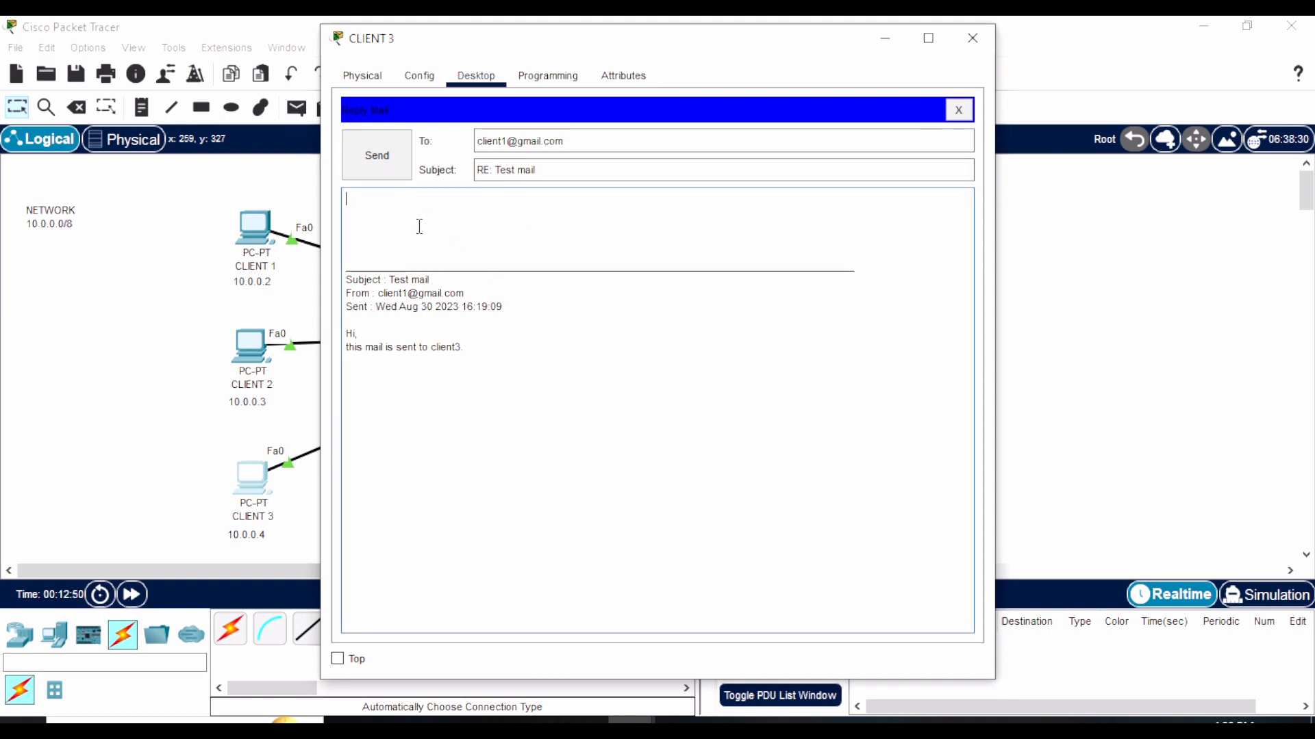
text(I got you)
key(BackSpace)
key(BackSpace)
key(BackSpace)
key(BackSpace)
key(BackSpace)
key(BackSpace)
key(BackSpace)
key(BackSpace)
Write "Congratulations, I've got your mail" on two lines as the reply, send it and minimize the CLIENT 3 window
text(Congtra)
key(Return)
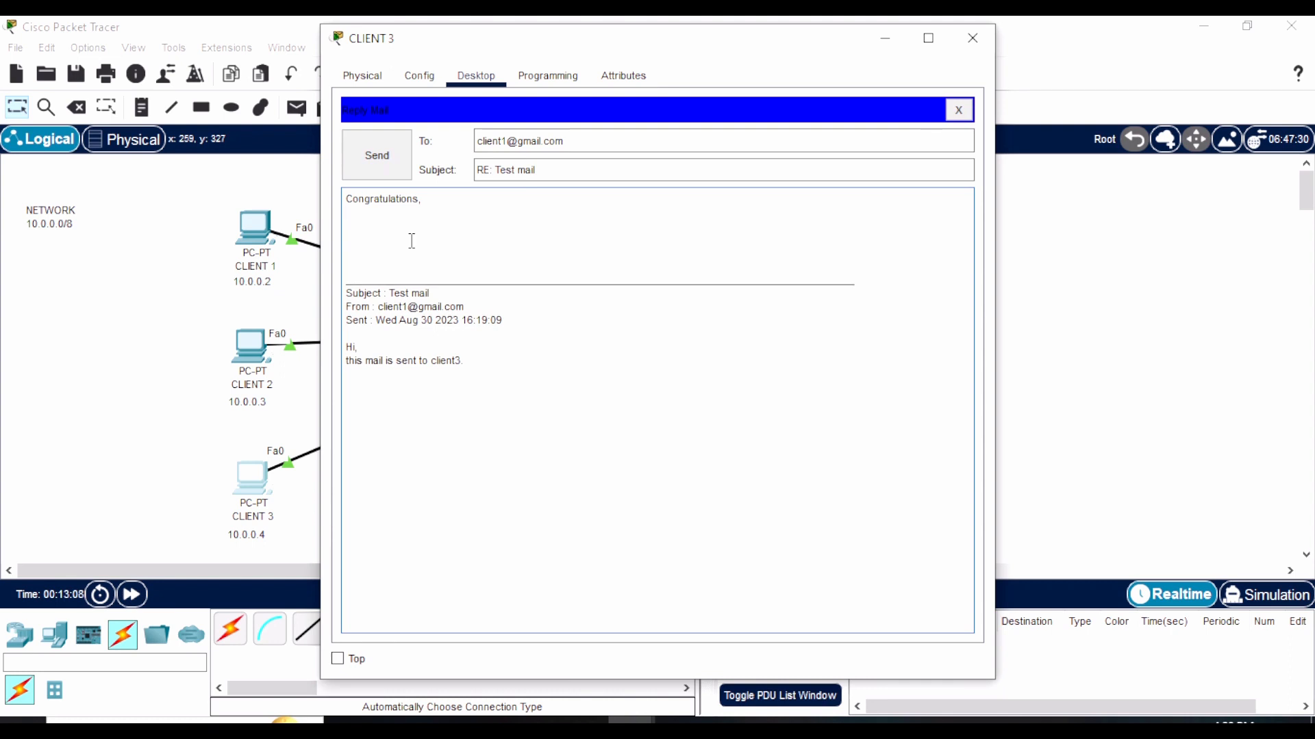
text(I've got your mail)
drag(442, 218, 319, 193)
click(380, 158)
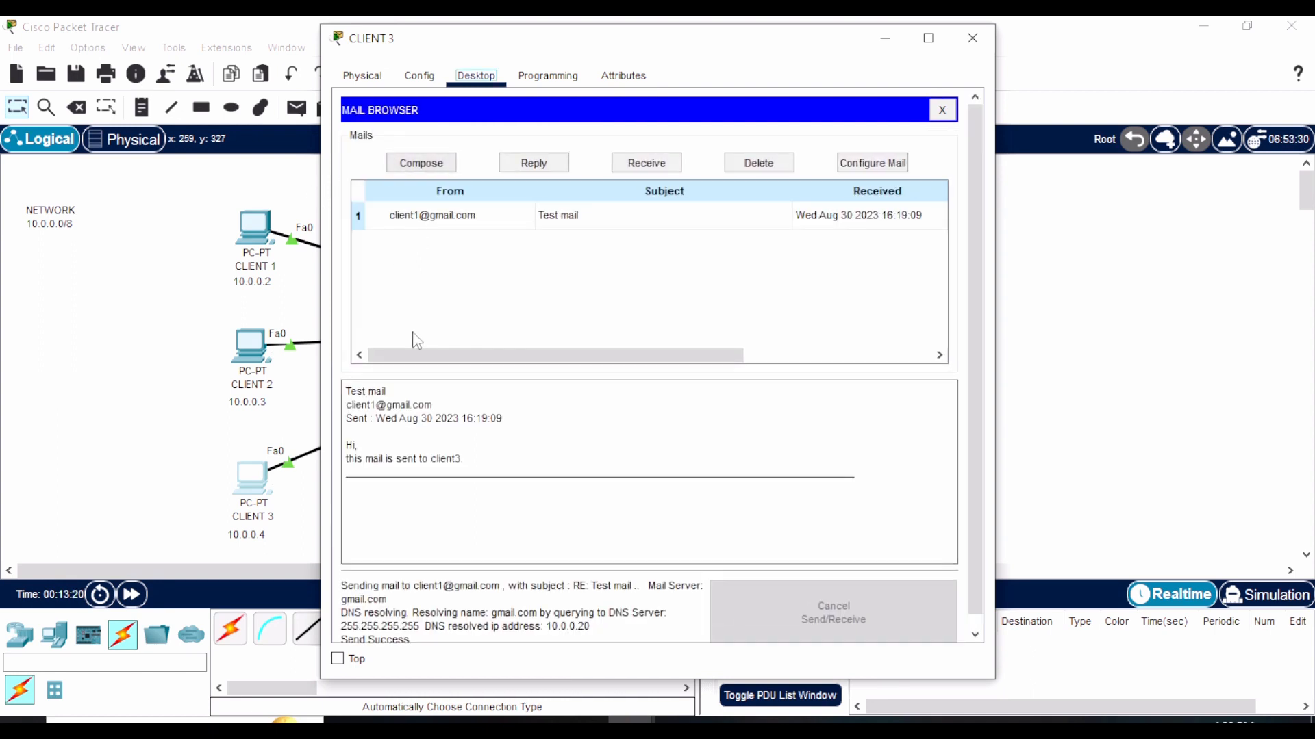
click(885, 39)
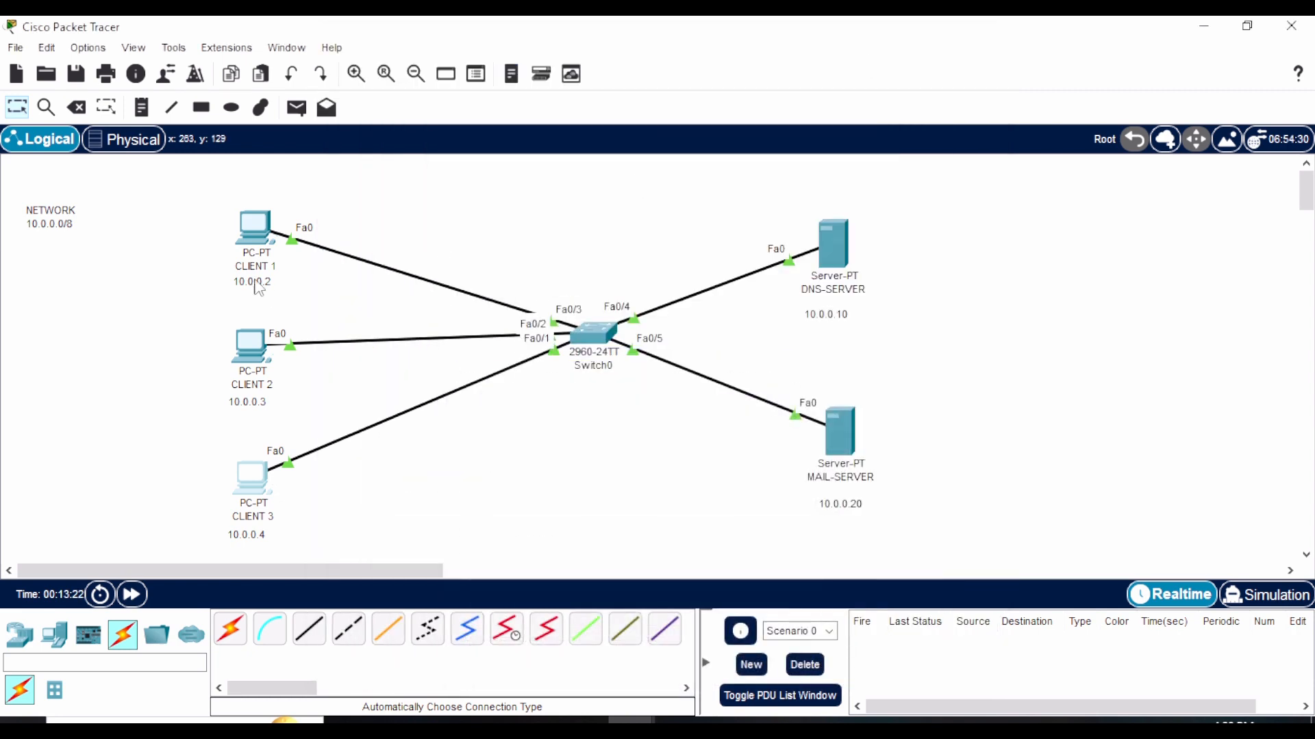
Receive the mail on CLIENT 1 and open the "RE: Test mail" message from CLIENT 3
click(257, 240)
click(431, 520)
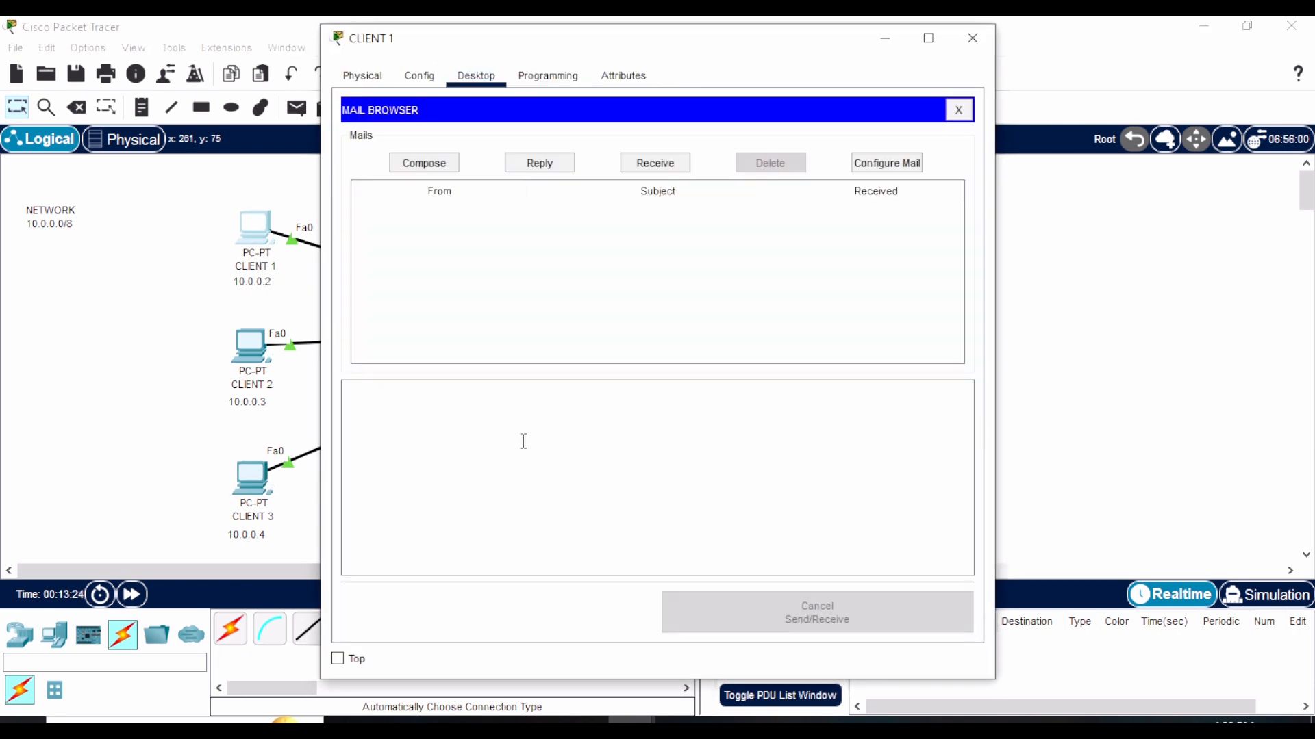
click(654, 166)
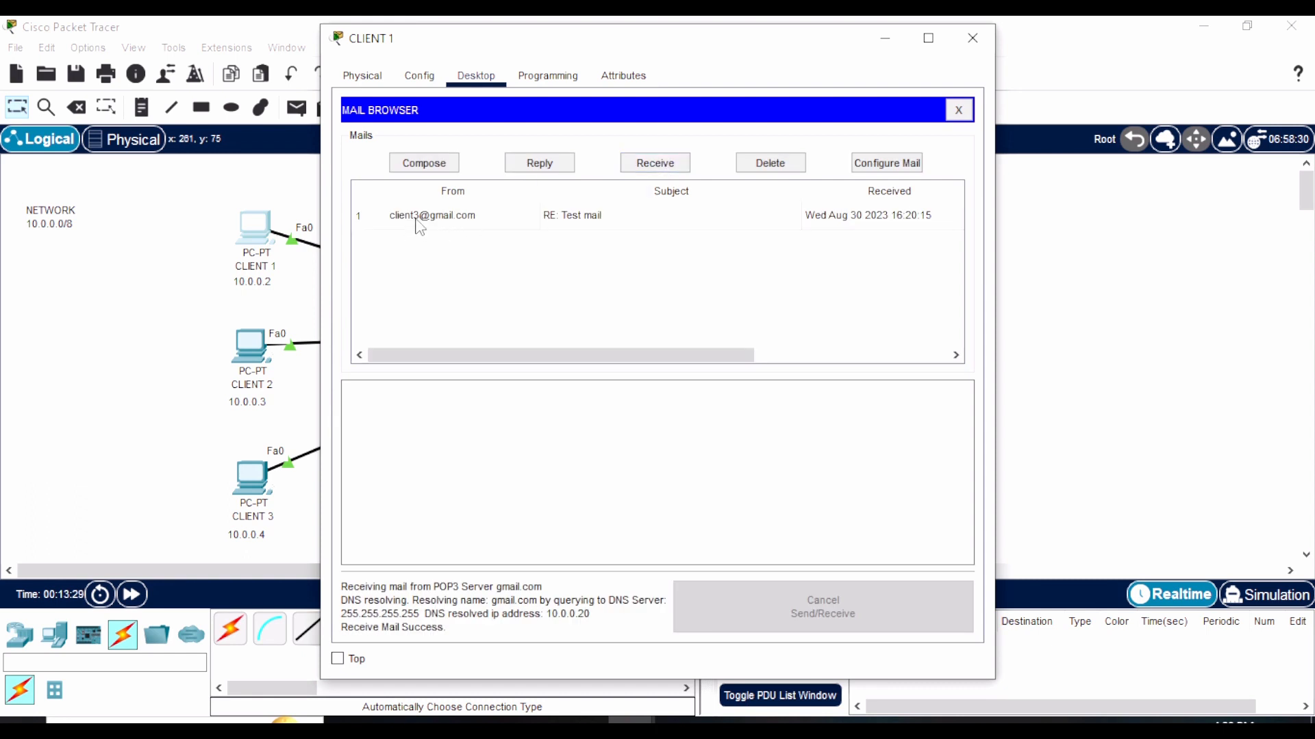
click(441, 217)
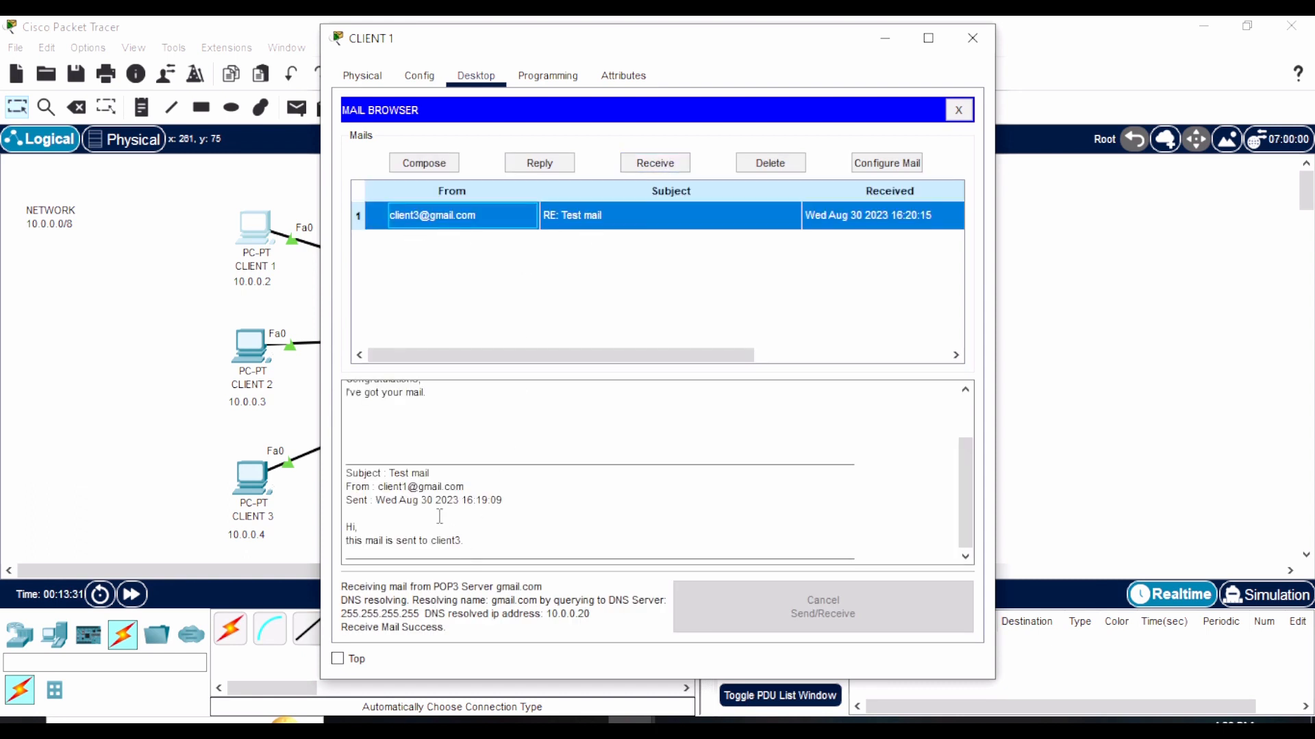
Read the reply text from its beginning and close the CLIENT 1 window
scroll(438, 413, up, 2)
drag(440, 460, 333, 449)
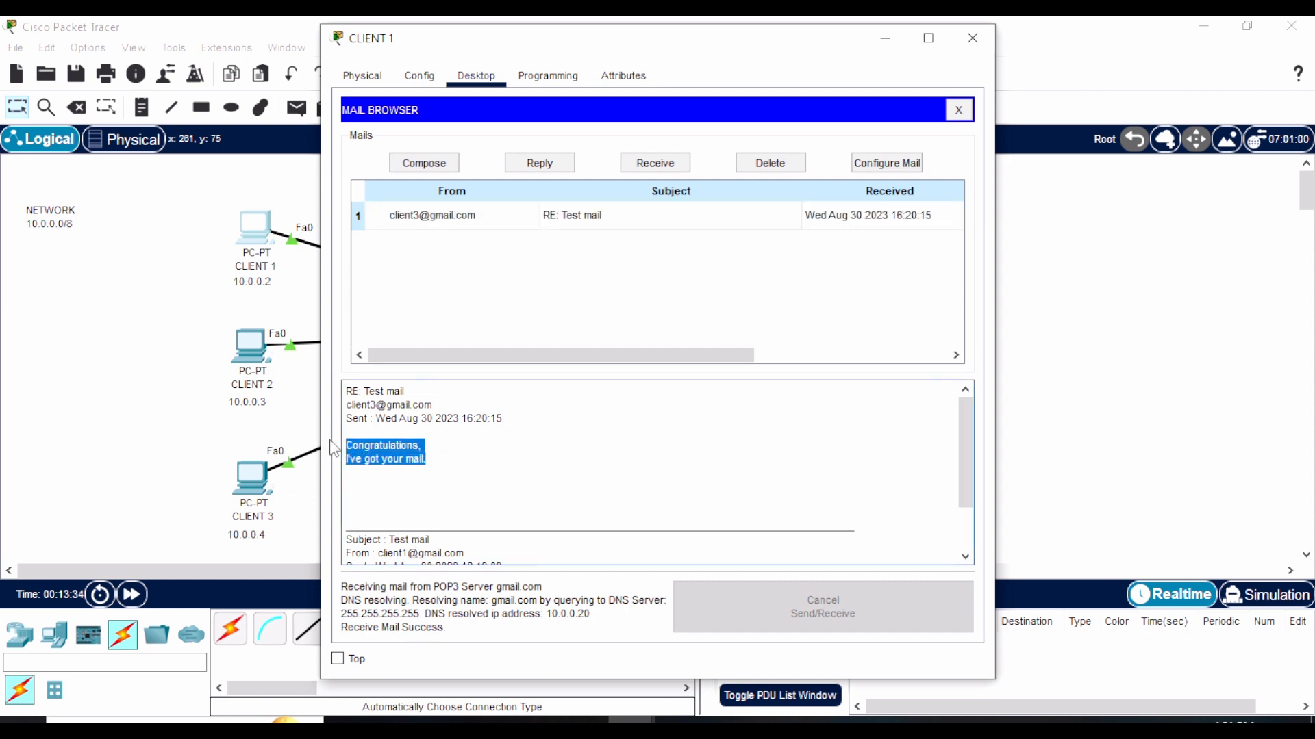
click(475, 471)
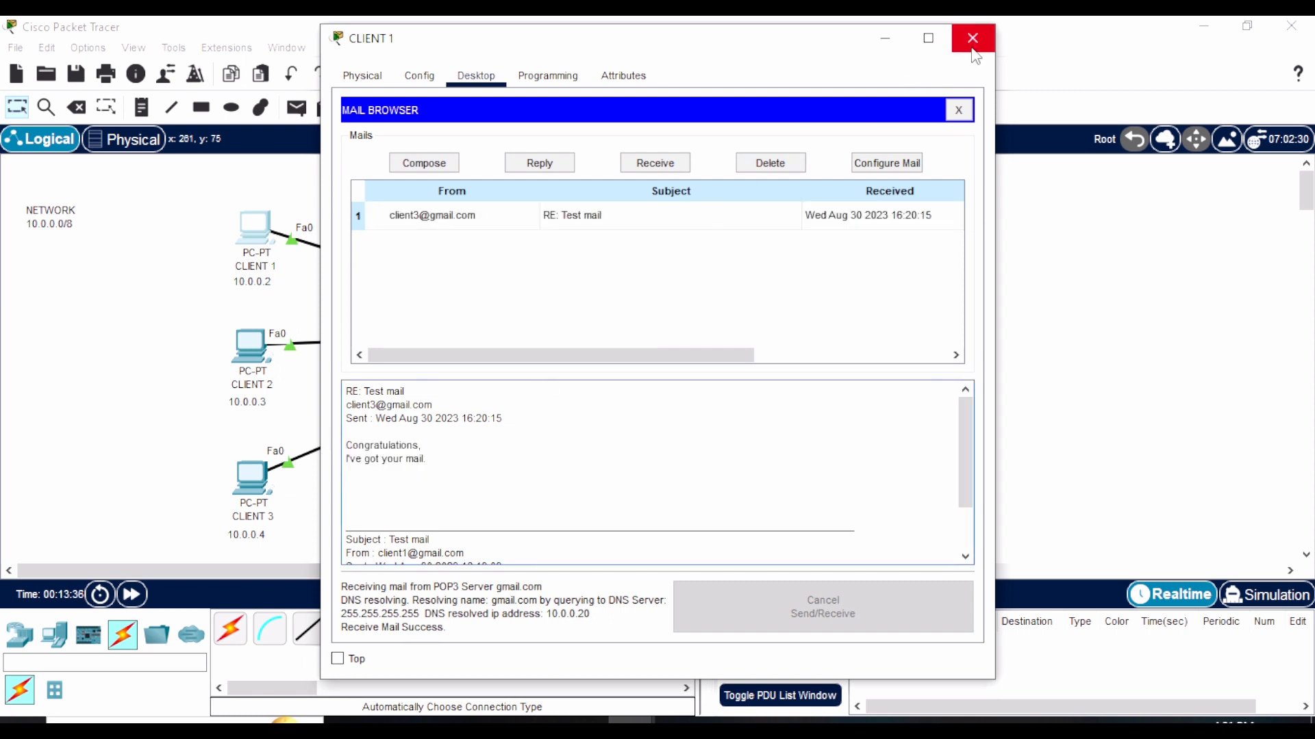
click(972, 38)
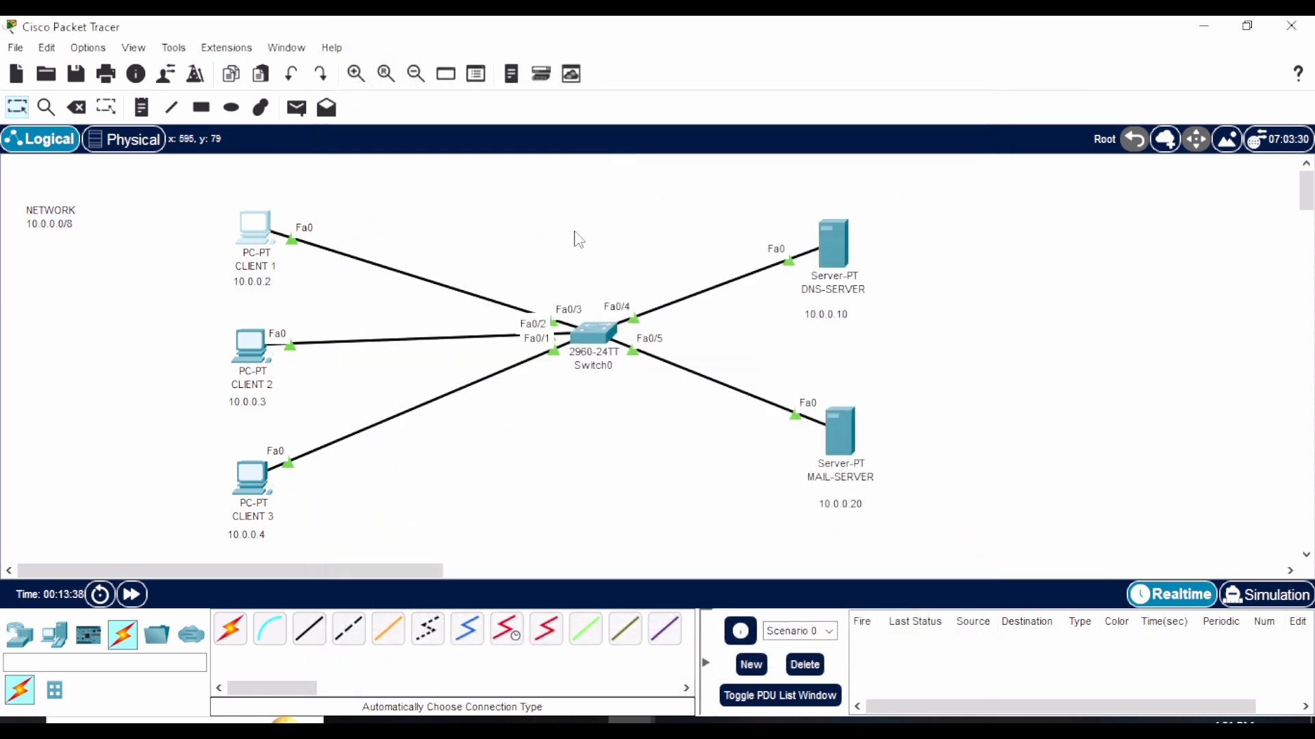